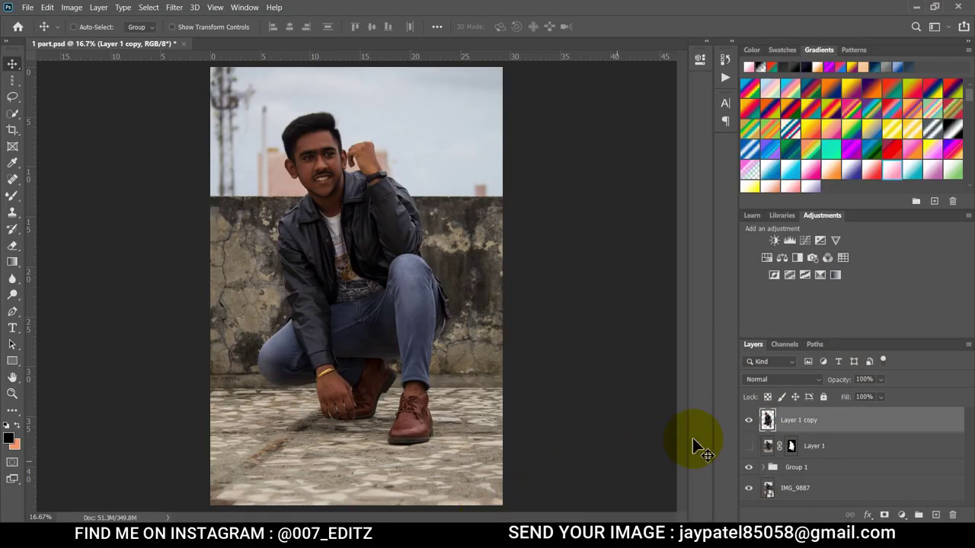
Create a new 1080×1080 px document and fit it to the window.
{"action": "key", "text": "z"}
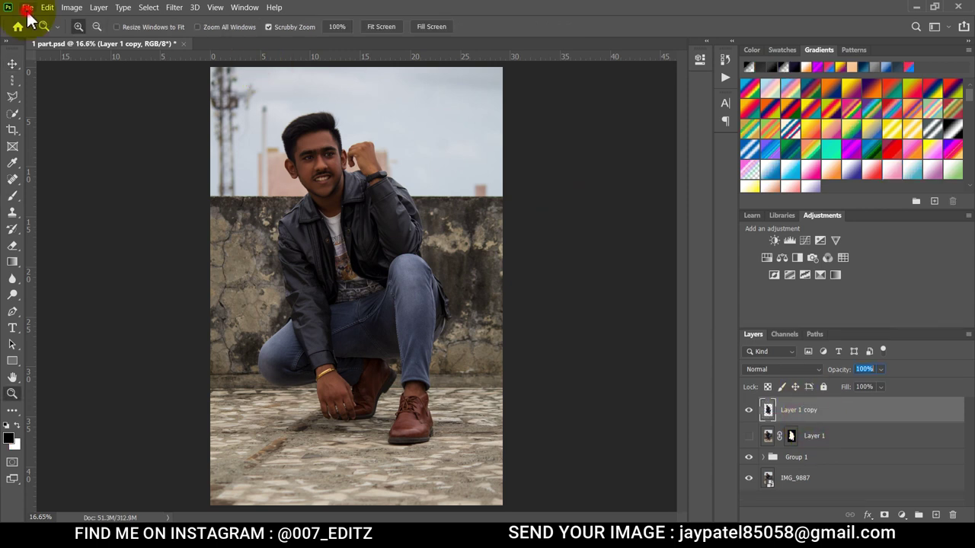
{"action": "left_click", "coordinate": [28, 8]}
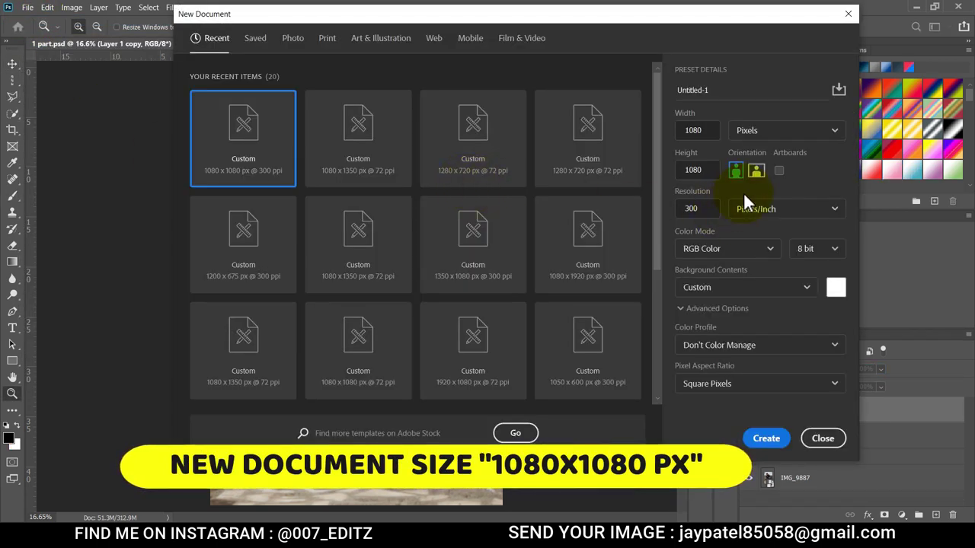
{"action": "left_click", "coordinate": [762, 443]}
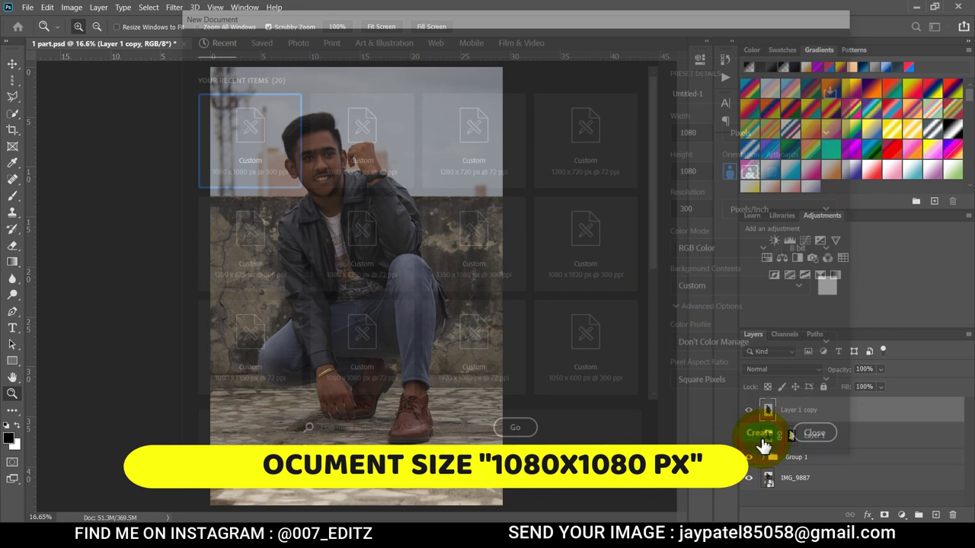
{"action": "left_click", "coordinate": [381, 26]}
Place the linked motorcycle photo, scaled to 20.8% and positioned to fill the canvas.
{"action": "left_click", "coordinate": [27, 8]}
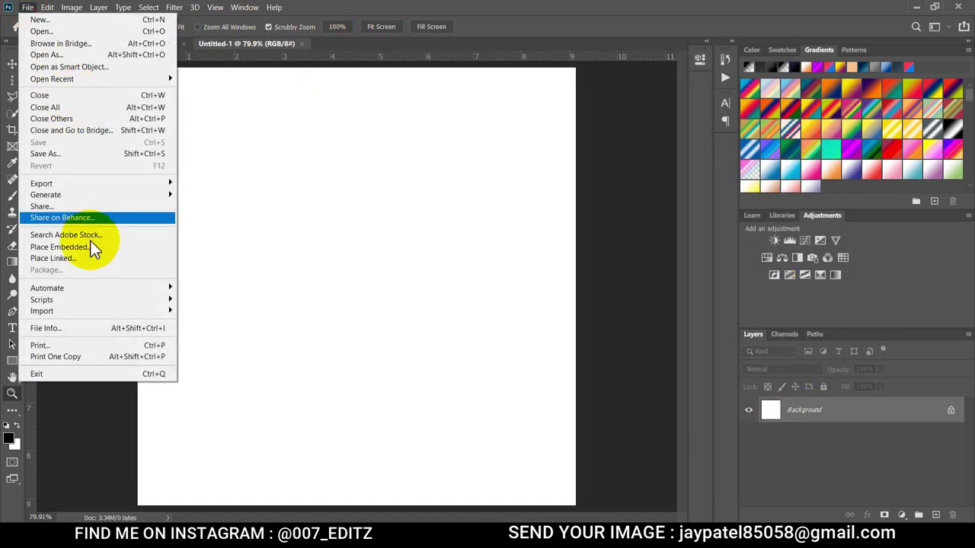
{"action": "left_click", "coordinate": [64, 259]}
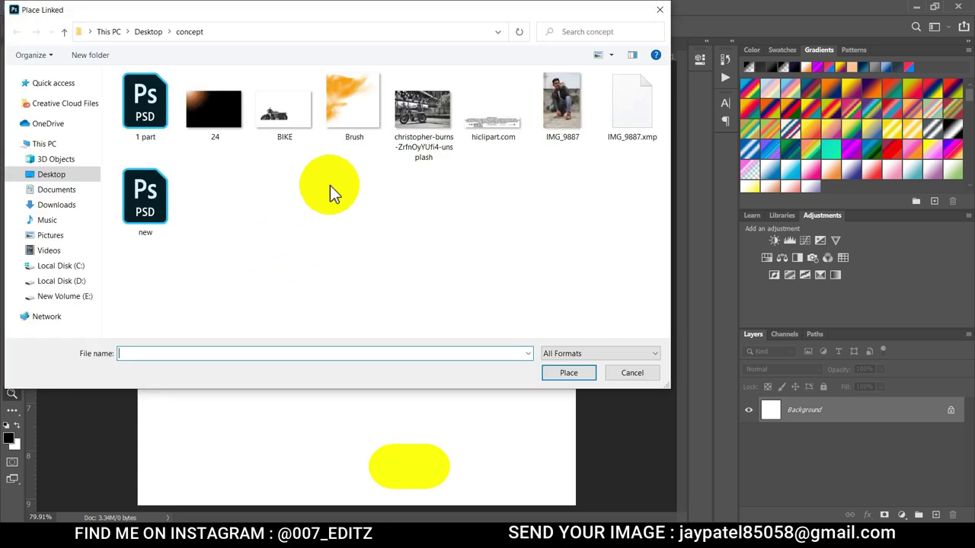
{"action": "left_click", "coordinate": [415, 108]}
{"action": "left_click", "coordinate": [551, 374]}
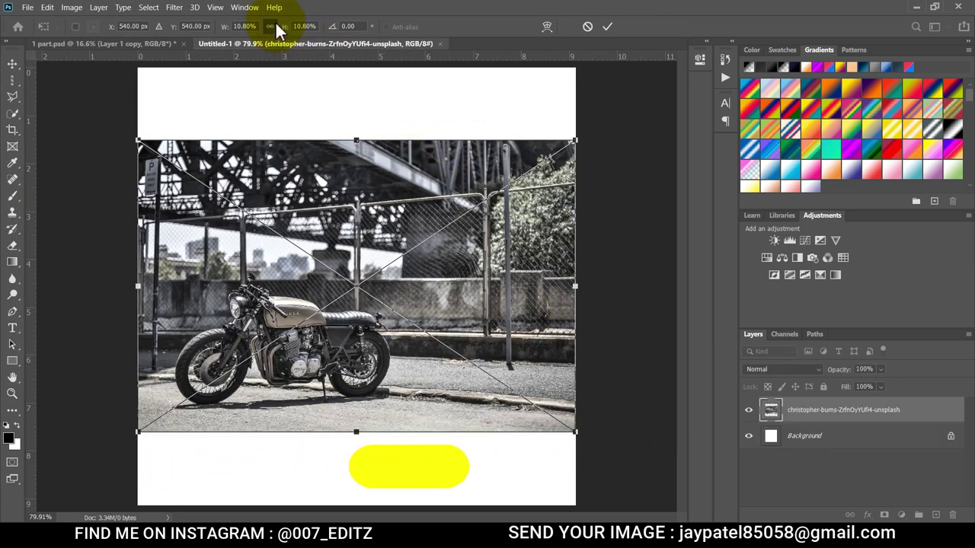
{"action": "left_click_drag", "start_coordinate": [283, 26], "coordinate": [297, 78]}
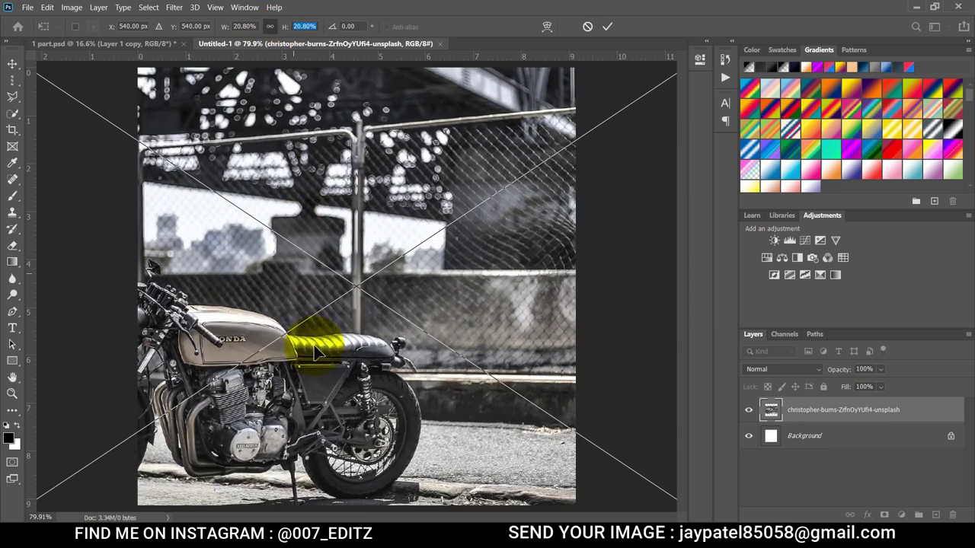
{"action": "mouse_move", "coordinate": [369, 293]}
{"action": "left_mouse_down"}
{"action": "mouse_move", "coordinate": [411, 281]}
{"action": "mouse_move", "coordinate": [408, 289]}
{"action": "mouse_move", "coordinate": [426, 288]}
{"action": "left_mouse_up"}
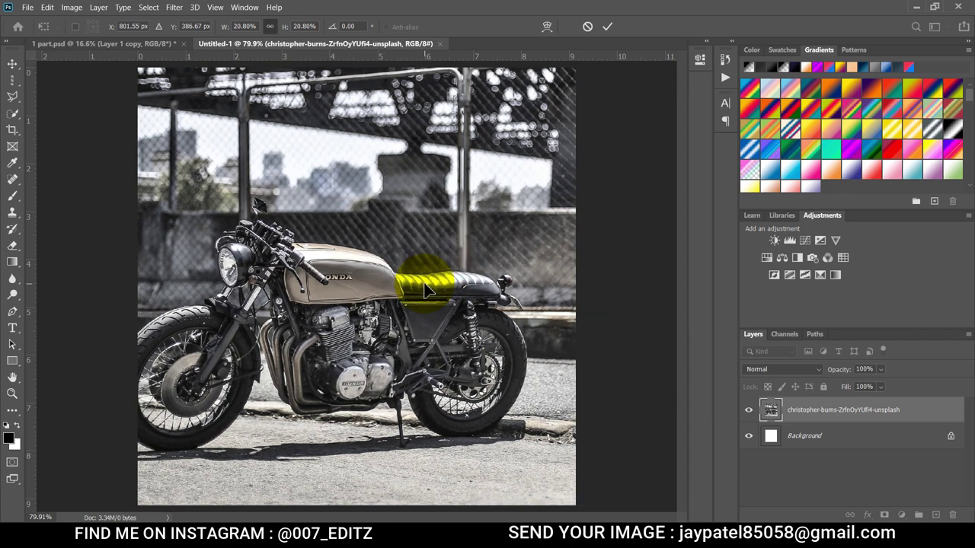
{"action": "key", "text": "Return"}
Drag the cut-out man from 1 part.psd into the motorcycle document.
{"action": "left_click", "coordinate": [28, 8]}
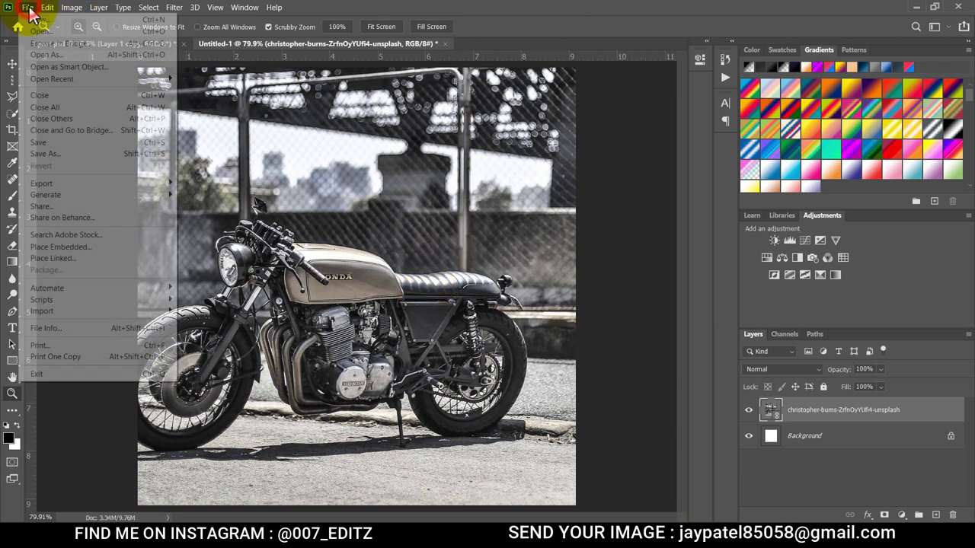
{"action": "left_click", "coordinate": [61, 44]}
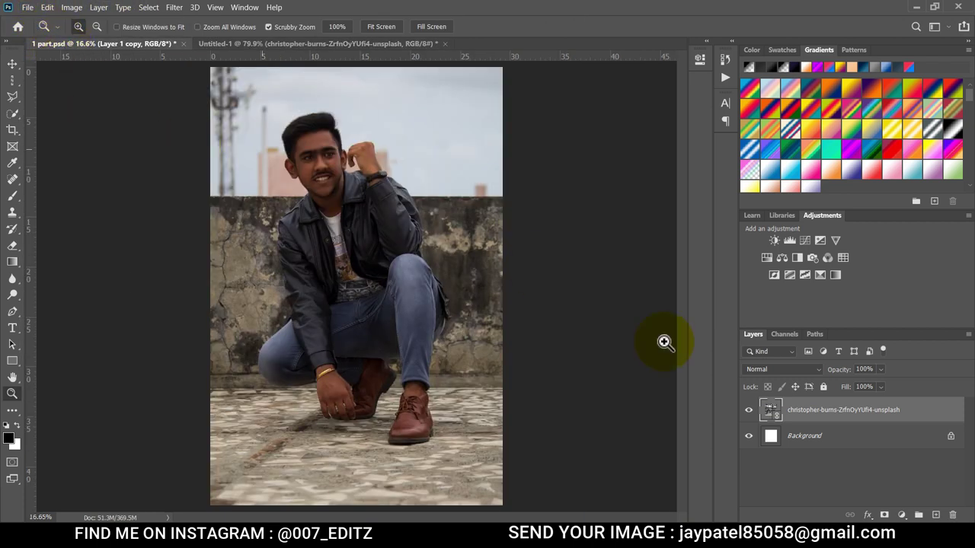
{"action": "left_click", "coordinate": [11, 64]}
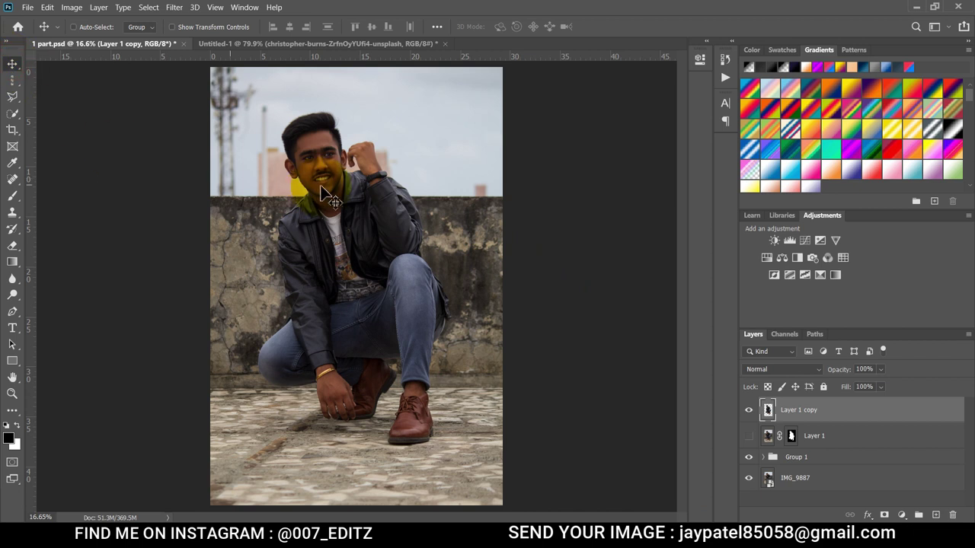
{"action": "mouse_move", "coordinate": [329, 160]}
{"action": "left_mouse_down"}
{"action": "mouse_move", "coordinate": [340, 52]}
{"action": "mouse_move", "coordinate": [367, 220]}
{"action": "left_mouse_up"}
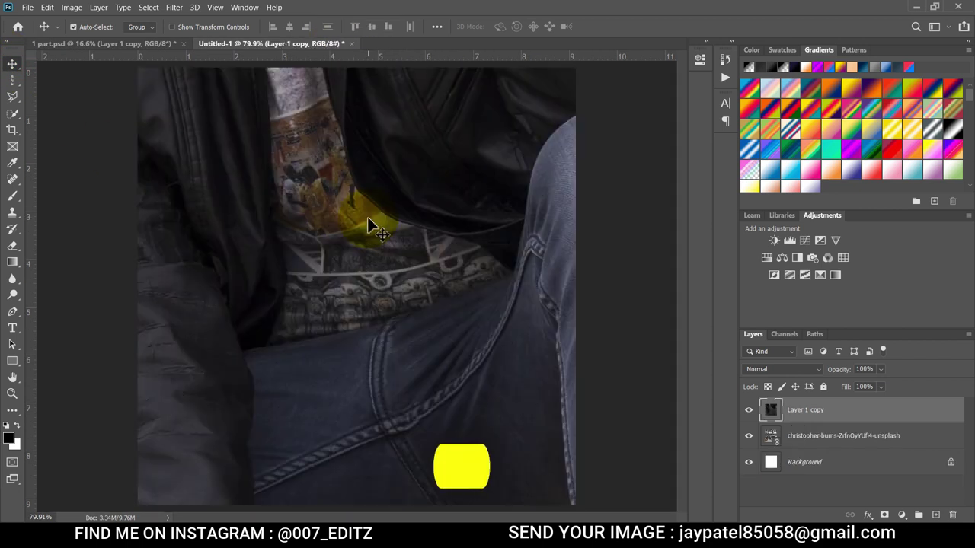
Scale the man to 20% beside the motorcycle and duplicate his layer.
{"action": "key", "text": "ctrl+t"}
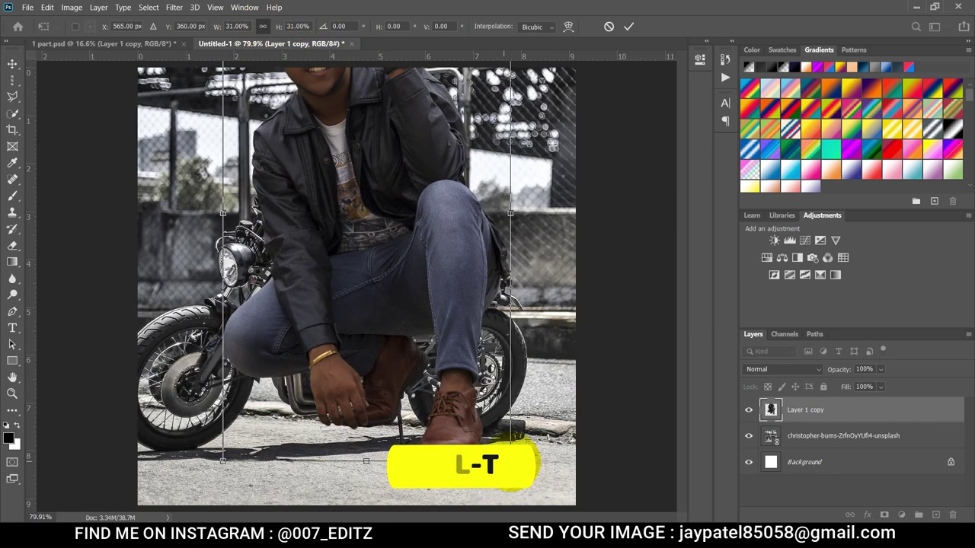
{"action": "left_click_drag", "start_coordinate": [343, 305], "coordinate": [463, 359]}
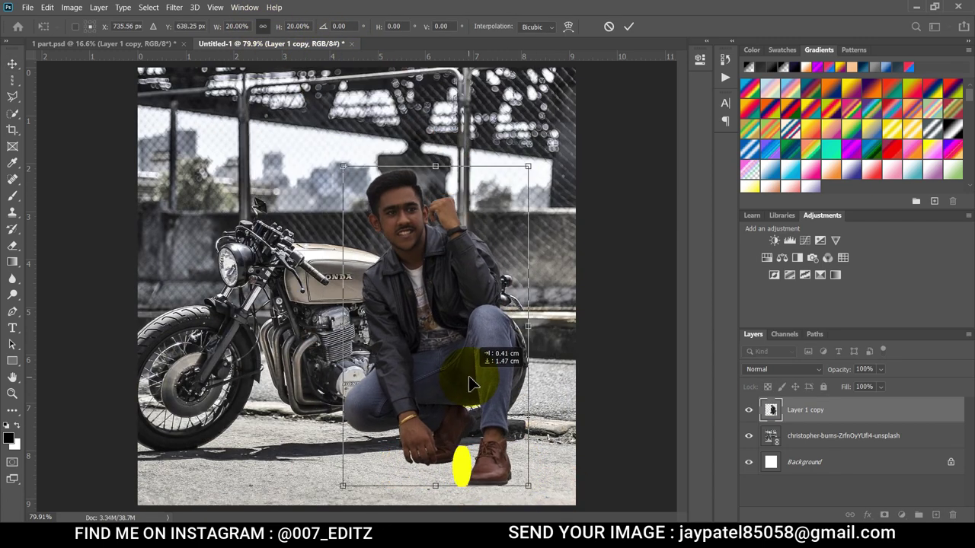
{"action": "key", "text": "Return"}
{"action": "left_click_drag", "start_coordinate": [850, 407], "coordinate": [932, 511]}
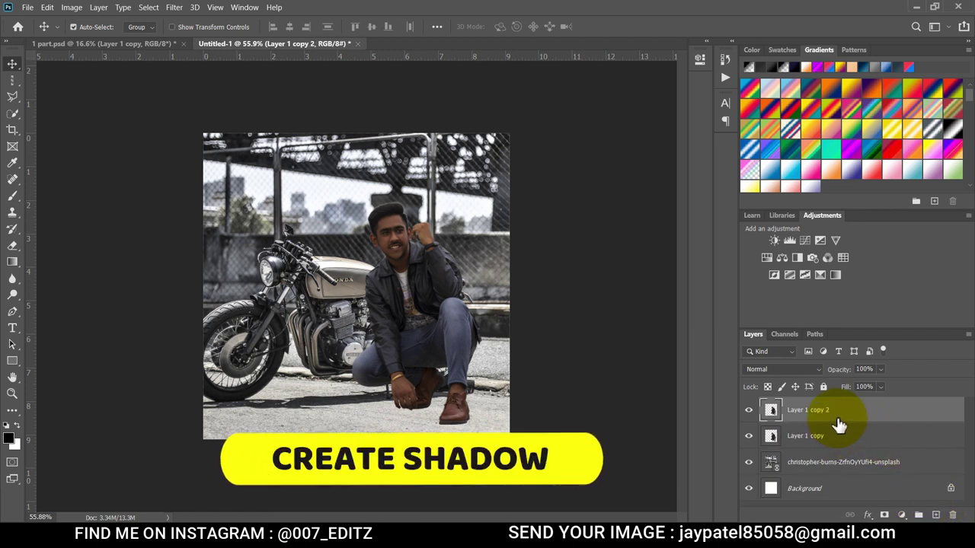
Flip, flatten and skew the man's duplicate into a slanted shadow below his feet.
{"action": "key", "text": "ctrl+t"}
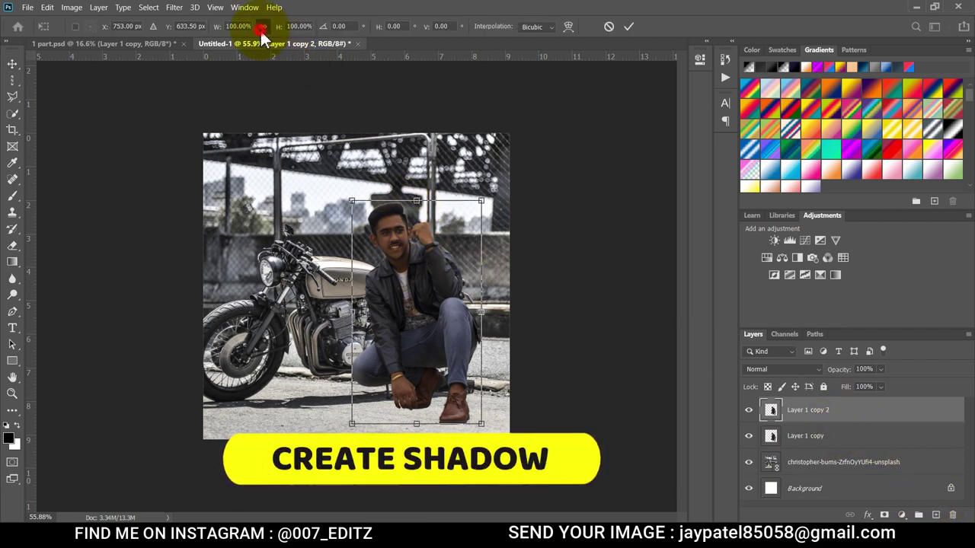
{"action": "left_click_drag", "start_coordinate": [417, 201], "coordinate": [433, 508]}
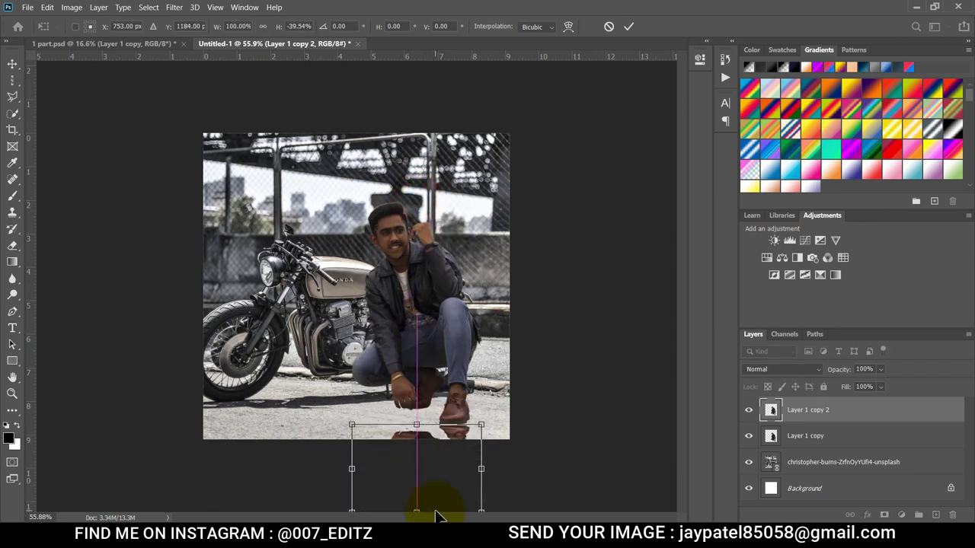
{"action": "left_click_drag", "start_coordinate": [446, 428], "coordinate": [449, 415]}
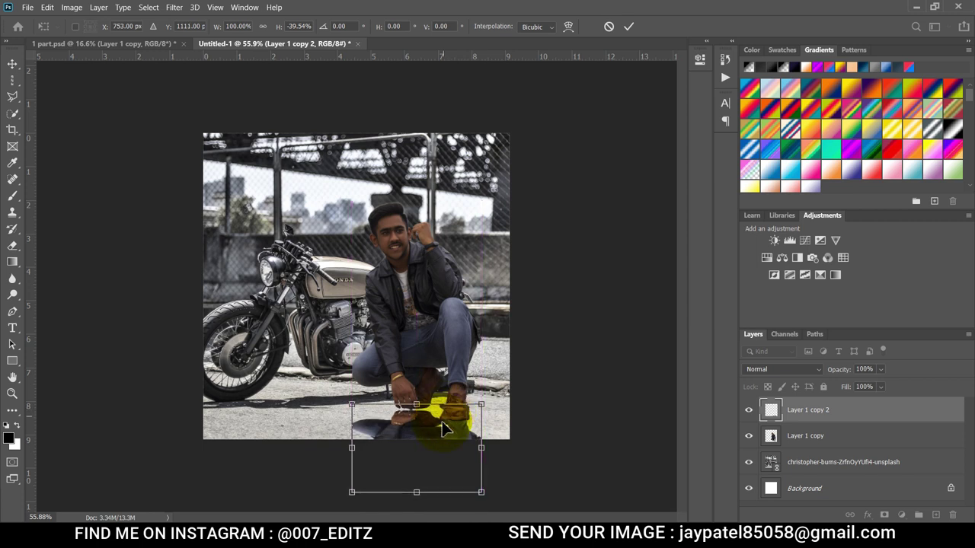
{"action": "right_click", "coordinate": [444, 429]}
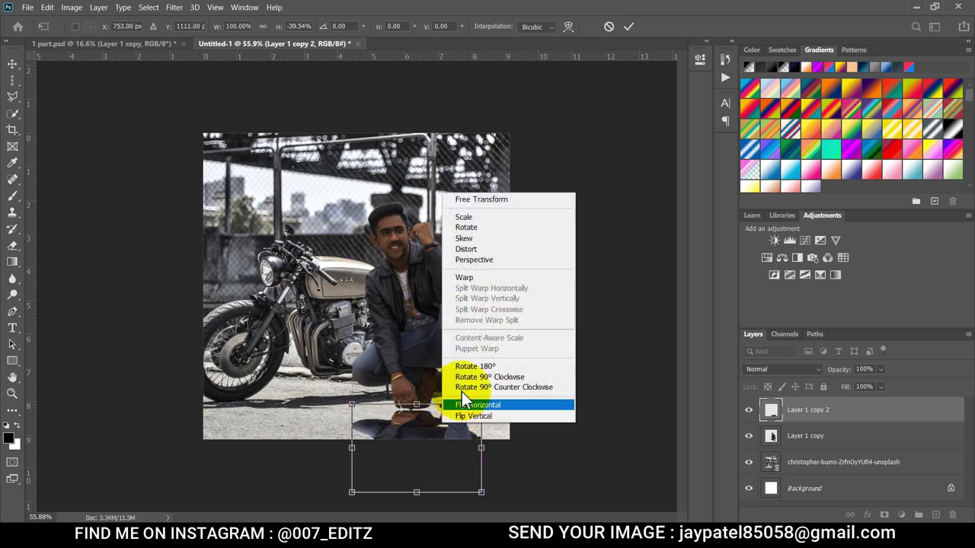
{"action": "left_click", "coordinate": [464, 238]}
{"action": "left_click_drag", "start_coordinate": [416, 493], "coordinate": [503, 493]}
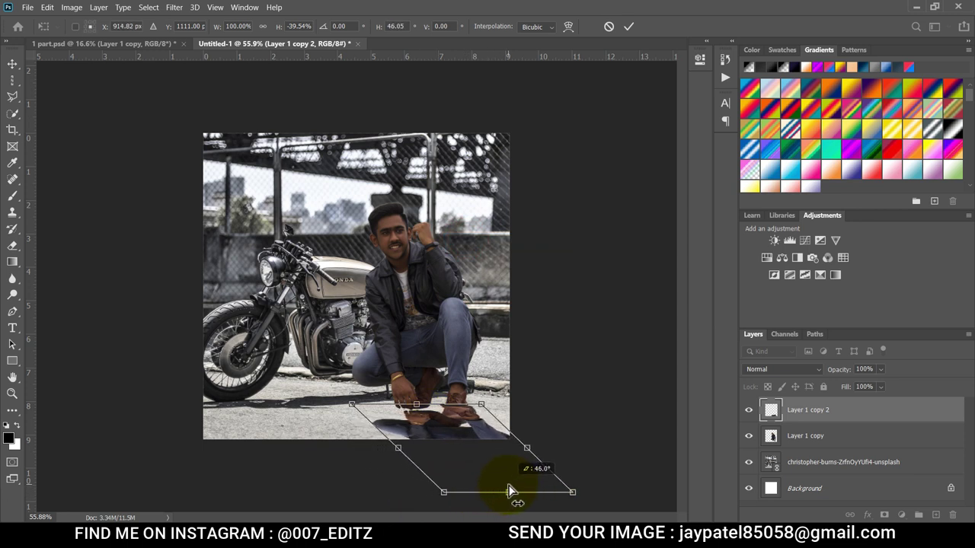
{"action": "left_click_drag", "start_coordinate": [455, 431], "coordinate": [451, 429]}
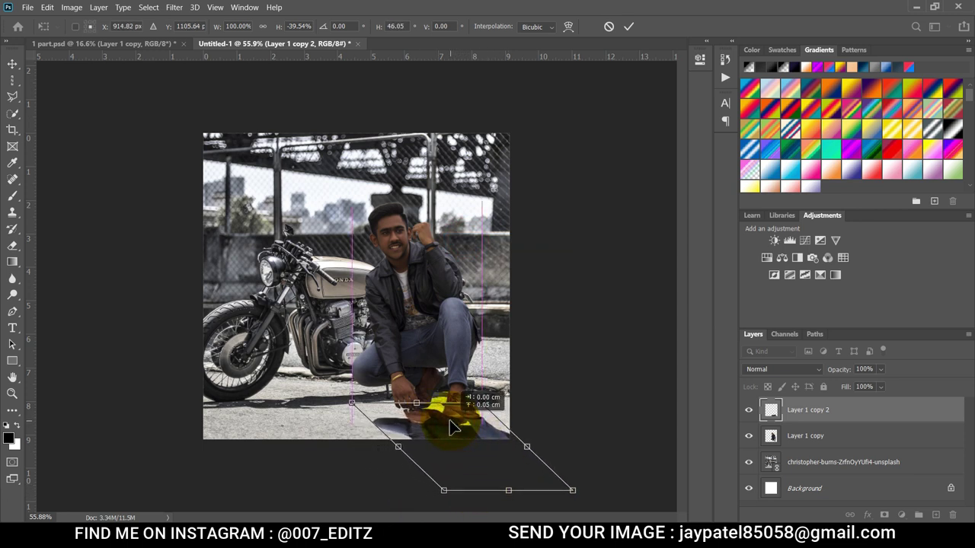
{"action": "left_click_drag", "start_coordinate": [451, 429], "coordinate": [475, 457]}
Move the shadow layer beneath the man's layer and warp its shape.
{"action": "left_click", "coordinate": [849, 421]}
{"action": "left_click_drag", "start_coordinate": [849, 422], "coordinate": [847, 447]}
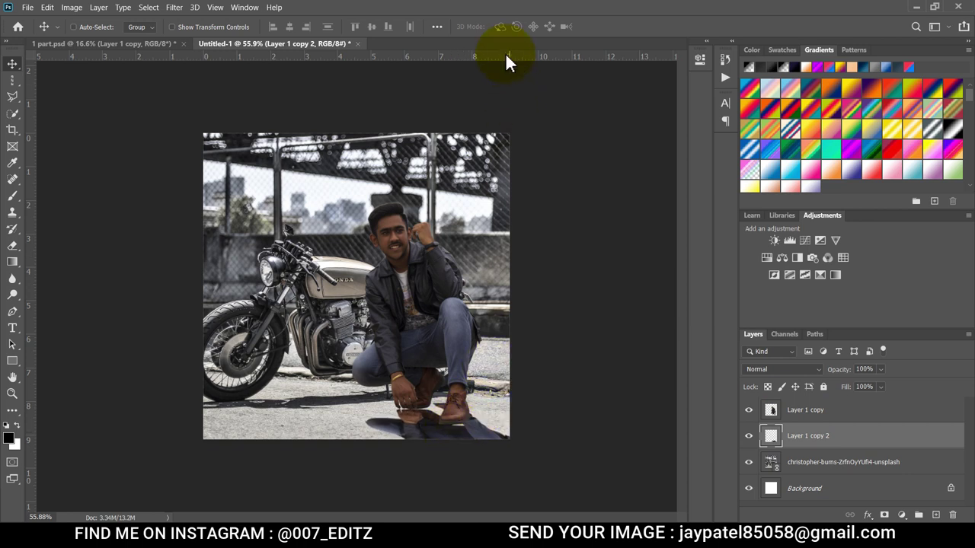
{"action": "key", "text": "Down"}
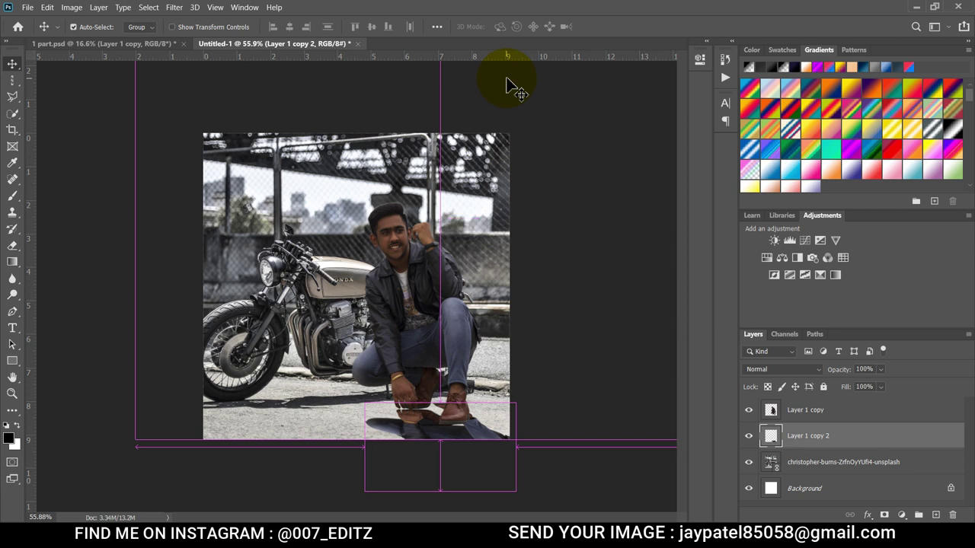
{"action": "key", "text": "t"}
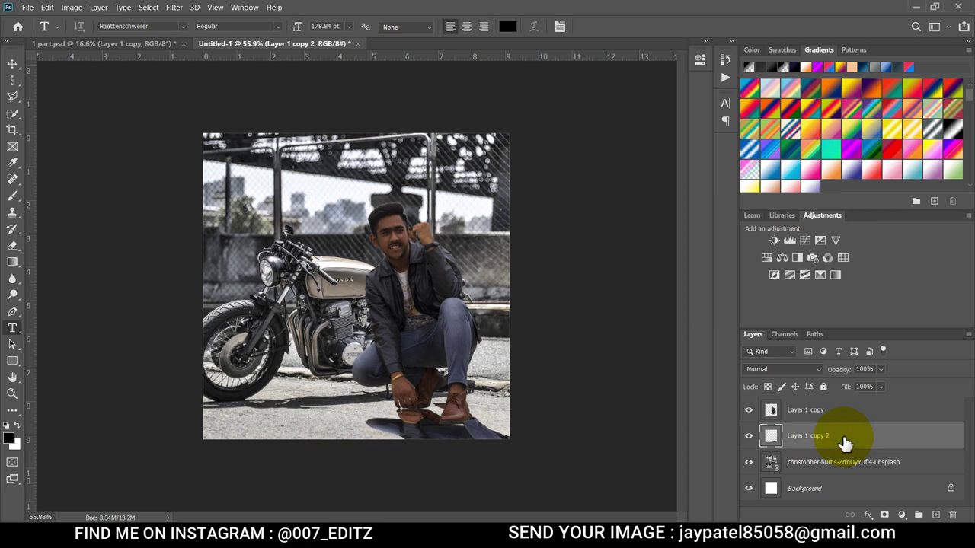
{"action": "key", "text": "ctrl+t"}
{"action": "left_click", "coordinate": [567, 28]}
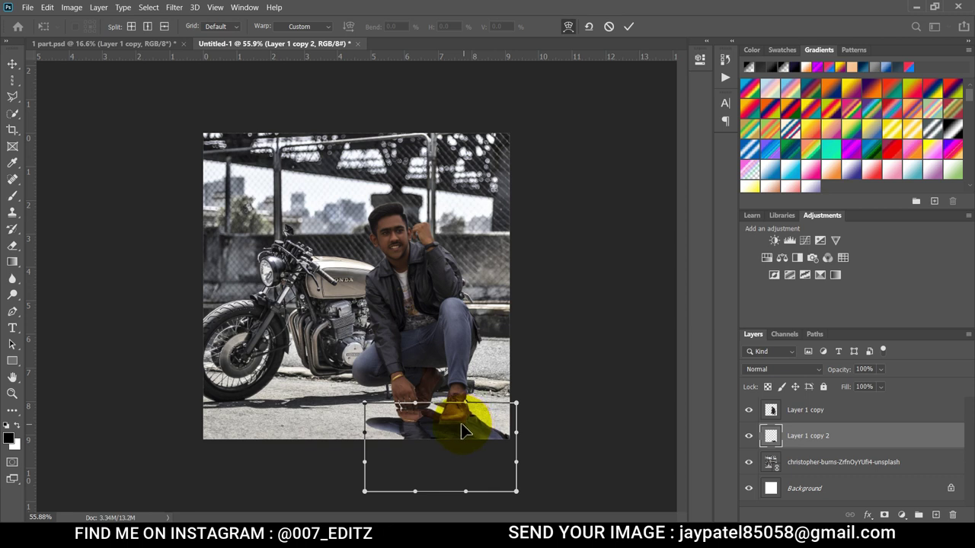
{"action": "key", "text": "Return"}
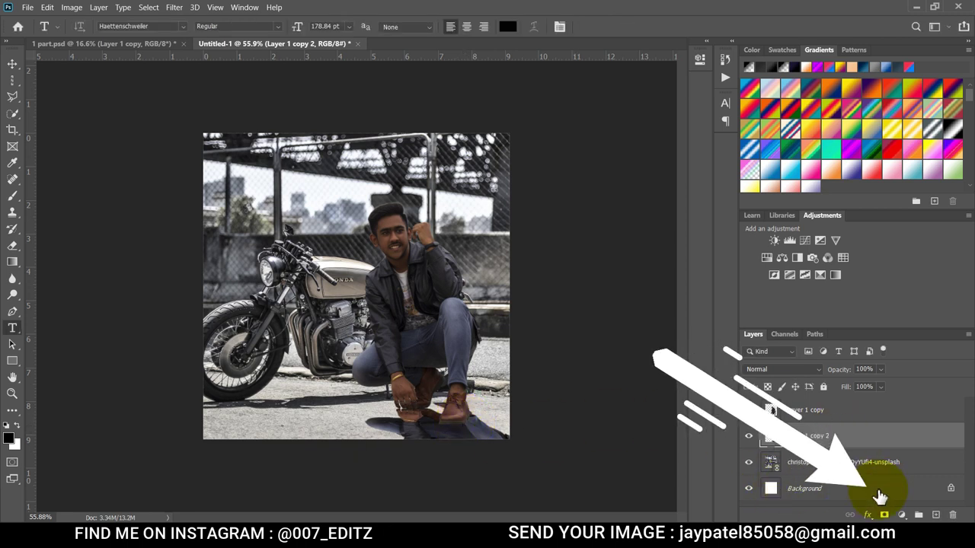
Add a Hue/Saturation adjustment clipped to the shadow, darkening it to near black.
{"action": "left_click", "coordinate": [902, 515]}
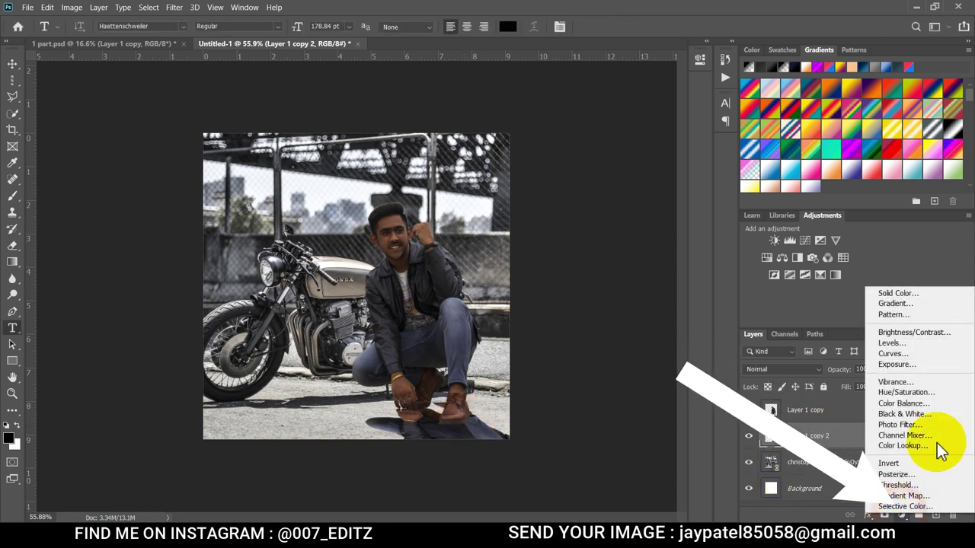
{"action": "left_click", "coordinate": [905, 392]}
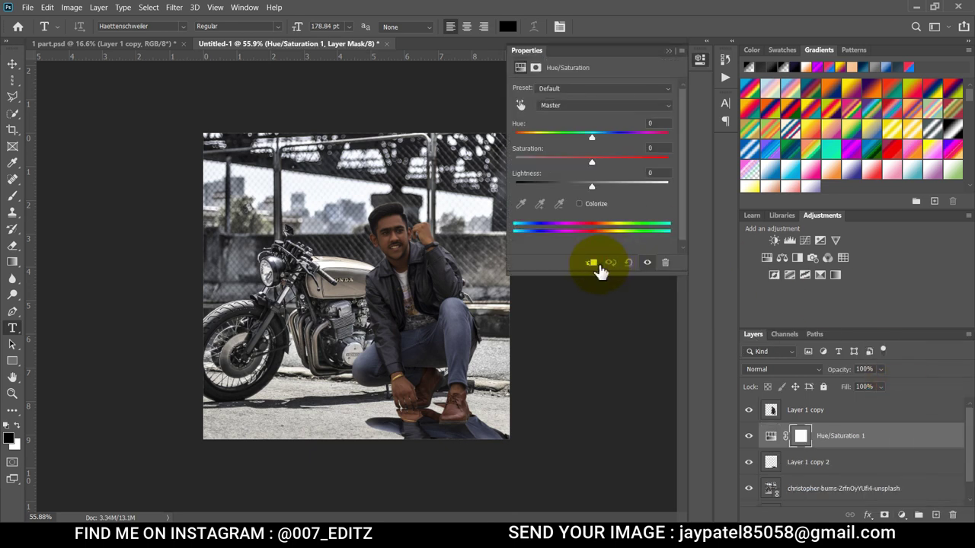
{"action": "left_click", "coordinate": [594, 264]}
{"action": "left_click_drag", "start_coordinate": [590, 185], "coordinate": [514, 189]}
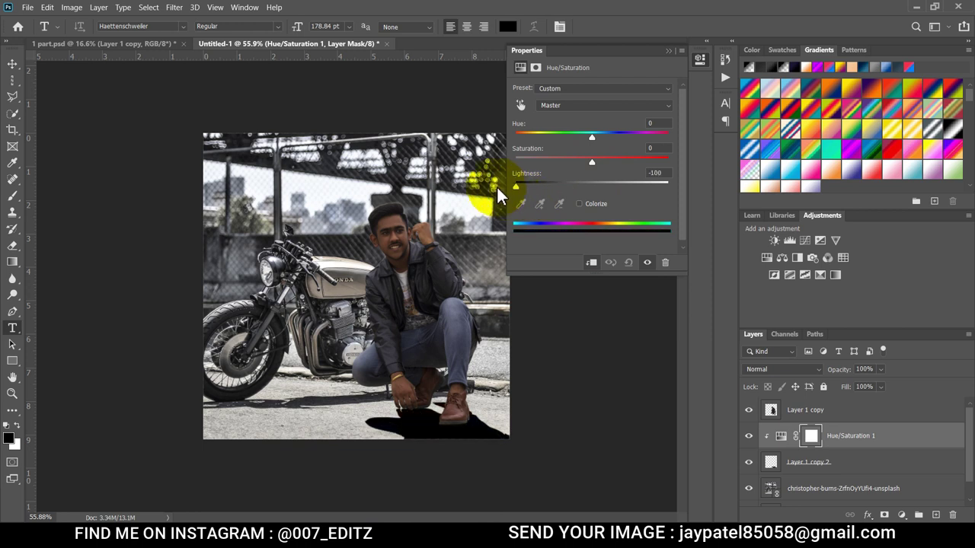
{"action": "left_click", "coordinate": [666, 50]}
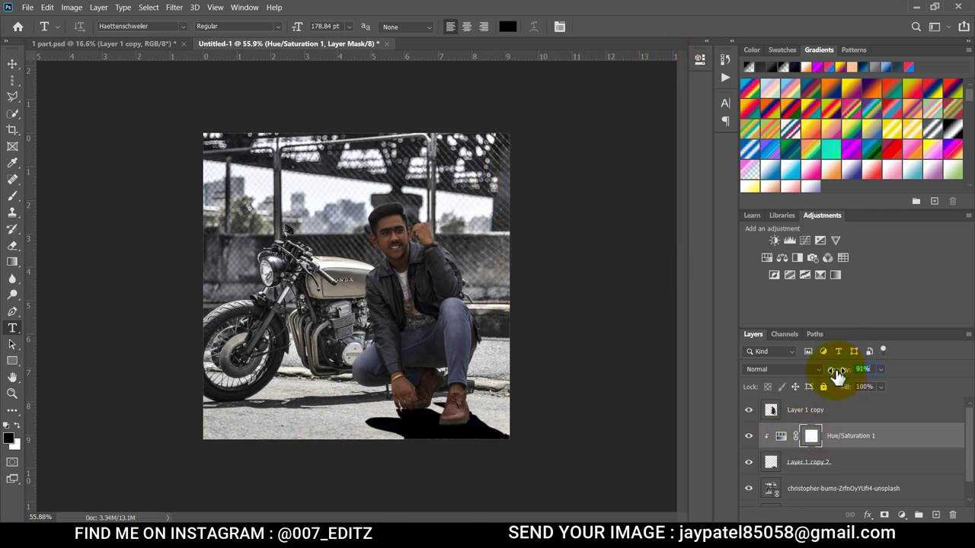
Lower the Layer 1 copy 2 shadow's opacity to 74%.
{"action": "left_click", "coordinate": [853, 463]}
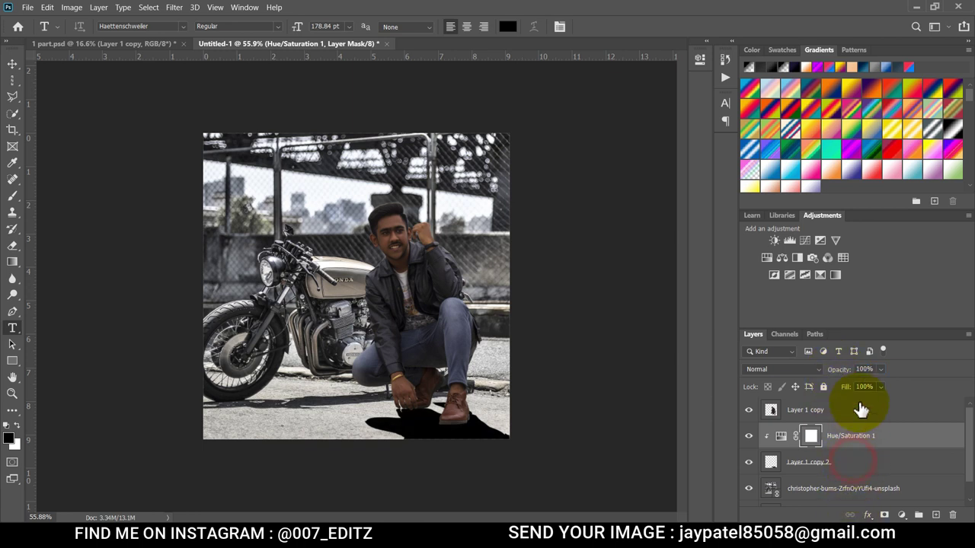
{"action": "left_click_drag", "start_coordinate": [827, 375], "coordinate": [826, 374]}
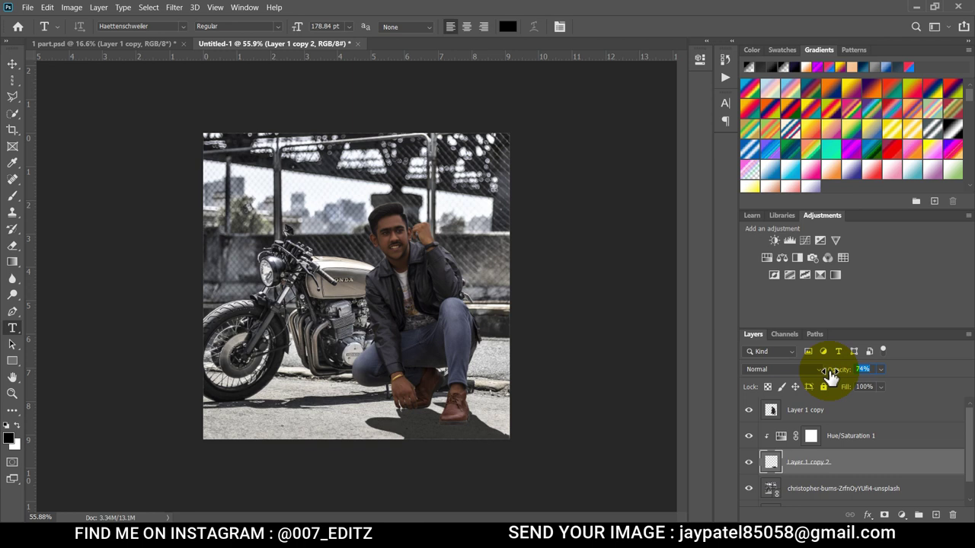
{"action": "left_click", "coordinate": [9, 396]}
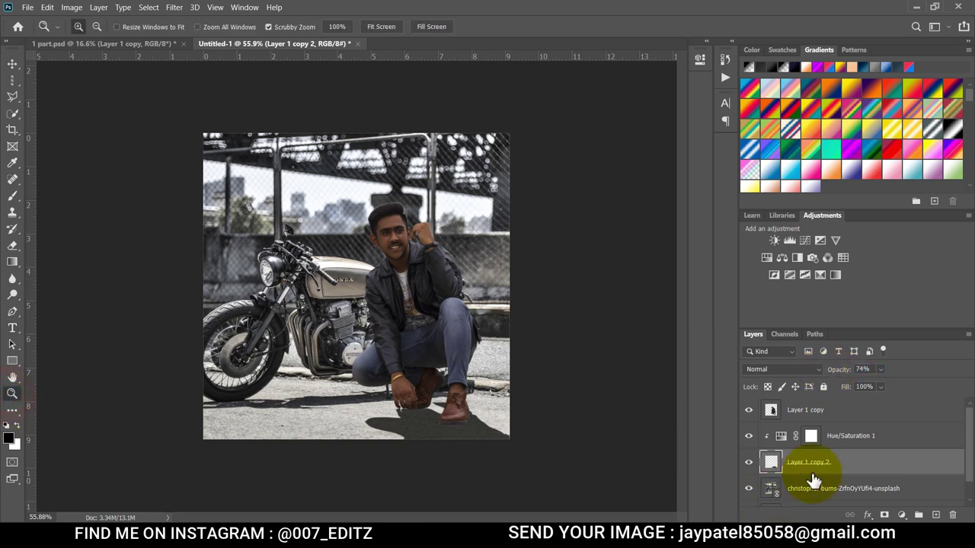
{"action": "left_click", "coordinate": [824, 410]}
Zoom in on the shoe and burn its sole and toe with Range set to Shadows.
{"action": "left_click_drag", "start_coordinate": [466, 435], "coordinate": [549, 443]}
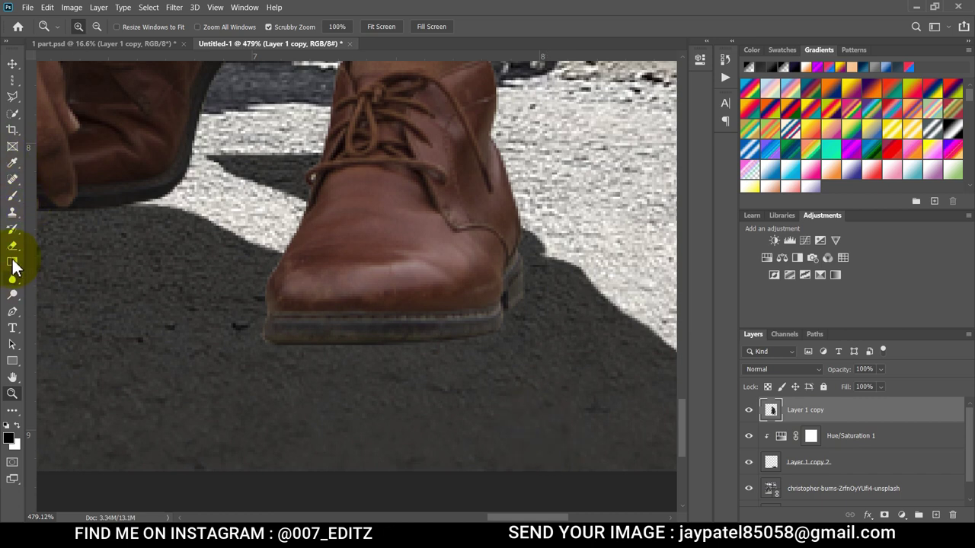
{"action": "right_click", "coordinate": [12, 296]}
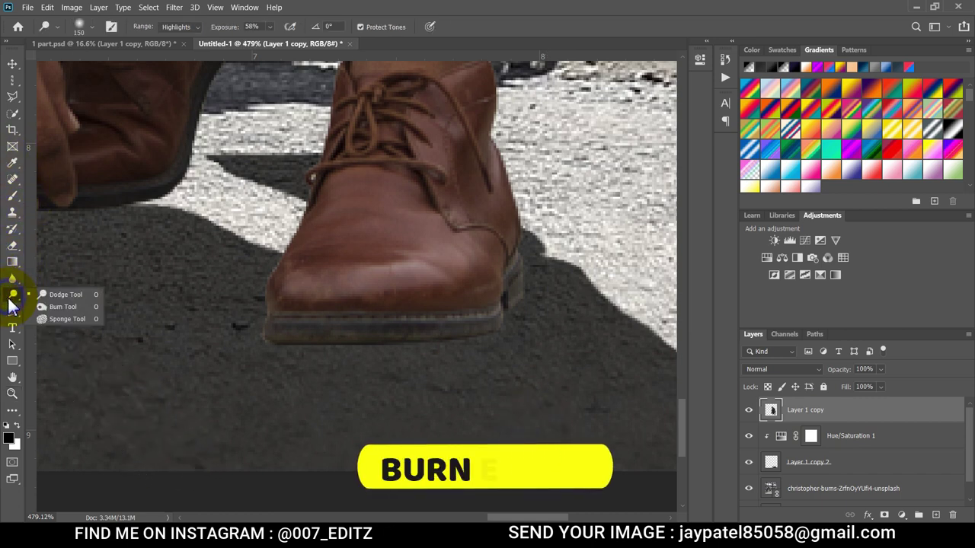
{"action": "left_click", "coordinate": [42, 305]}
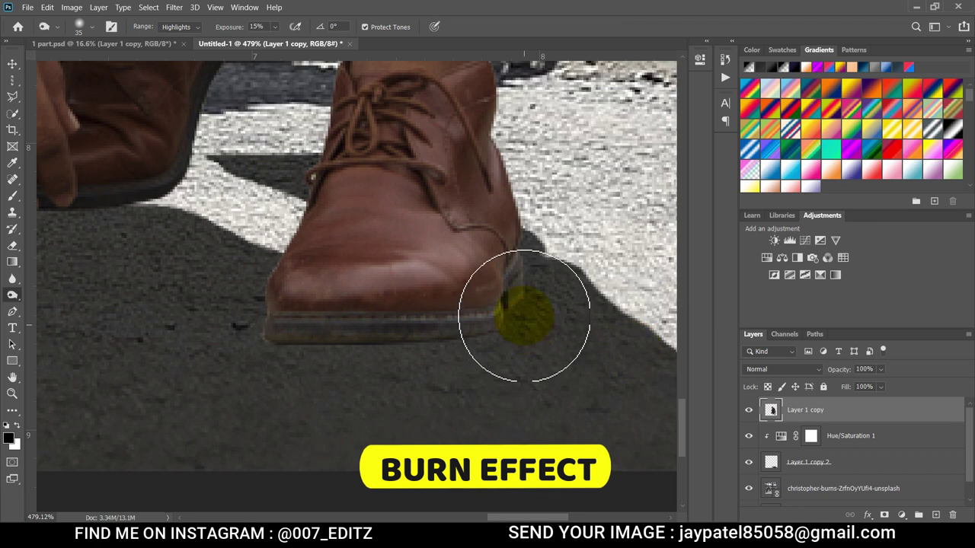
{"action": "left_click_drag", "start_coordinate": [508, 335], "coordinate": [455, 317]}
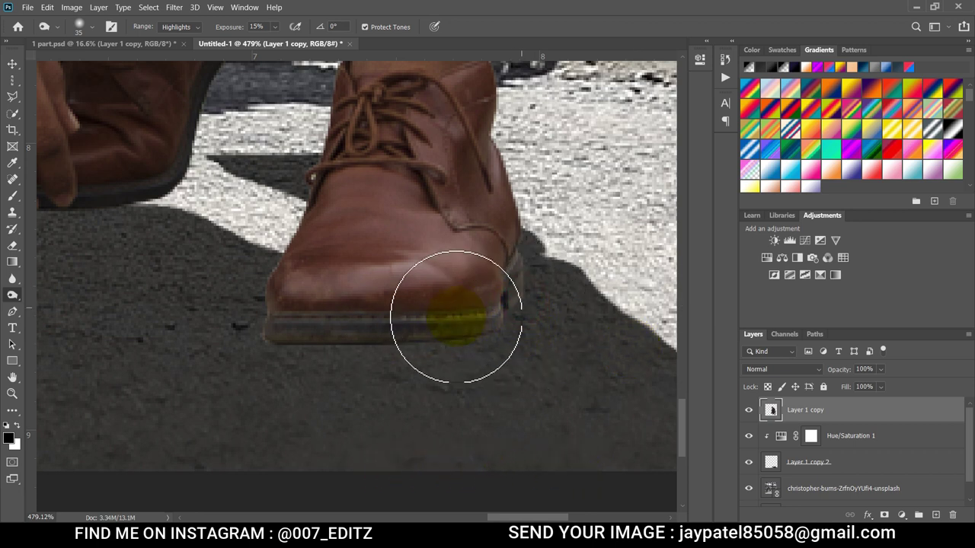
{"action": "left_click", "coordinate": [176, 29]}
{"action": "left_click", "coordinate": [172, 38]}
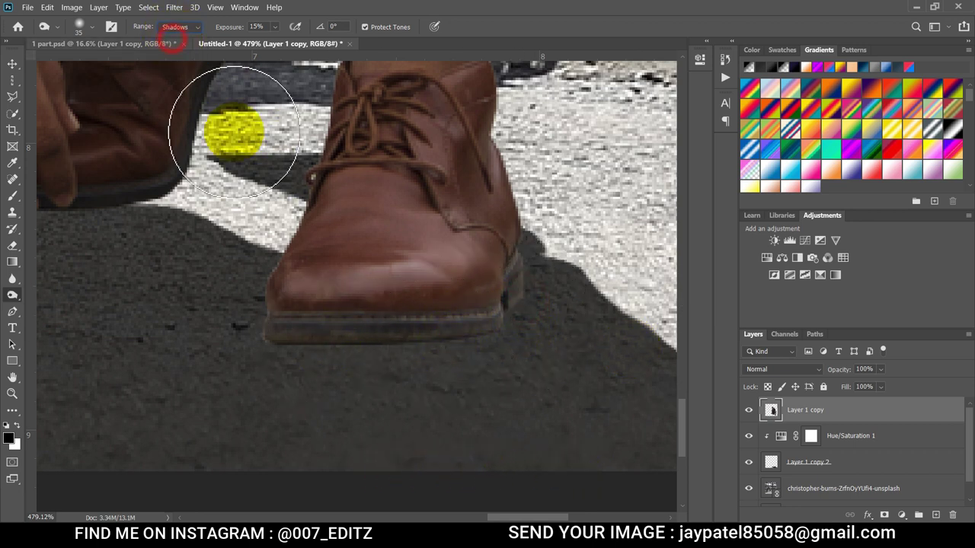
{"action": "mouse_move", "coordinate": [526, 296]}
{"action": "left_mouse_down"}
{"action": "mouse_move", "coordinate": [430, 344]}
{"action": "mouse_move", "coordinate": [274, 290]}
{"action": "left_mouse_up"}
{"action": "left_click", "coordinate": [444, 274]}
{"action": "left_click_drag", "start_coordinate": [444, 276], "coordinate": [518, 220]}
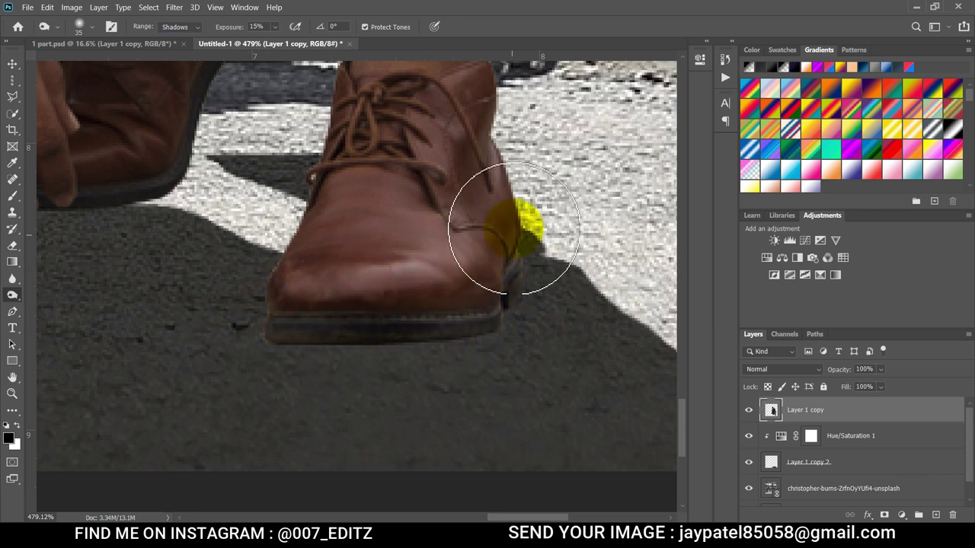
Burn the shoe toe further in Midtones, then Shadows range, to deepen its ground contact.
{"action": "scroll", "coordinate": [381, 373], "scroll_direction": "down", "scroll_amount": 1}
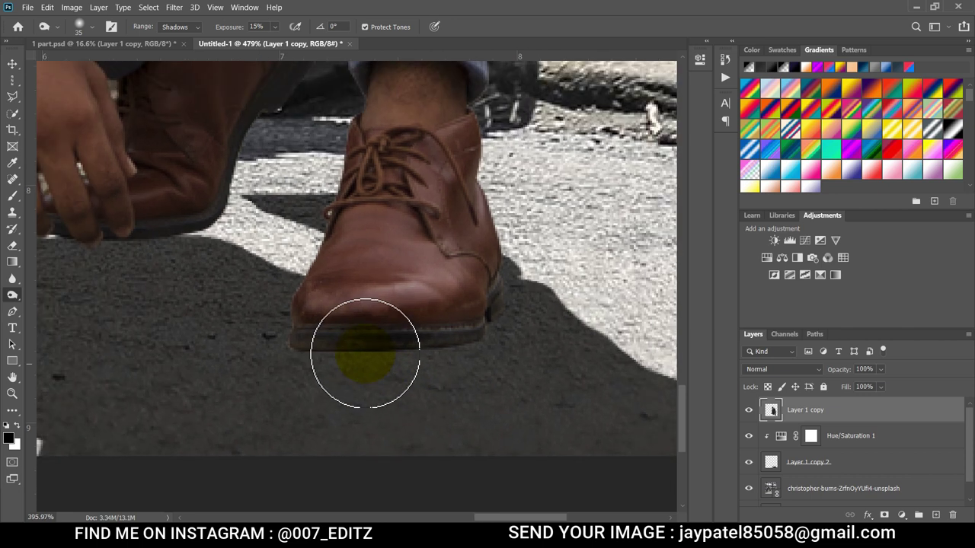
{"action": "scroll", "coordinate": [359, 359], "scroll_direction": "down", "scroll_amount": 2}
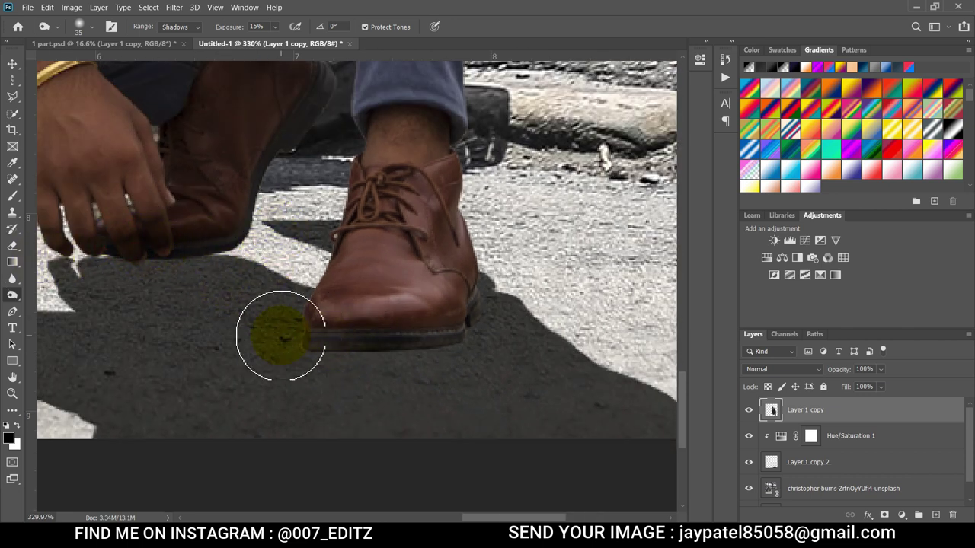
{"action": "left_click", "coordinate": [178, 50]}
{"action": "mouse_move", "coordinate": [496, 315]}
{"action": "left_mouse_down"}
{"action": "mouse_move", "coordinate": [370, 279]}
{"action": "mouse_move", "coordinate": [456, 314]}
{"action": "left_mouse_up"}
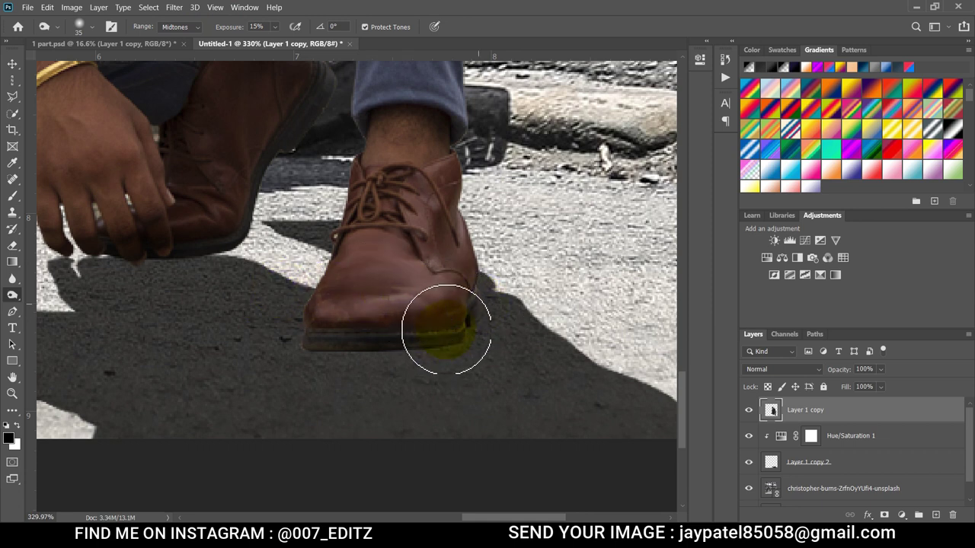
{"action": "left_click", "coordinate": [194, 27]}
{"action": "left_click", "coordinate": [177, 37]}
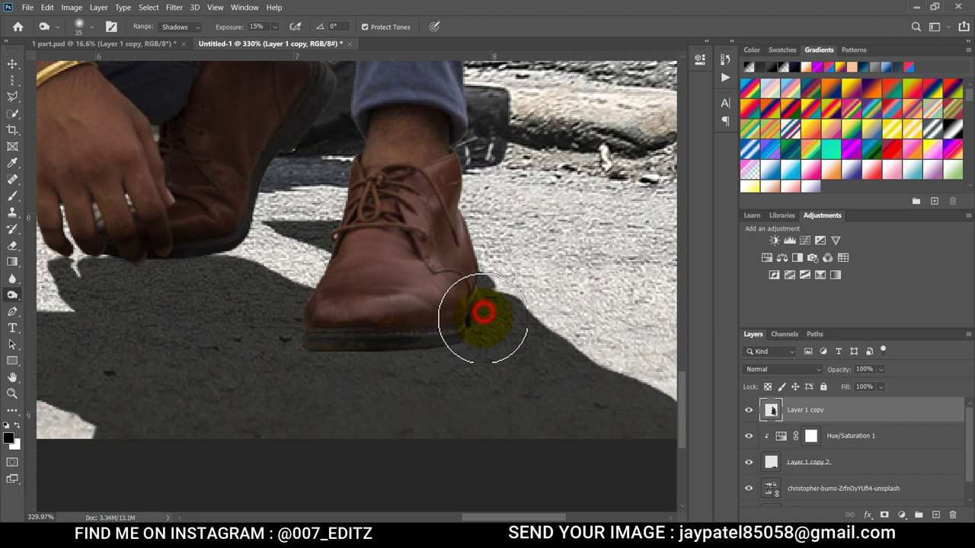
{"action": "mouse_move", "coordinate": [449, 272]}
{"action": "left_mouse_down"}
{"action": "mouse_move", "coordinate": [348, 270]}
{"action": "mouse_move", "coordinate": [642, 409]}
{"action": "mouse_move", "coordinate": [511, 314]}
{"action": "left_mouse_up"}
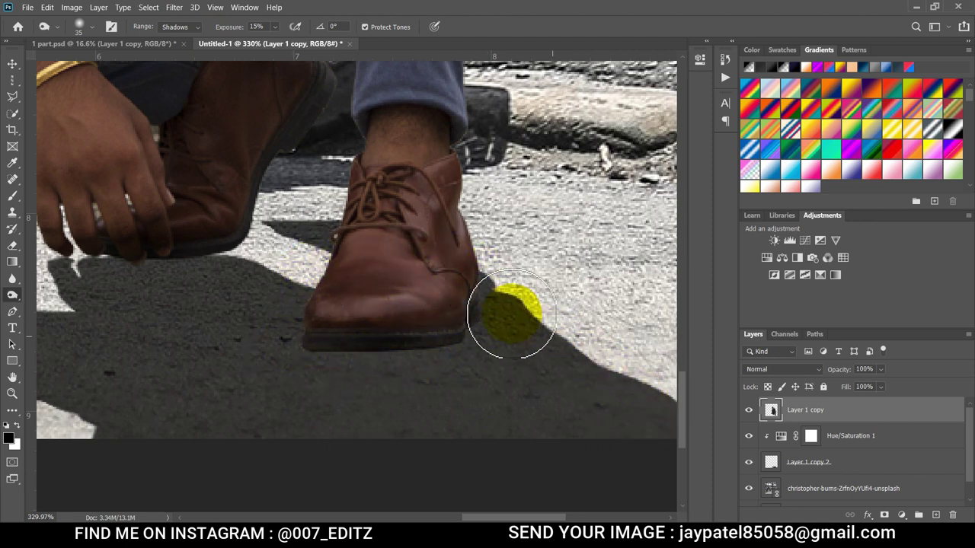
{"action": "left_click", "coordinate": [13, 393]}
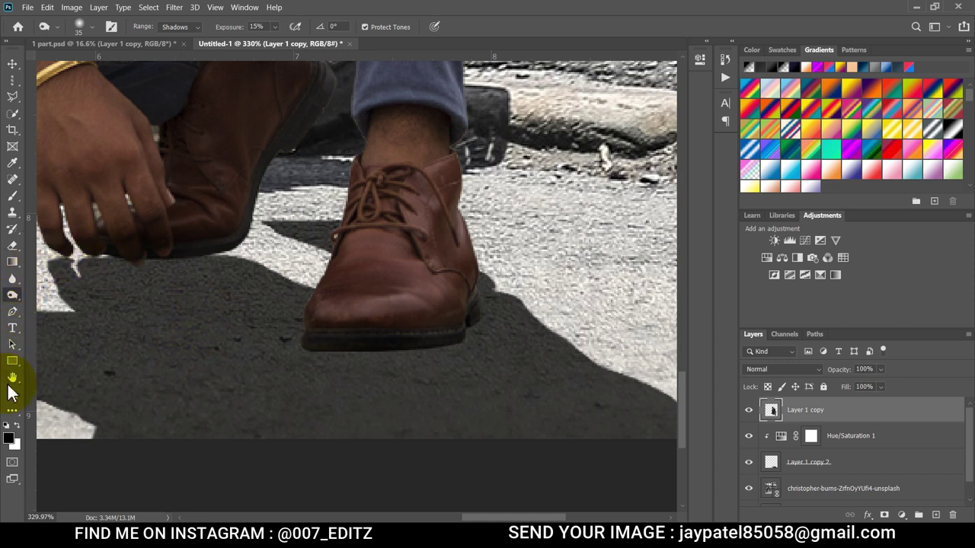
{"action": "mouse_move", "coordinate": [318, 316]}
{"action": "left_mouse_down"}
{"action": "mouse_move", "coordinate": [261, 320]}
{"action": "mouse_move", "coordinate": [348, 344]}
{"action": "mouse_move", "coordinate": [326, 326]}
{"action": "mouse_move", "coordinate": [450, 459]}
{"action": "left_mouse_up"}
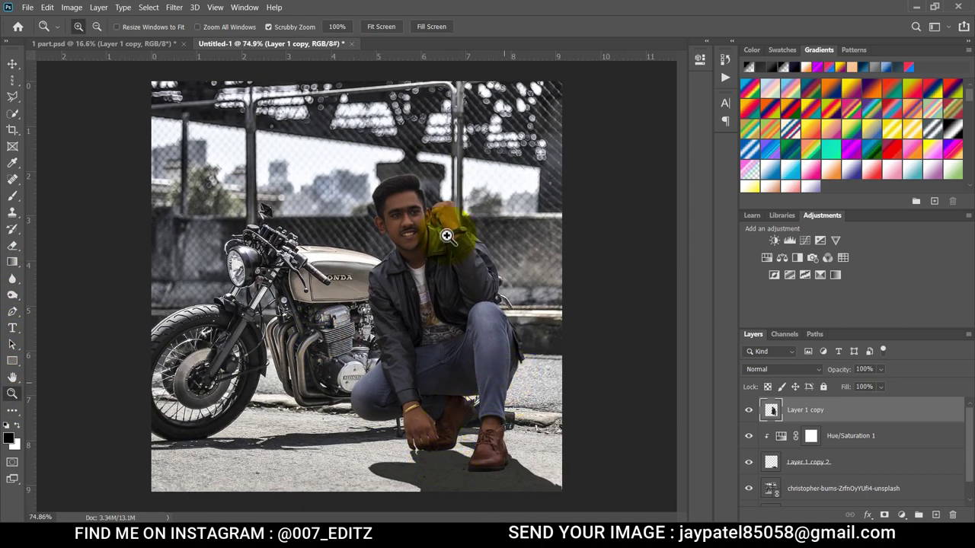
{"action": "left_click_drag", "start_coordinate": [413, 186], "coordinate": [503, 192]}
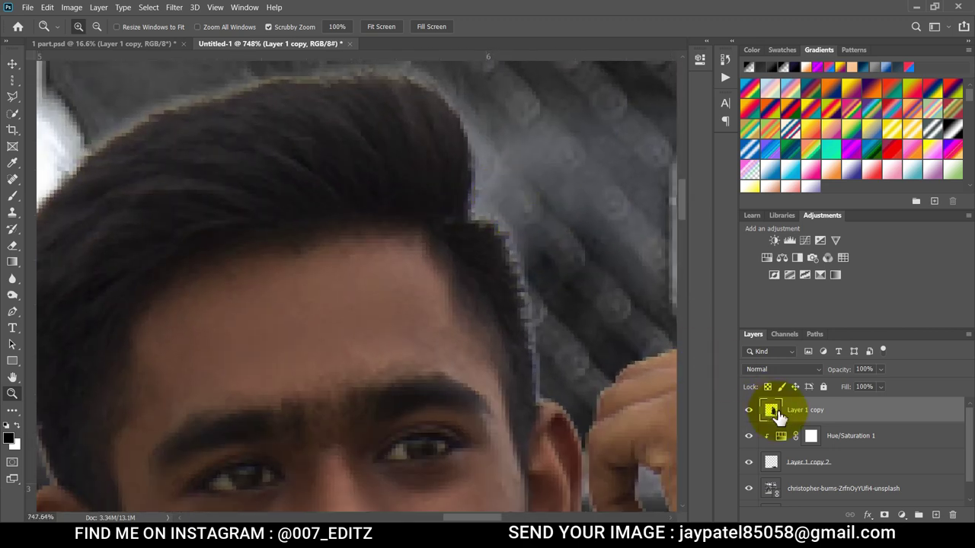
Add a layer mask to Layer 1 copy and brush away the rough hair edge.
{"action": "left_click", "coordinate": [885, 515]}
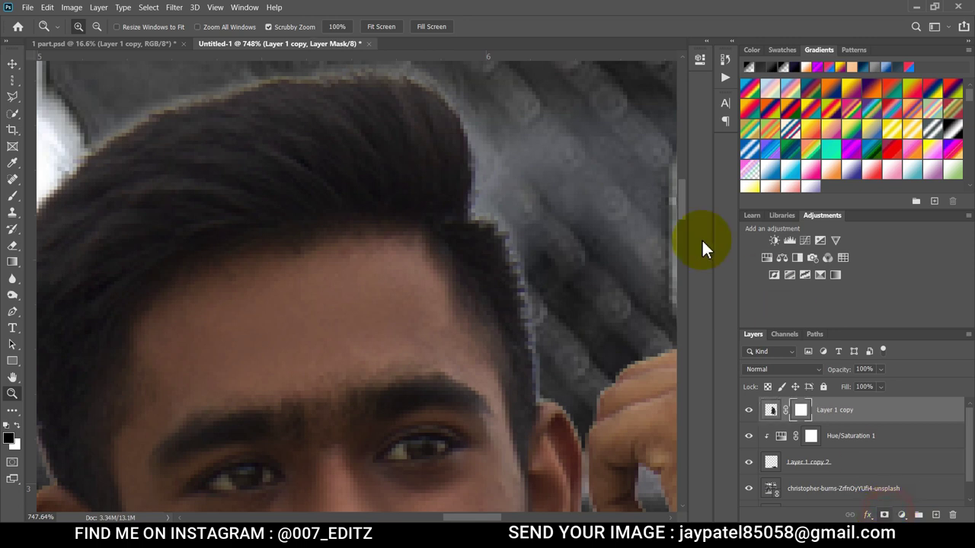
{"action": "scroll", "coordinate": [513, 185], "scroll_direction": "up", "scroll_amount": 1}
{"action": "left_click", "coordinate": [11, 199]}
{"action": "scroll", "coordinate": [358, 281], "scroll_direction": "down", "scroll_amount": 2}
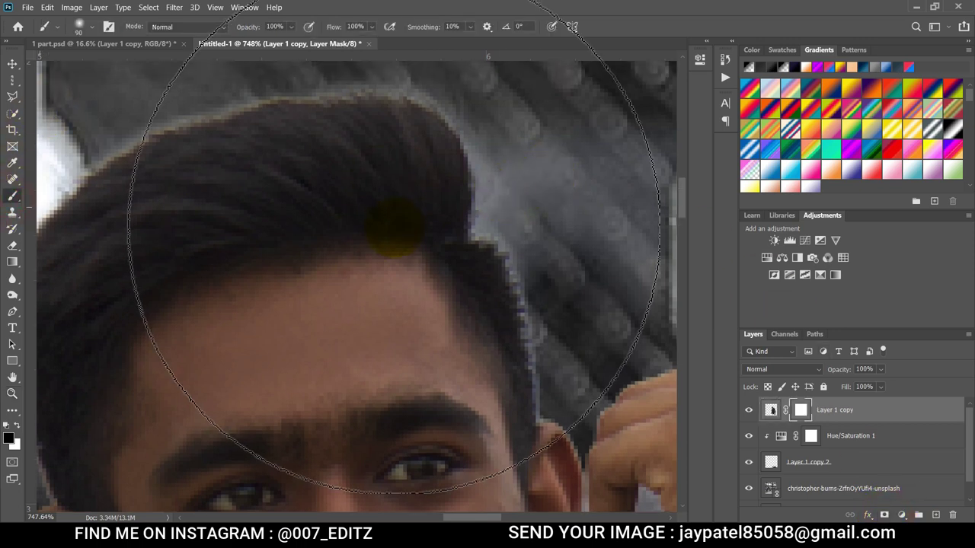
{"action": "mouse_move", "coordinate": [320, 80]}
{"action": "left_mouse_down"}
{"action": "mouse_move", "coordinate": [149, 165]}
{"action": "mouse_move", "coordinate": [270, 323]}
{"action": "left_mouse_up"}
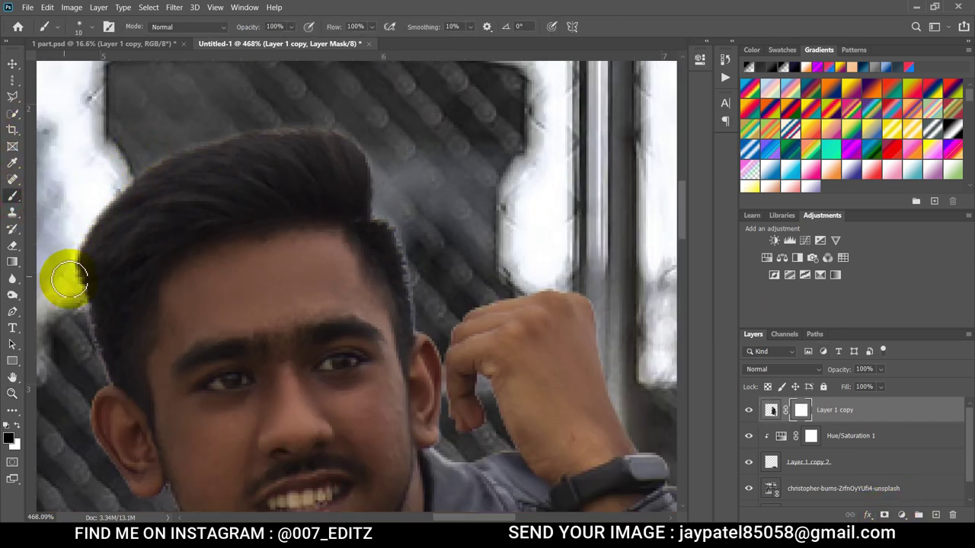
{"action": "key", "text": "z"}
{"action": "scroll", "coordinate": [348, 326], "scroll_direction": "down", "scroll_amount": 8}
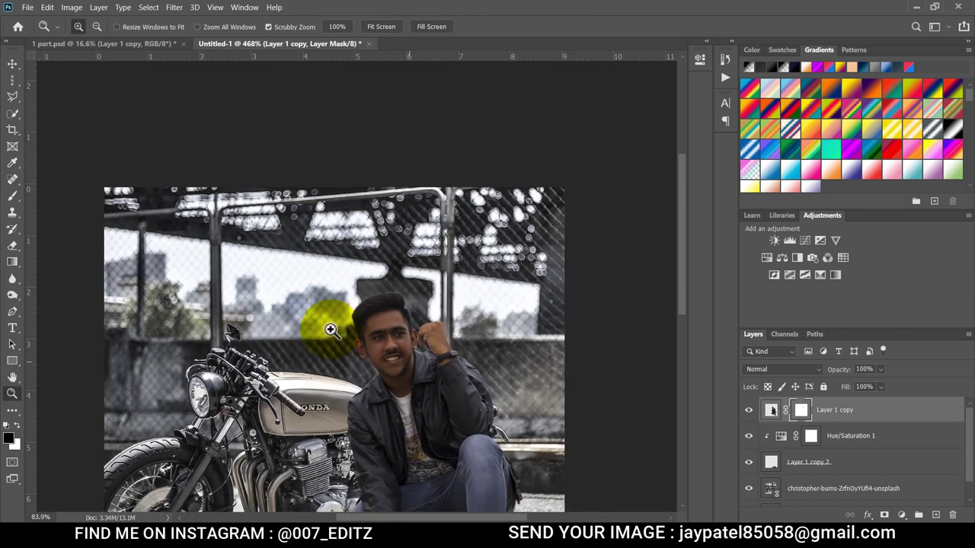
{"action": "left_click_drag", "start_coordinate": [475, 344], "coordinate": [515, 301]}
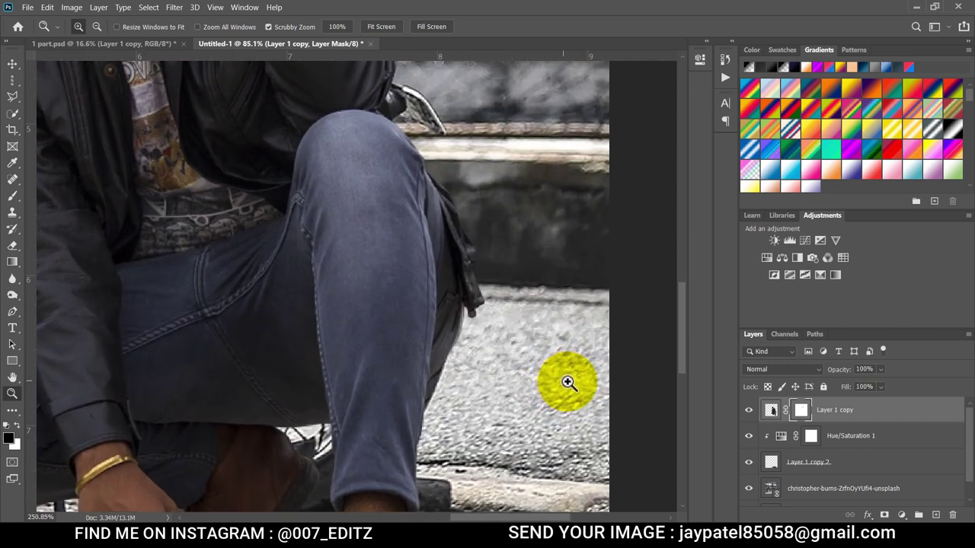
{"action": "left_click_drag", "start_coordinate": [515, 301], "coordinate": [579, 389]}
Soften the man's knee edge with the Blur Tool at 9% strength.
{"action": "left_click", "coordinate": [771, 410]}
{"action": "left_click", "coordinate": [12, 279]}
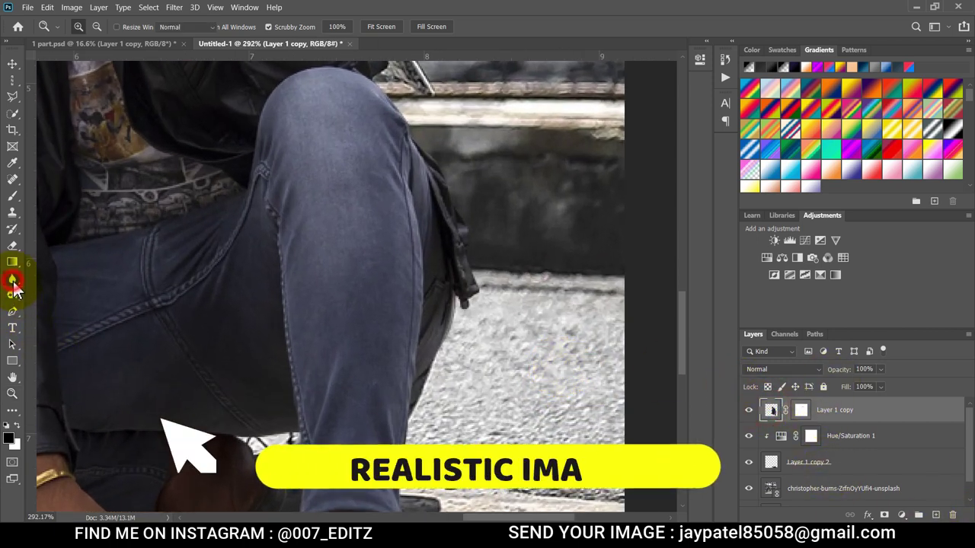
{"action": "scroll", "coordinate": [453, 305], "scroll_direction": "up", "scroll_amount": 3}
{"action": "scroll", "coordinate": [342, 214], "scroll_direction": "up", "scroll_amount": 3}
{"action": "scroll", "coordinate": [320, 179], "scroll_direction": "left", "scroll_amount": 4}
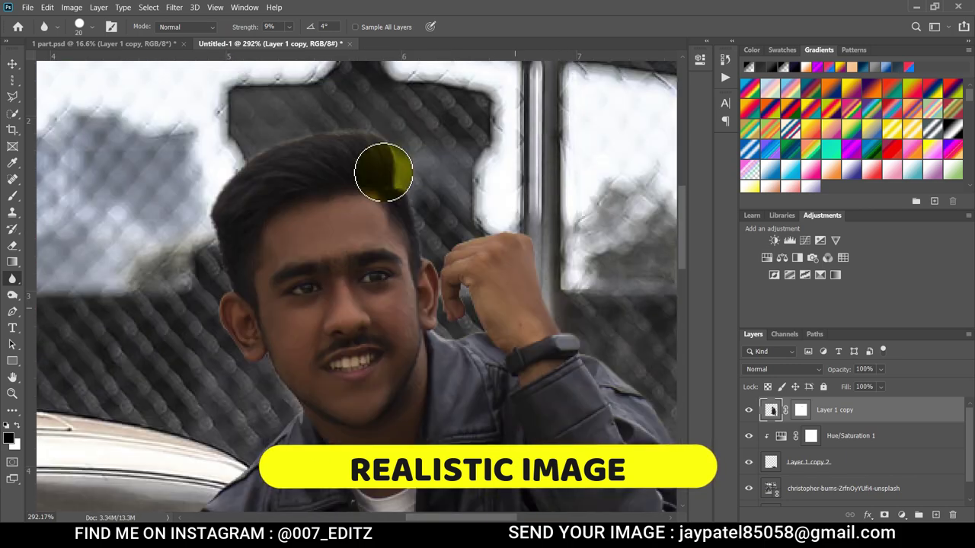
{"action": "scroll", "coordinate": [228, 358], "scroll_direction": "down", "scroll_amount": 2}
{"action": "scroll", "coordinate": [206, 381], "scroll_direction": "down", "scroll_amount": 2}
{"action": "scroll", "coordinate": [228, 416], "scroll_direction": "down", "scroll_amount": 5}
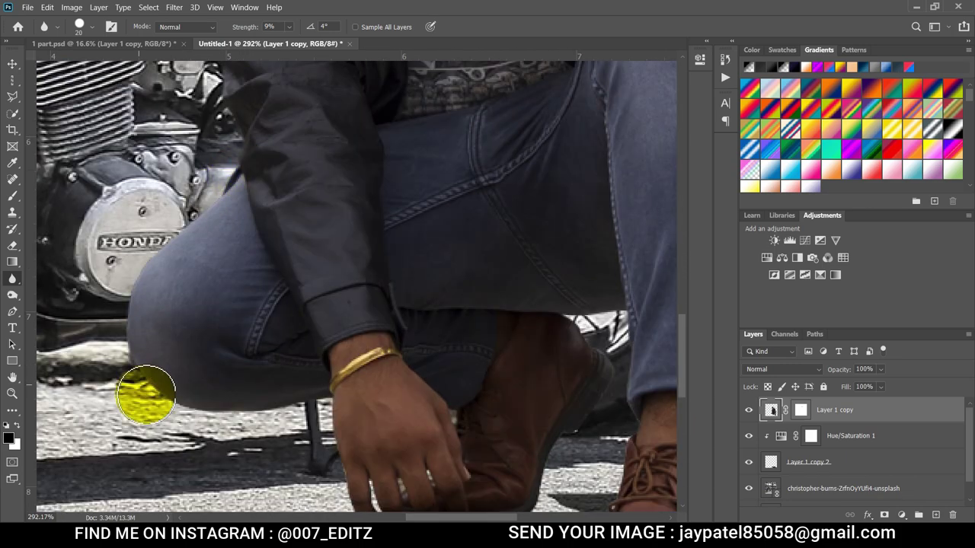
{"action": "scroll", "coordinate": [146, 394], "scroll_direction": "down", "scroll_amount": 5}
{"action": "scroll", "coordinate": [374, 388], "scroll_direction": "right", "scroll_amount": 5}
{"action": "key", "text": "z"}
{"action": "left_click_drag", "start_coordinate": [470, 464], "coordinate": [340, 388]}
{"action": "key", "text": "ctrl+0"}
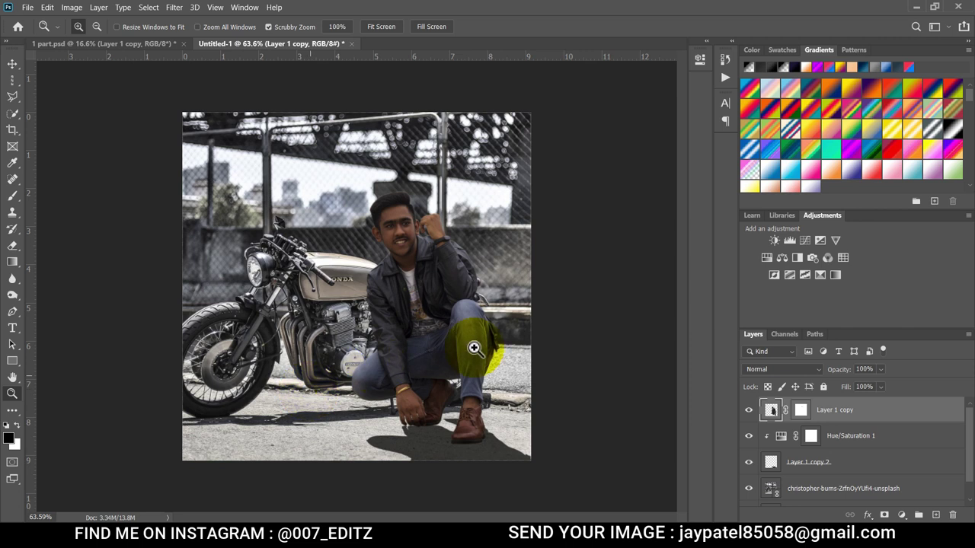
Add a Hue/Saturation adjustment above the man and strongly desaturate its Yellows.
{"action": "left_click", "coordinate": [906, 516]}
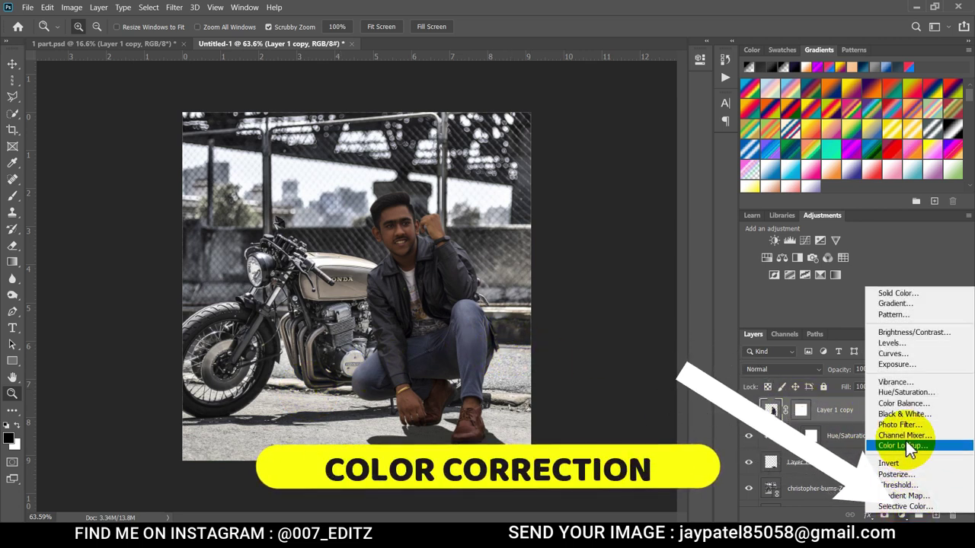
{"action": "left_click", "coordinate": [896, 395]}
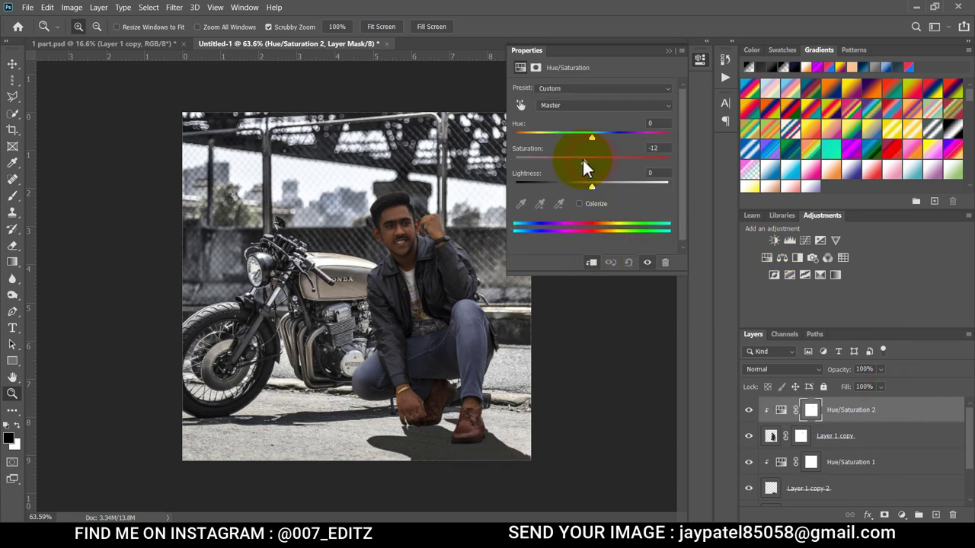
{"action": "left_click", "coordinate": [583, 106]}
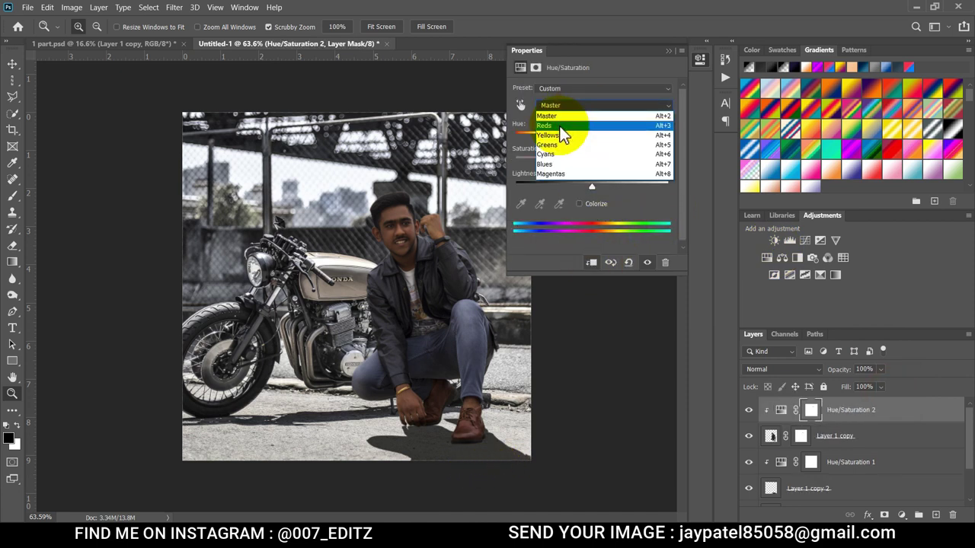
{"action": "left_click", "coordinate": [545, 126]}
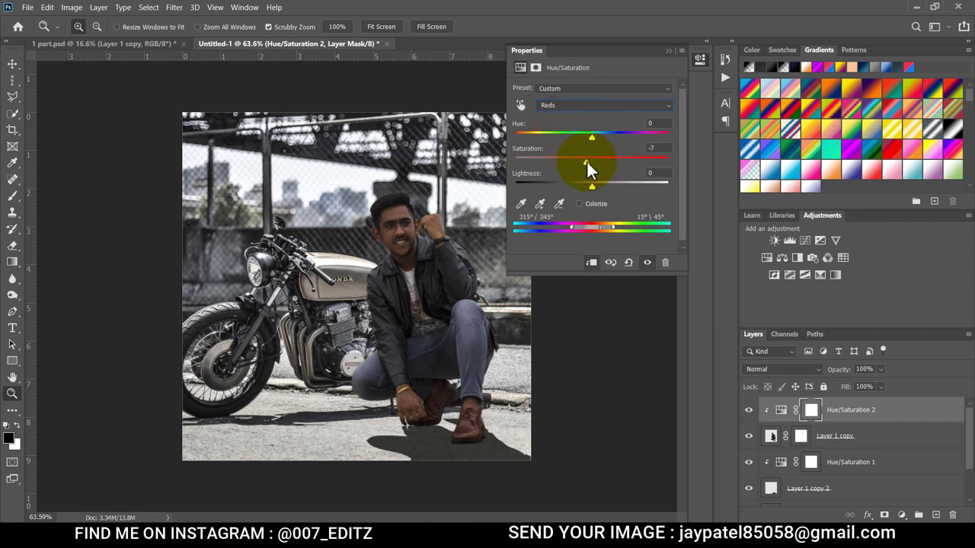
{"action": "left_click", "coordinate": [572, 105]}
{"action": "left_click", "coordinate": [554, 136]}
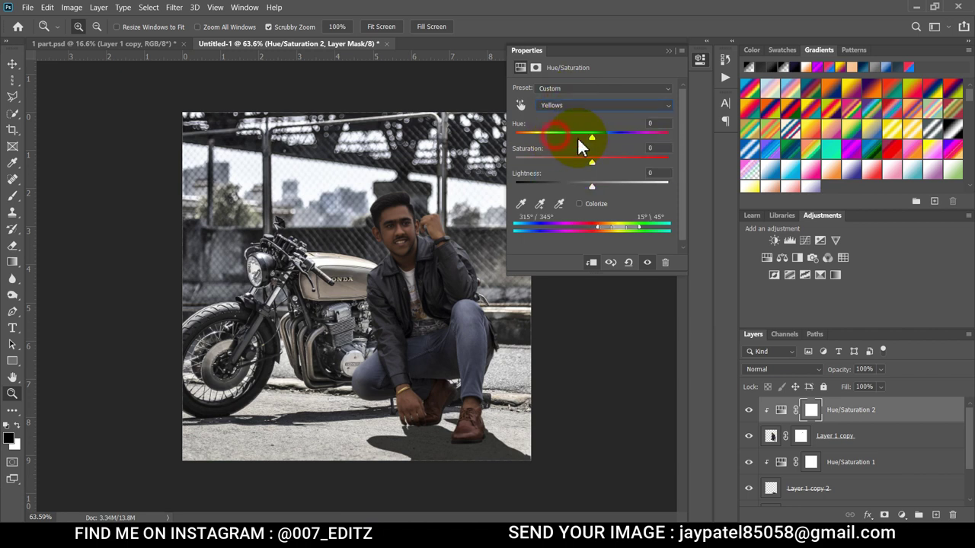
{"action": "left_click_drag", "start_coordinate": [592, 162], "coordinate": [538, 168]}
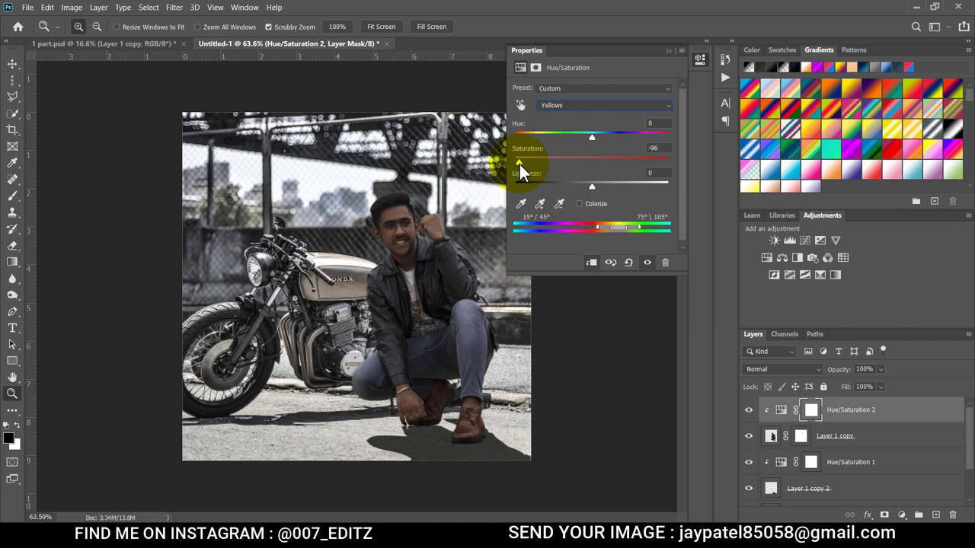
{"action": "left_click_drag", "start_coordinate": [592, 186], "coordinate": [593, 185]}
{"action": "left_click_drag", "start_coordinate": [685, 192], "coordinate": [610, 188]}
Brighten the Greens and reduce the Cyans saturation.
{"action": "left_click", "coordinate": [592, 106]}
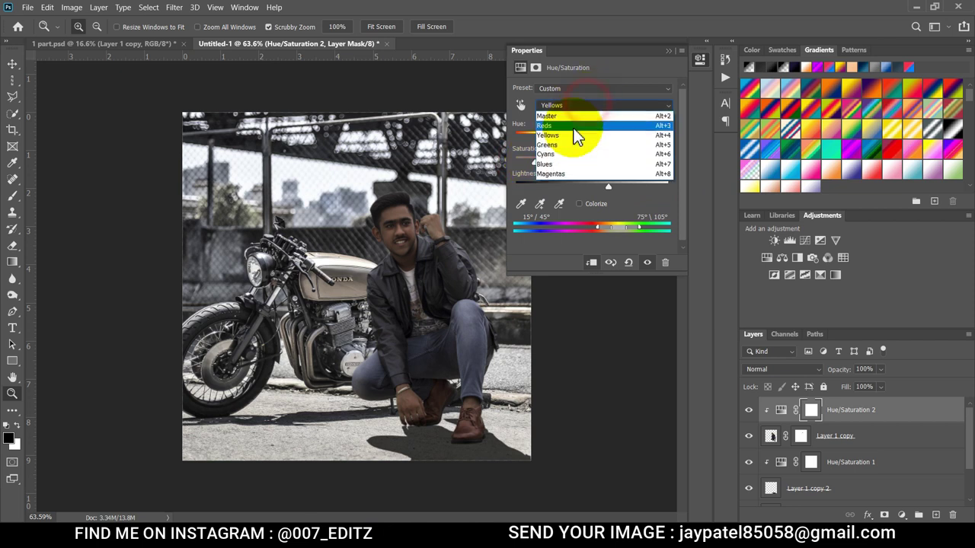
{"action": "left_click", "coordinate": [567, 145]}
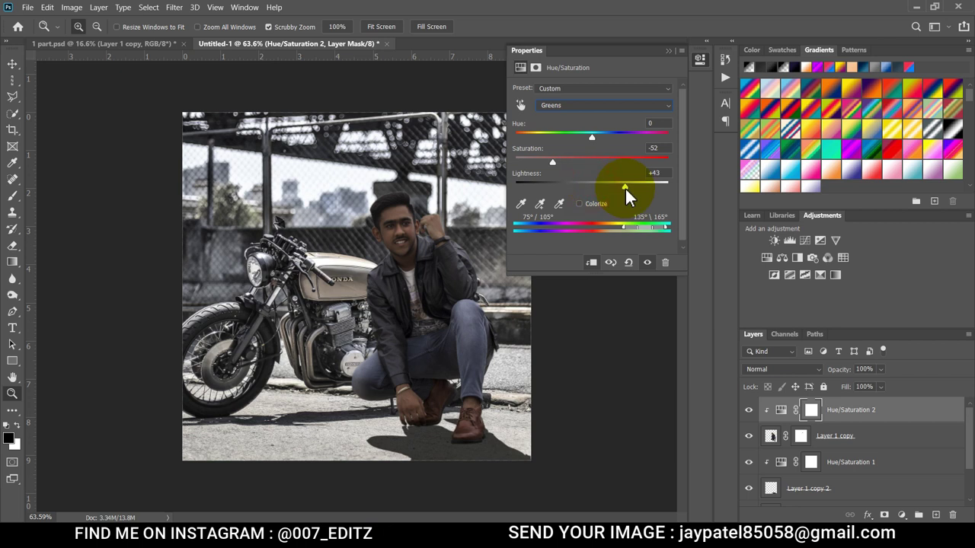
{"action": "left_click_drag", "start_coordinate": [625, 189], "coordinate": [637, 188]}
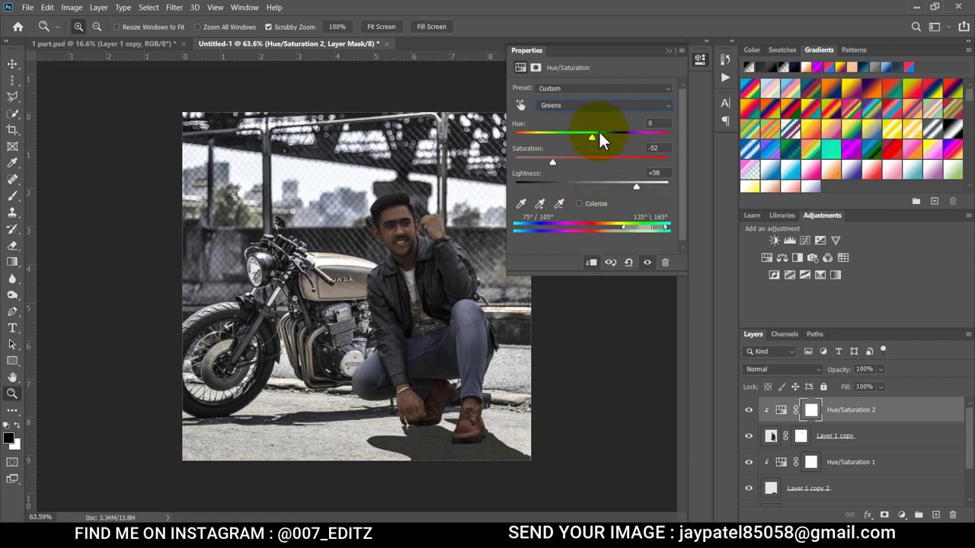
{"action": "left_click", "coordinate": [567, 107]}
{"action": "left_click", "coordinate": [556, 154]}
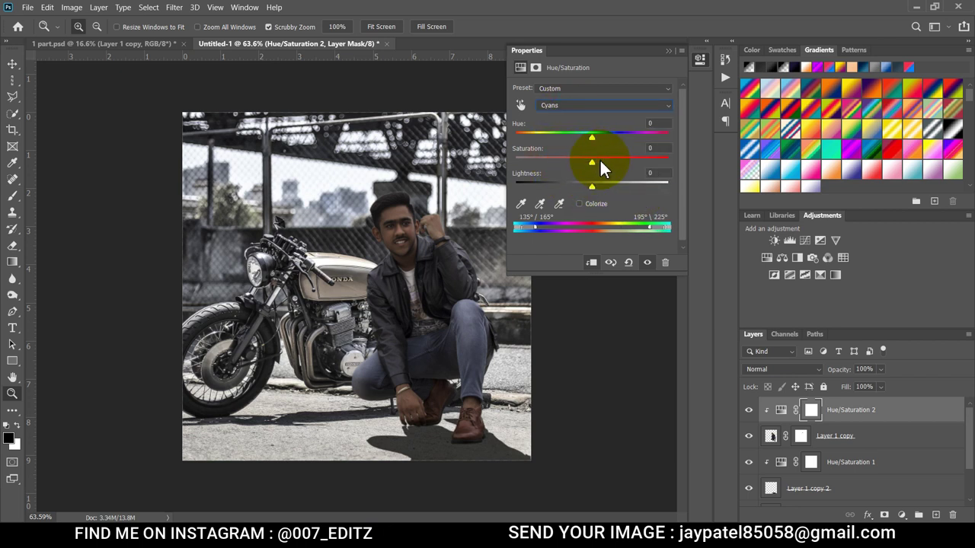
{"action": "left_click_drag", "start_coordinate": [572, 162], "coordinate": [537, 159]}
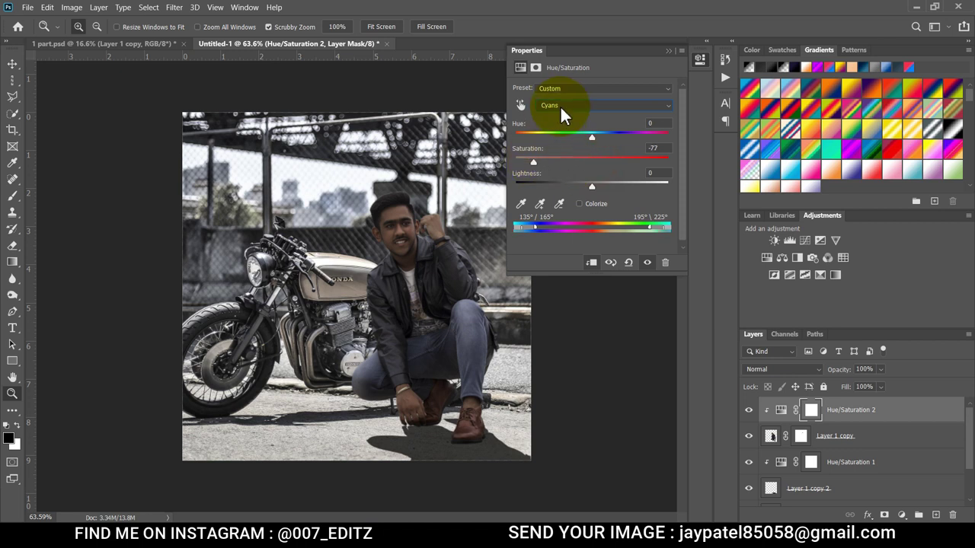
Reduce Blues and Magentas saturation, then toggle the adjustment to compare.
{"action": "left_click", "coordinate": [560, 105]}
{"action": "left_click", "coordinate": [556, 164]}
{"action": "left_click_drag", "start_coordinate": [566, 166], "coordinate": [532, 163]}
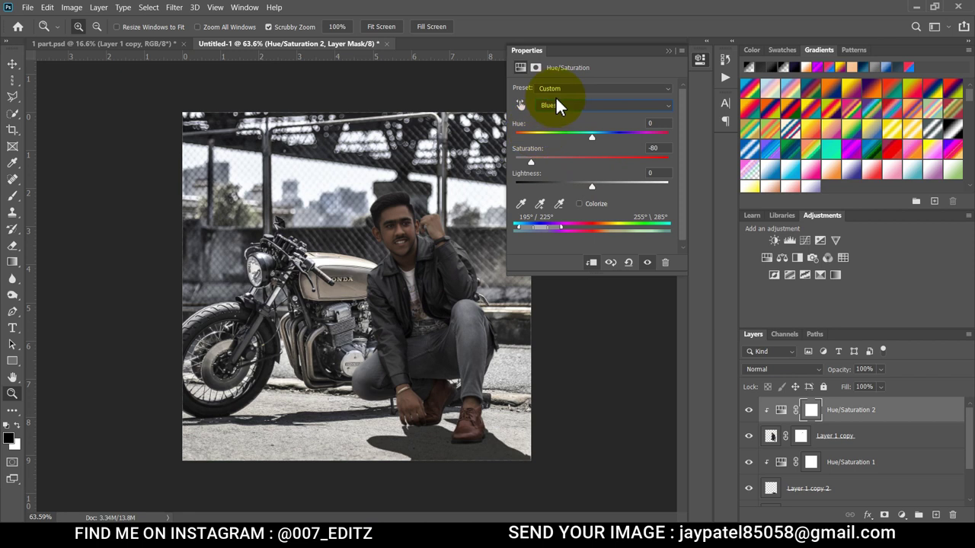
{"action": "left_click", "coordinate": [556, 105]}
{"action": "left_click", "coordinate": [560, 172]}
{"action": "left_click_drag", "start_coordinate": [592, 163], "coordinate": [550, 163]}
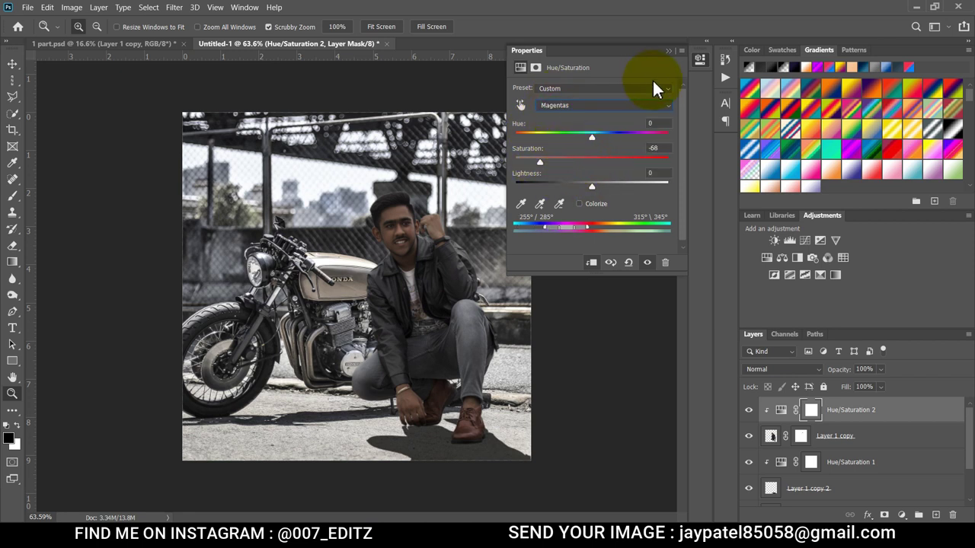
{"action": "left_click", "coordinate": [667, 53]}
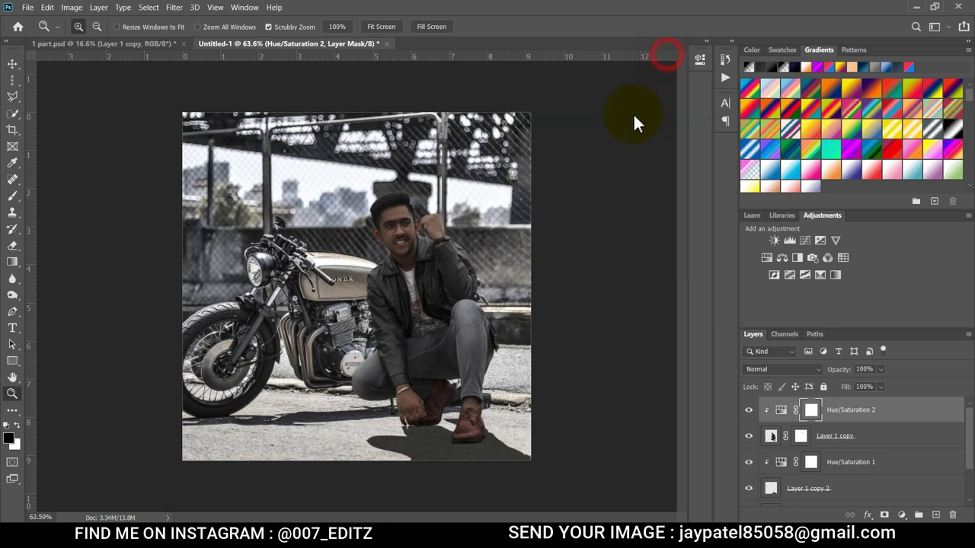
{"action": "left_click", "coordinate": [749, 411]}
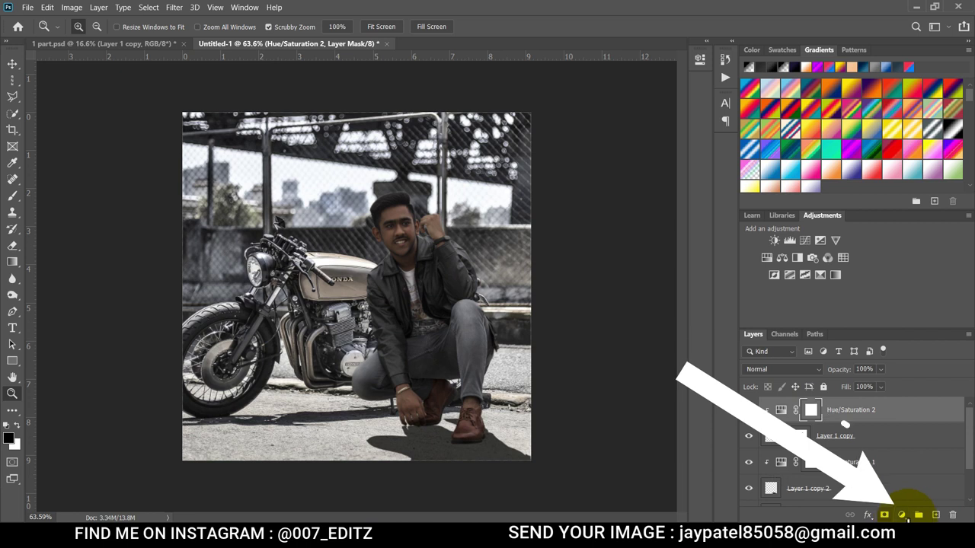
Add a clipped Vibrance layer set to Vibrance +6 and Saturation +32.
{"action": "left_click", "coordinate": [902, 514]}
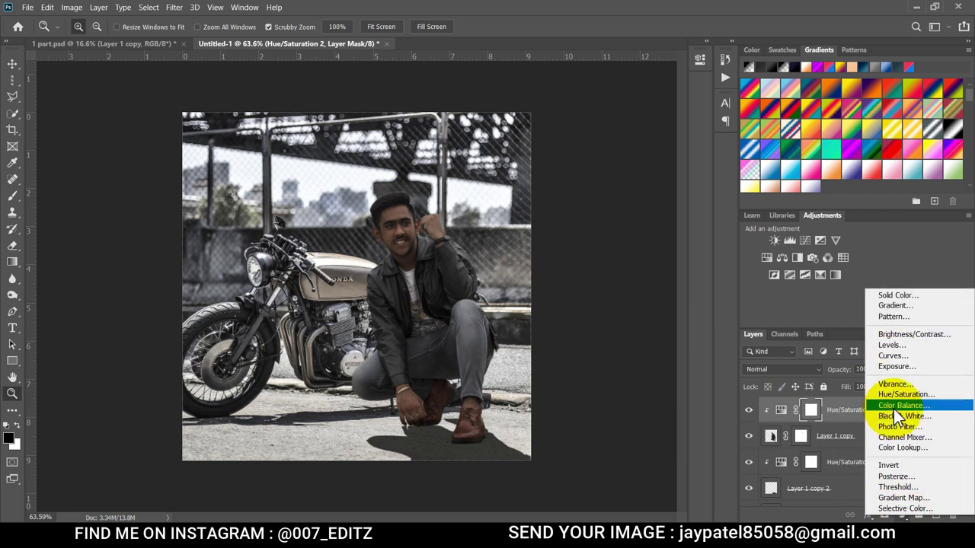
{"action": "left_click", "coordinate": [895, 384]}
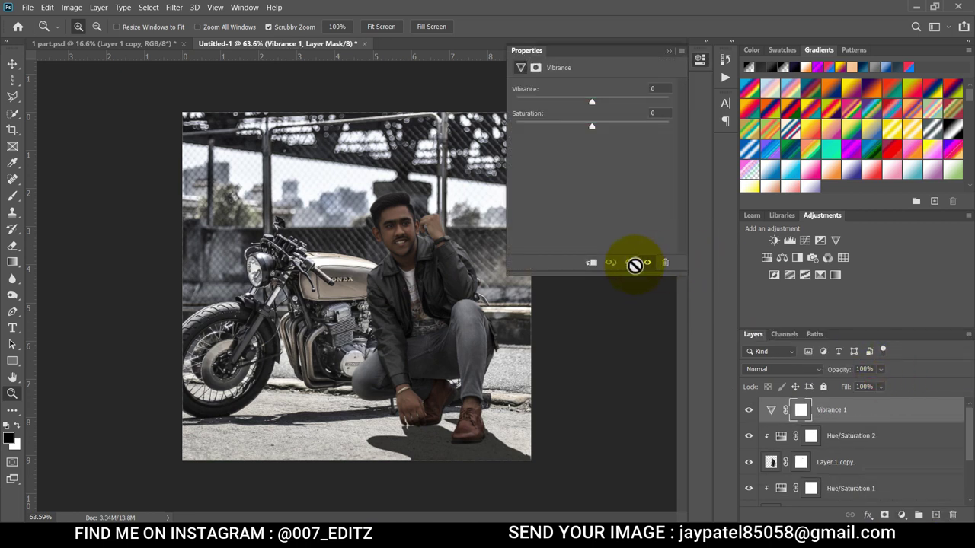
{"action": "left_click", "coordinate": [594, 264]}
{"action": "mouse_move", "coordinate": [592, 102]}
{"action": "left_mouse_down"}
{"action": "mouse_move", "coordinate": [604, 125]}
{"action": "mouse_move", "coordinate": [618, 127]}
{"action": "left_mouse_up"}
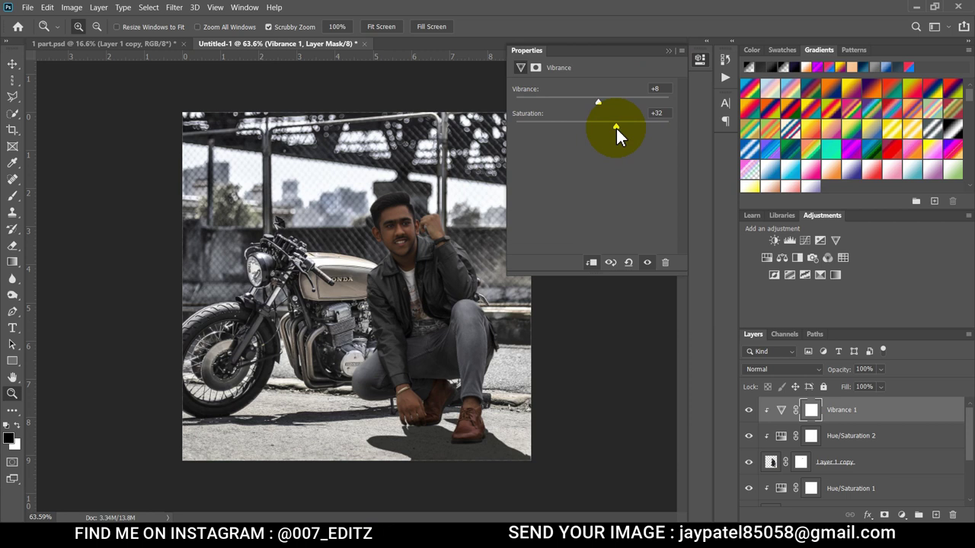
{"action": "left_click", "coordinate": [668, 51]}
Add a new empty layer and sample a light grey as the brush colour.
{"action": "left_click_drag", "start_coordinate": [407, 231], "coordinate": [432, 234]}
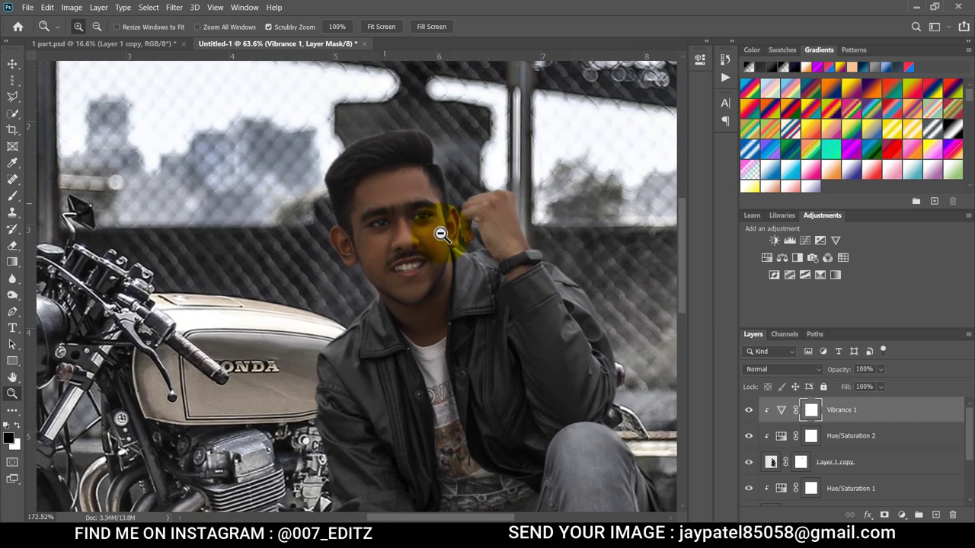
{"action": "scroll", "coordinate": [488, 344], "scroll_direction": "down", "scroll_amount": 5}
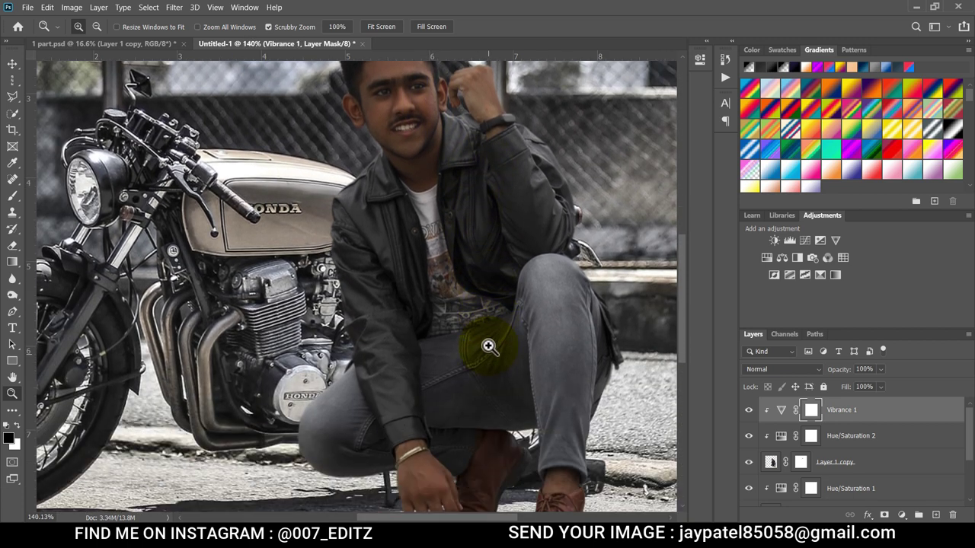
{"action": "left_click", "coordinate": [936, 515]}
{"action": "key", "text": "b"}
{"action": "left_click", "coordinate": [259, 468], "text": "alt"}
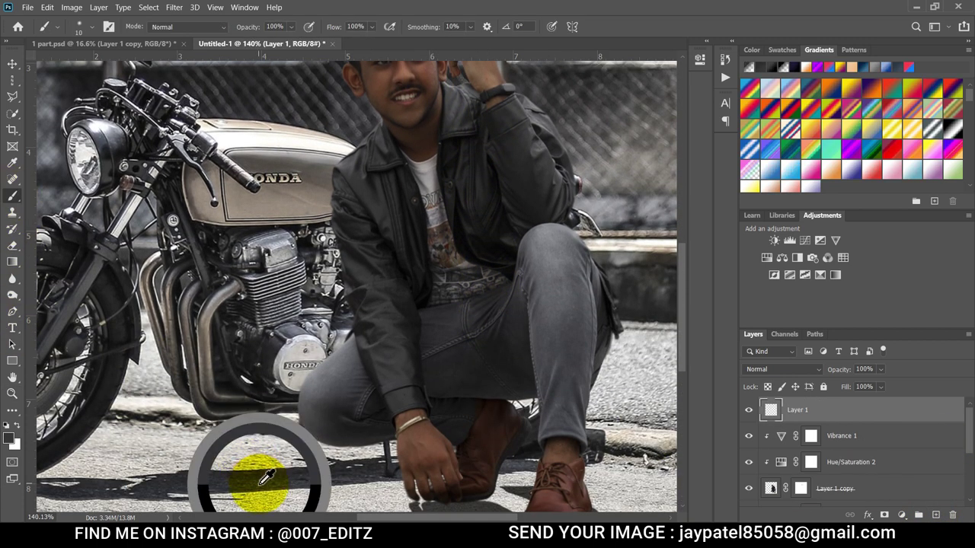
{"action": "scroll", "coordinate": [304, 442], "scroll_direction": "down", "scroll_amount": 2}
{"action": "left_click", "coordinate": [302, 430], "text": "alt"}
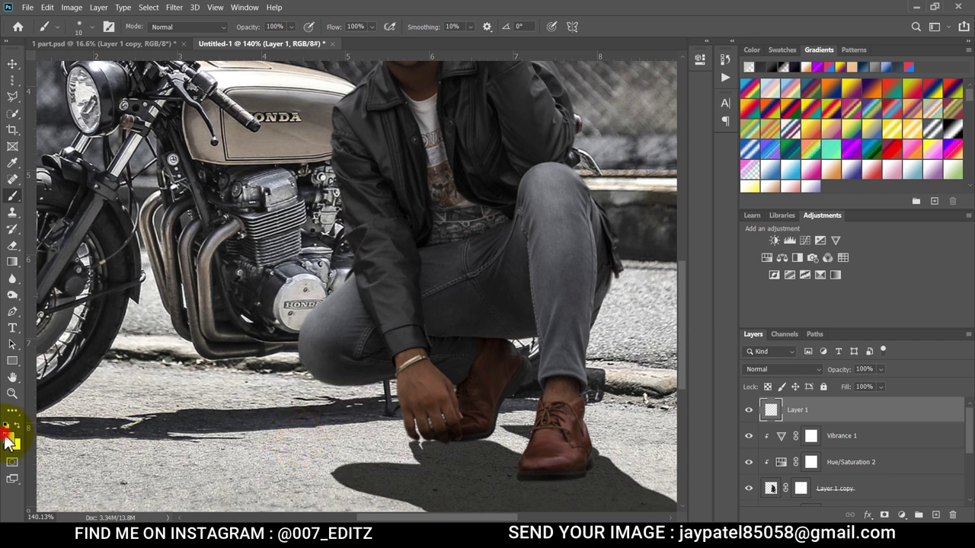
{"action": "left_click", "coordinate": [9, 437]}
{"action": "left_click", "coordinate": [919, 147]}
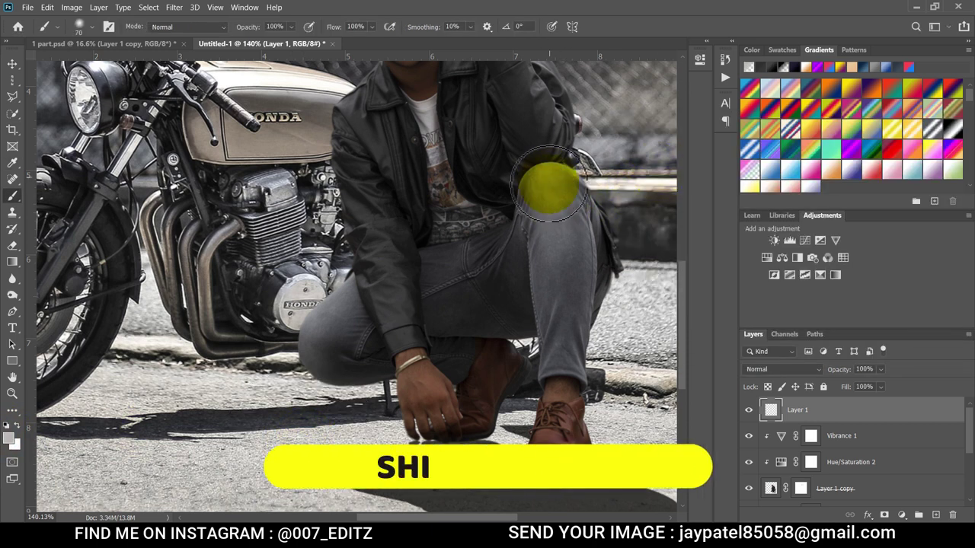
Paint shine on both knees in Overlay mode, then paint shoulder shine on a new layer.
{"action": "left_click_drag", "start_coordinate": [548, 187], "coordinate": [552, 242]}
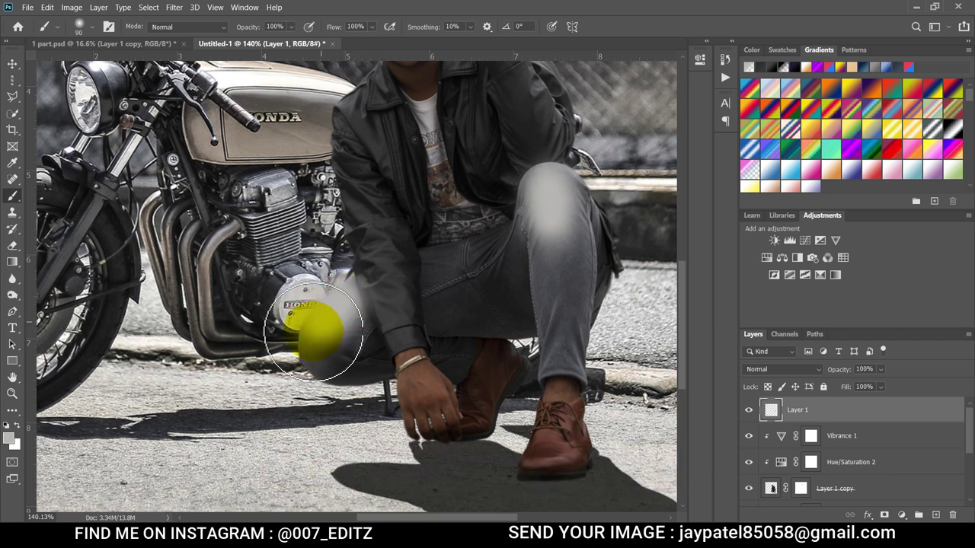
{"action": "left_click_drag", "start_coordinate": [347, 300], "coordinate": [308, 347]}
{"action": "left_click", "coordinate": [780, 369]}
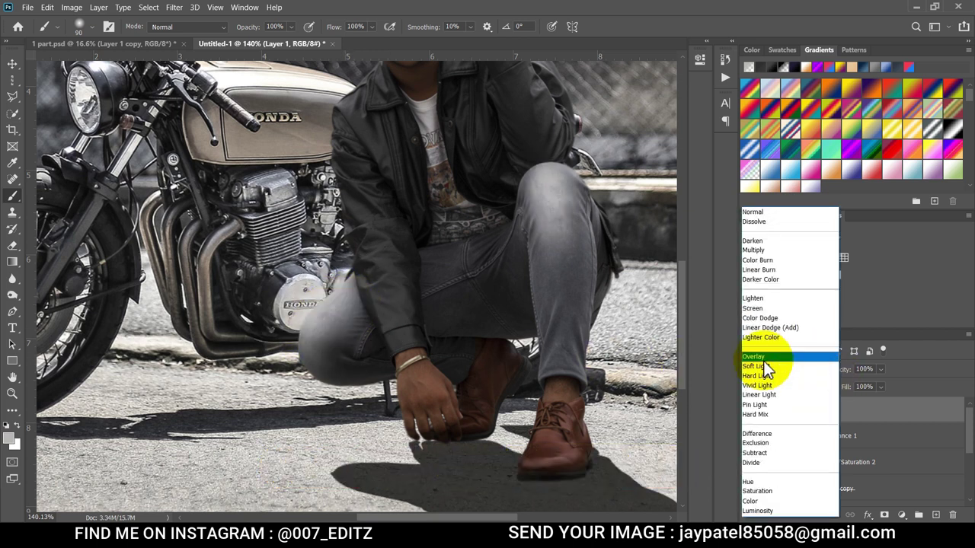
{"action": "left_click", "coordinate": [760, 357]}
{"action": "key", "text": "ctrl+shift+alt+n"}
{"action": "scroll", "coordinate": [561, 319], "scroll_direction": "up", "scroll_amount": 5}
{"action": "mouse_move", "coordinate": [561, 327]}
{"action": "left_mouse_down"}
{"action": "mouse_move", "coordinate": [539, 275]}
{"action": "mouse_move", "coordinate": [579, 343]}
{"action": "left_mouse_up"}
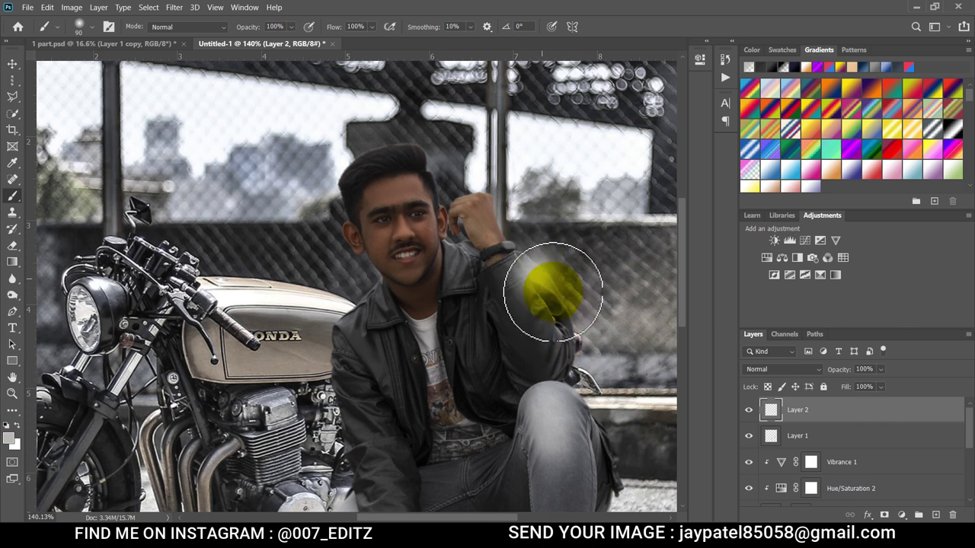
Paint soft forehead and nose highlights on new layers blended in Overlay mode.
{"action": "left_click", "coordinate": [767, 370]}
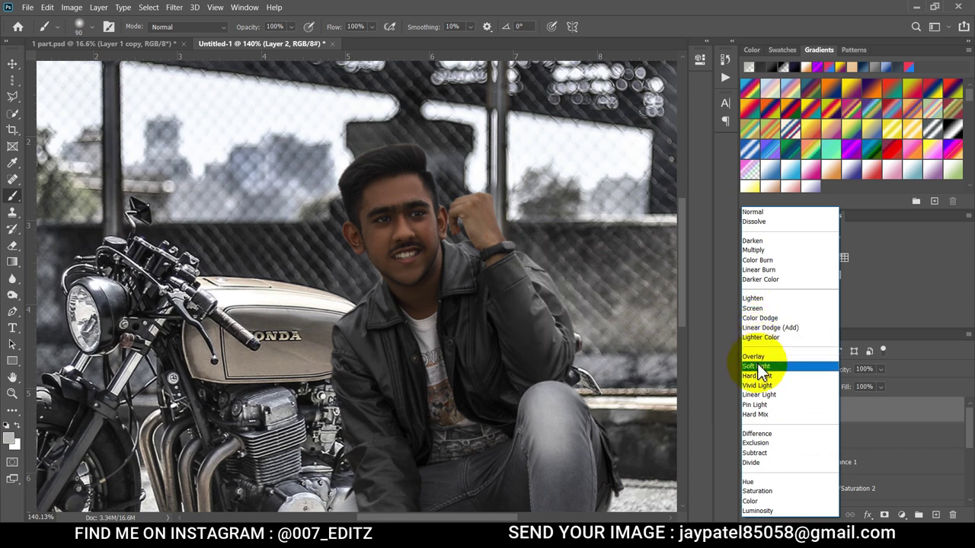
{"action": "left_click", "coordinate": [753, 356]}
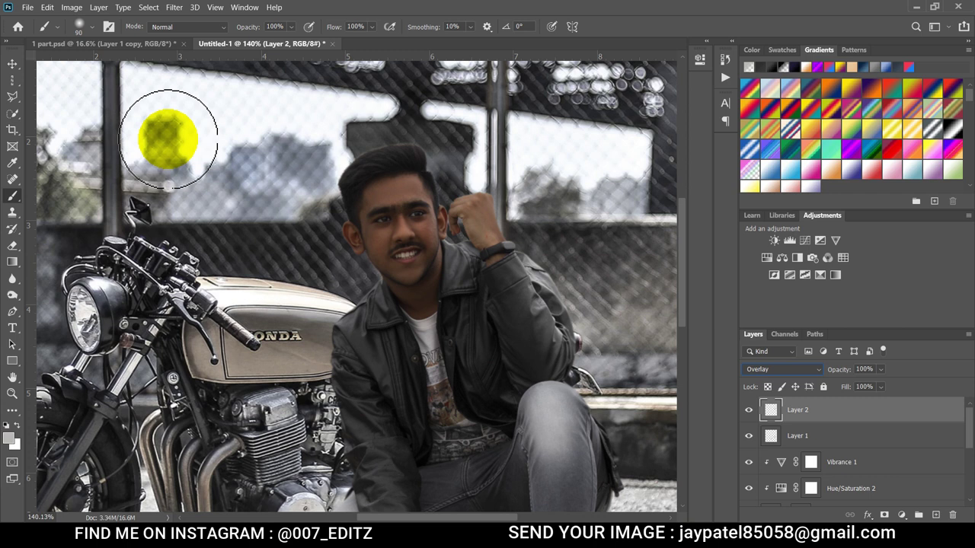
{"action": "left_click", "coordinate": [418, 194]}
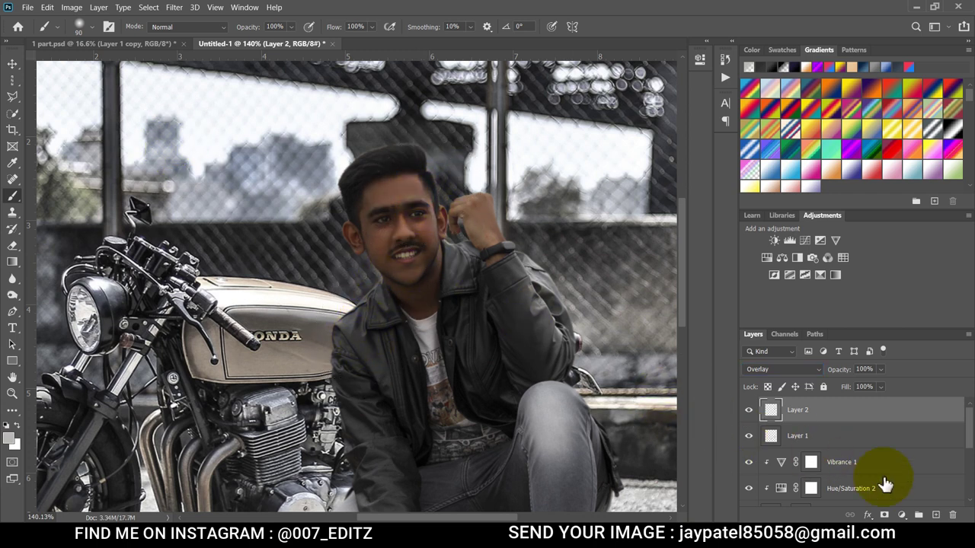
{"action": "left_click", "coordinate": [936, 515]}
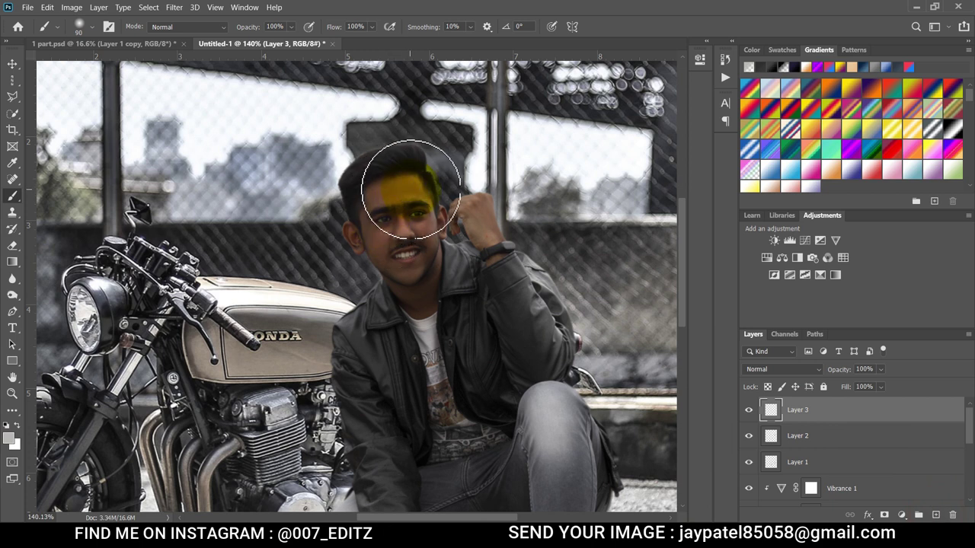
{"action": "left_click_drag", "start_coordinate": [411, 179], "coordinate": [431, 232]}
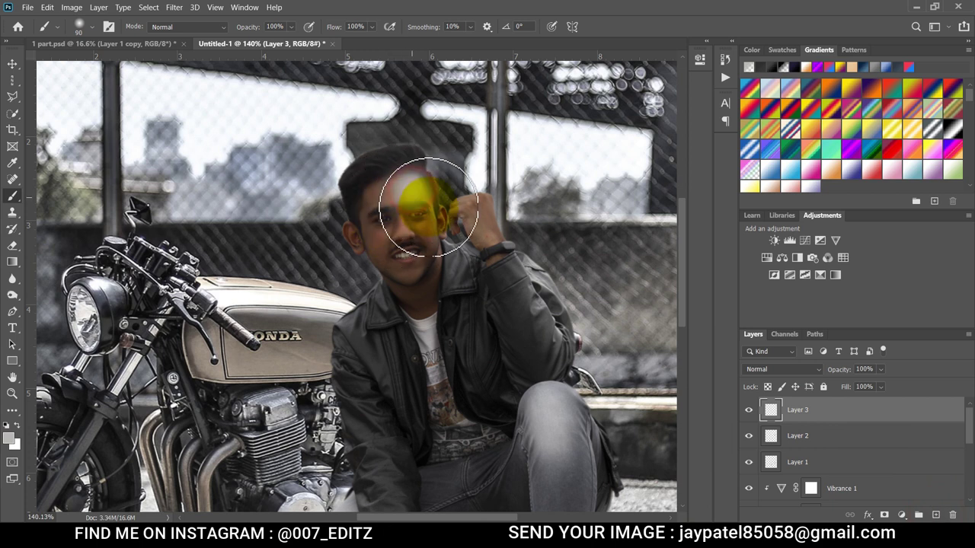
{"action": "left_click", "coordinate": [788, 373]}
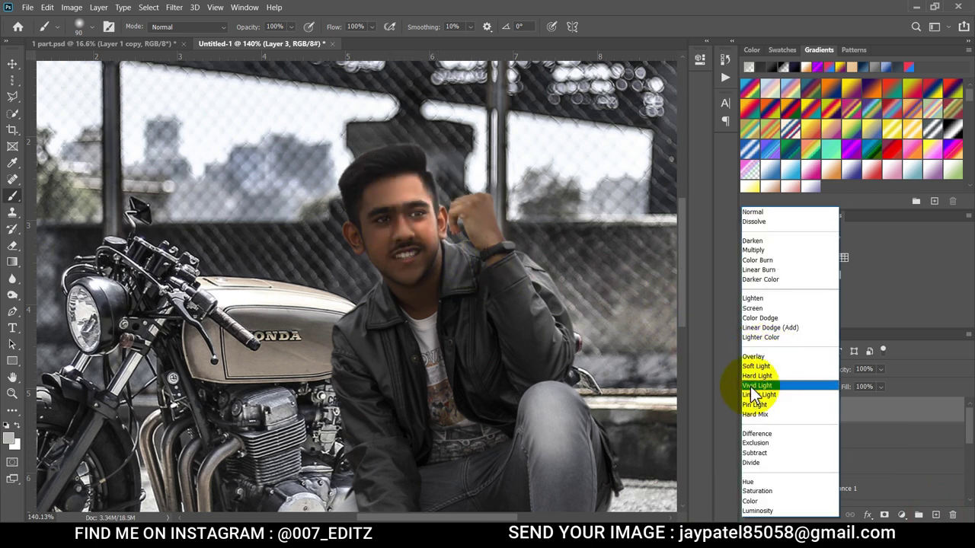
{"action": "left_click", "coordinate": [754, 357]}
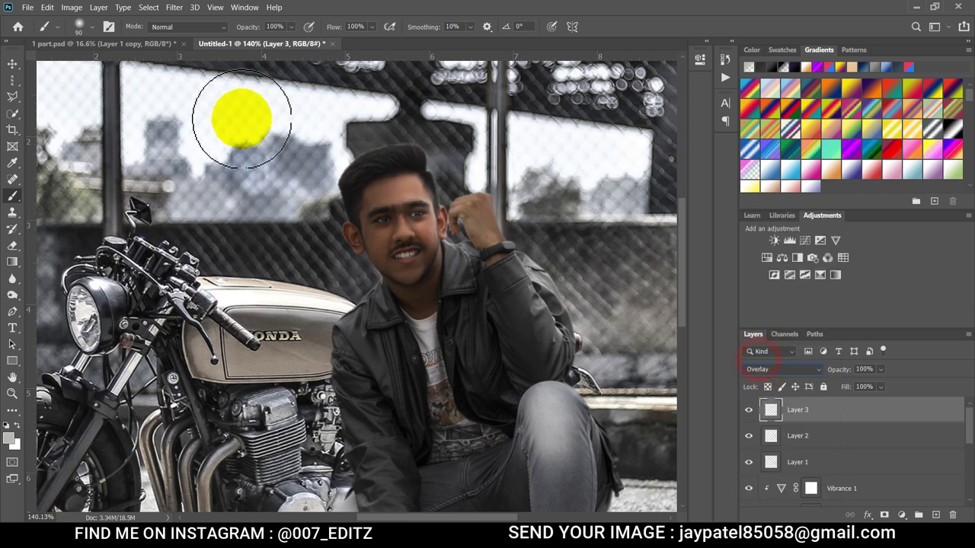
Free-transform the Layer 3 light larger and left so it covers the face and fist.
{"action": "left_click", "coordinate": [10, 67]}
{"action": "key", "text": "ctrl+t"}
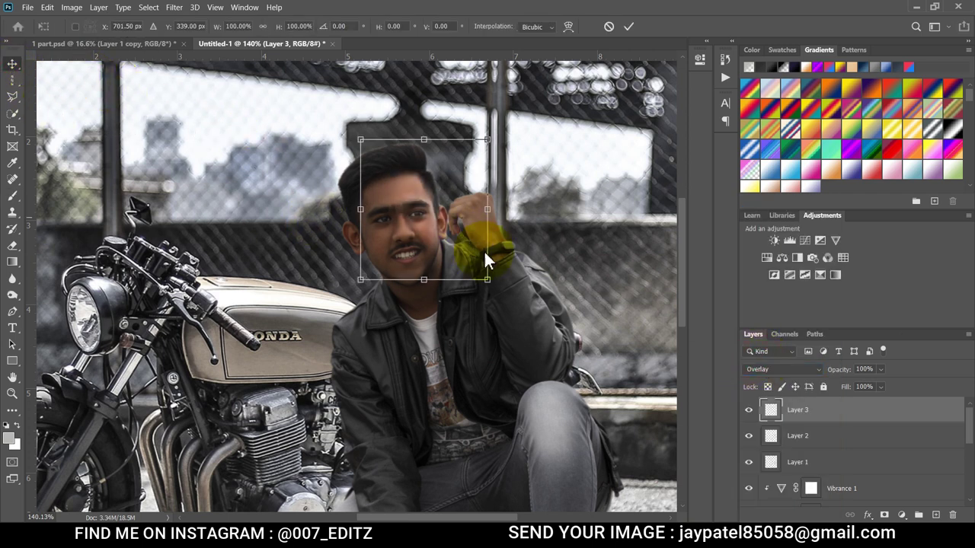
{"action": "mouse_move", "coordinate": [492, 281]}
{"action": "left_mouse_down"}
{"action": "mouse_move", "coordinate": [517, 297]}
{"action": "mouse_move", "coordinate": [464, 273]}
{"action": "left_mouse_up"}
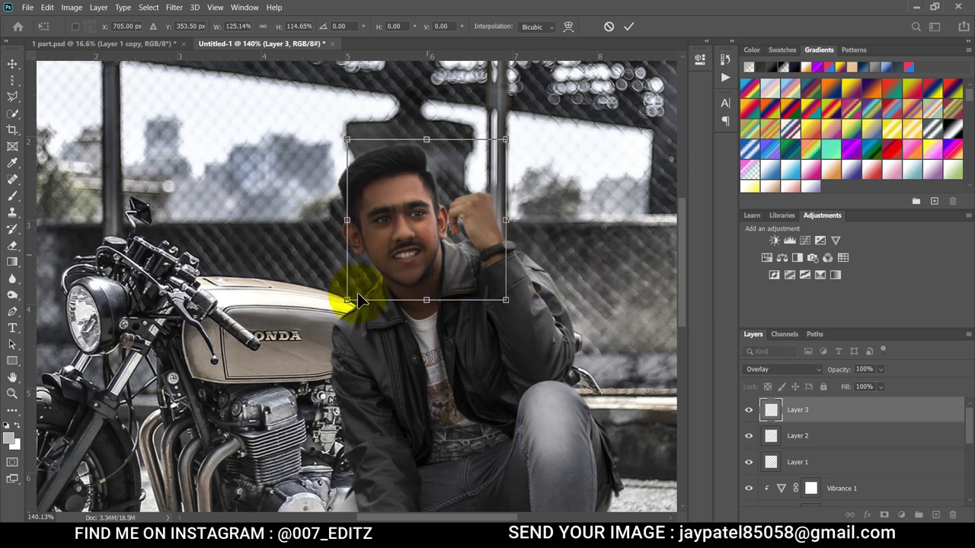
{"action": "left_click_drag", "start_coordinate": [347, 300], "coordinate": [330, 313]}
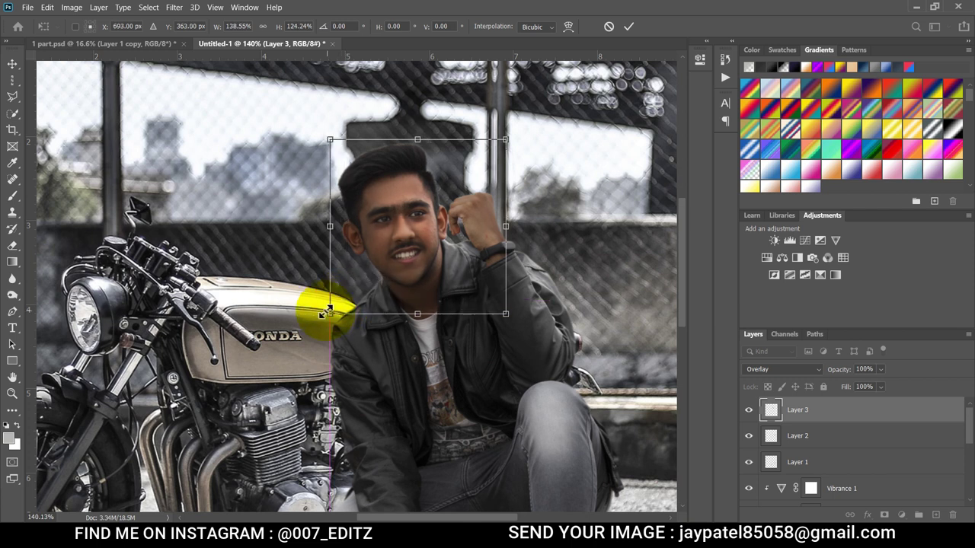
{"action": "left_click_drag", "start_coordinate": [330, 313], "coordinate": [359, 294]}
{"action": "type", "text": "85"}
{"action": "key", "text": "Return"}
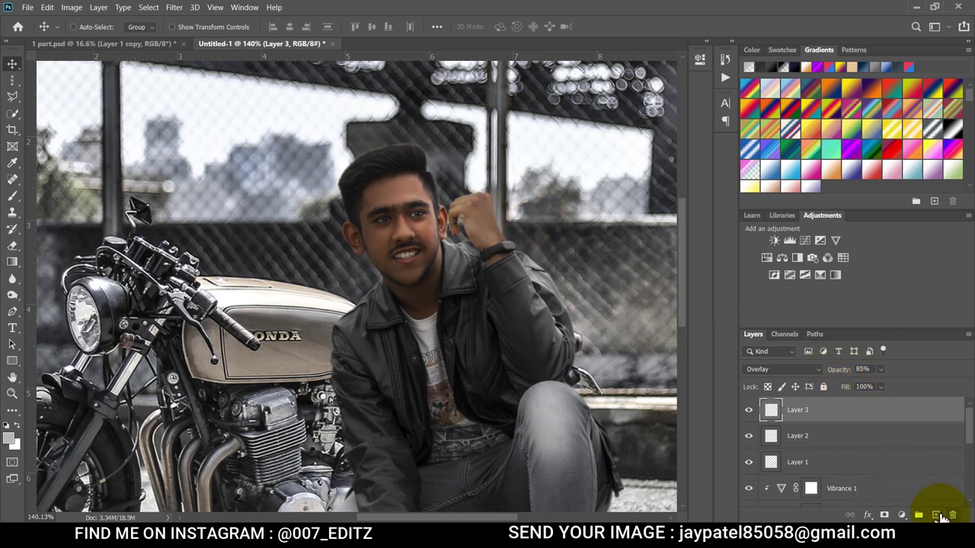
Paint an Overlay-blended soft light layer over the raised hand and left collar.
{"action": "left_click", "coordinate": [942, 517]}
{"action": "left_click", "coordinate": [12, 195]}
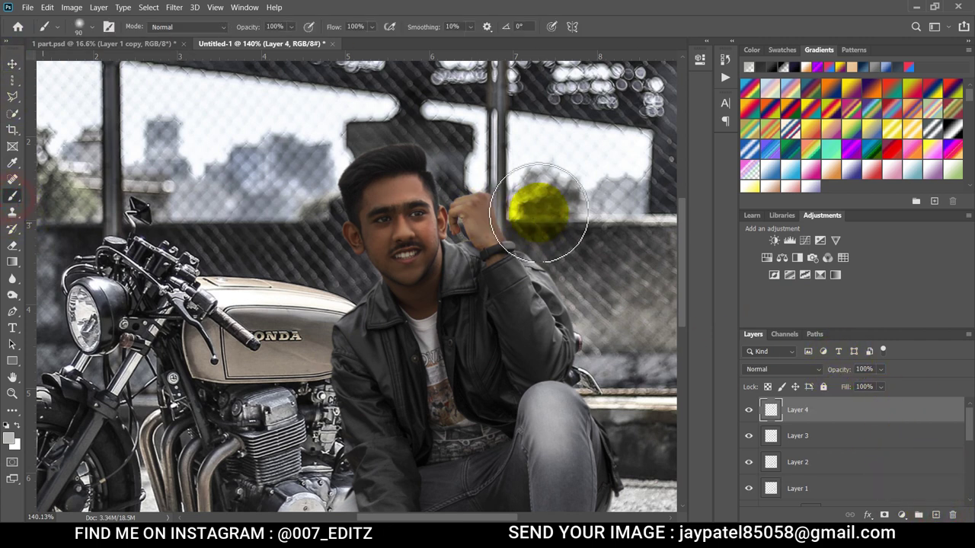
{"action": "left_click_drag", "start_coordinate": [479, 217], "coordinate": [483, 218]}
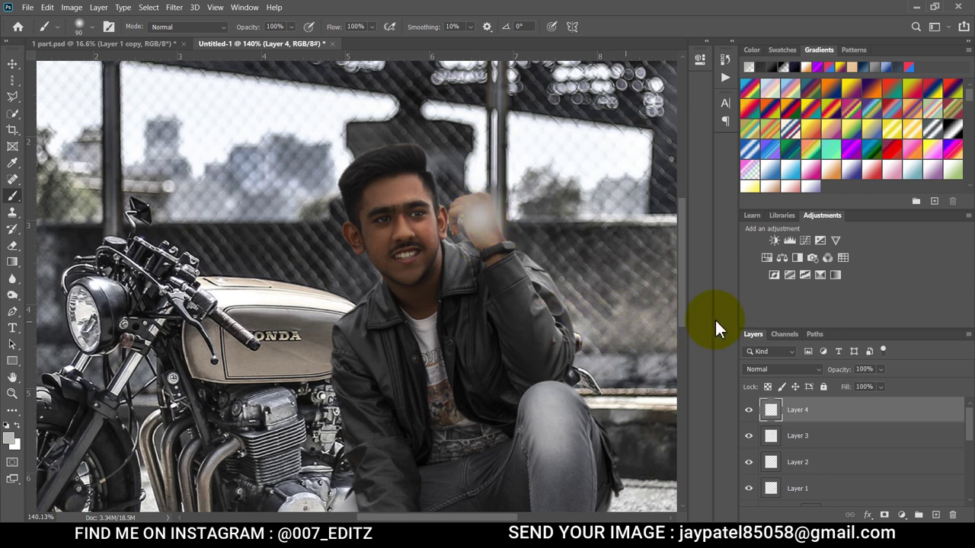
{"action": "left_click", "coordinate": [772, 369]}
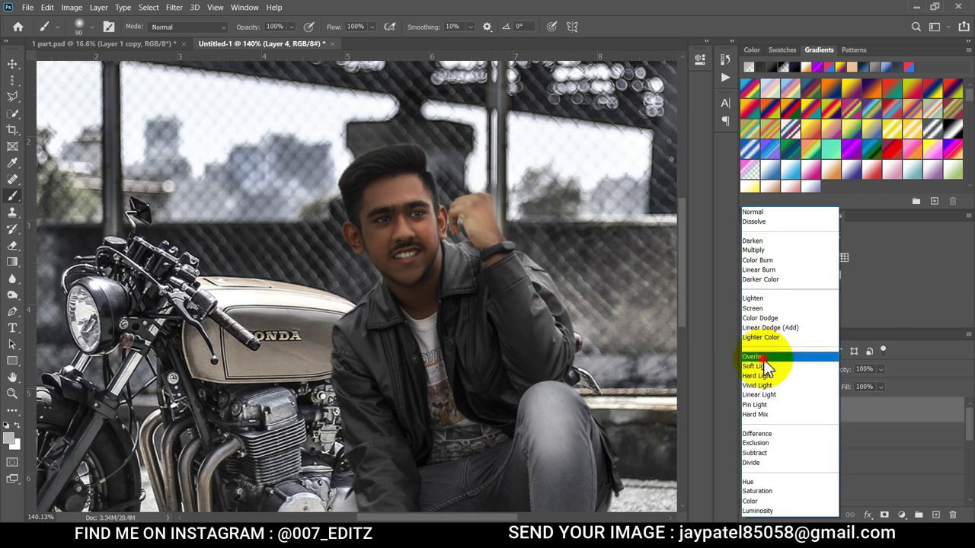
{"action": "left_click", "coordinate": [765, 366]}
{"action": "left_click_drag", "start_coordinate": [377, 318], "coordinate": [407, 324]}
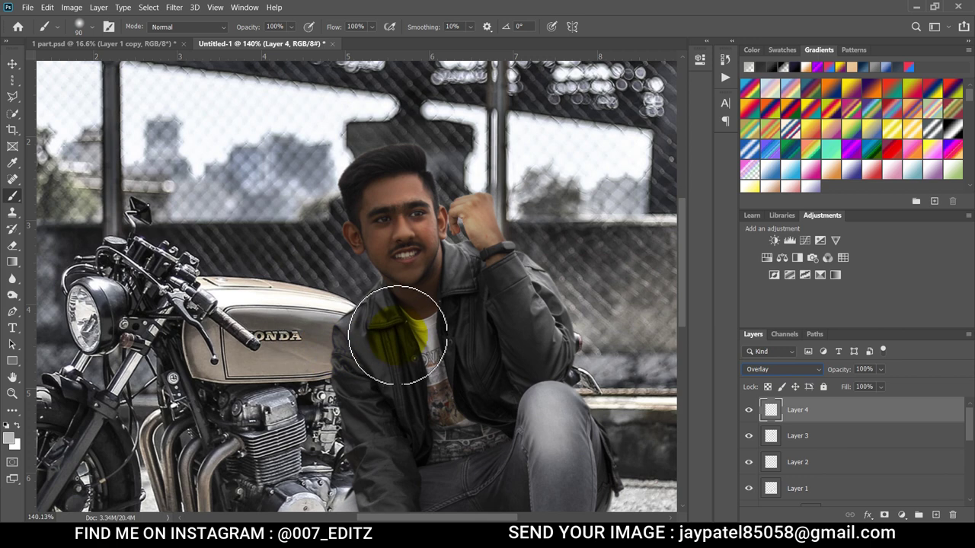
{"action": "left_click", "coordinate": [12, 393]}
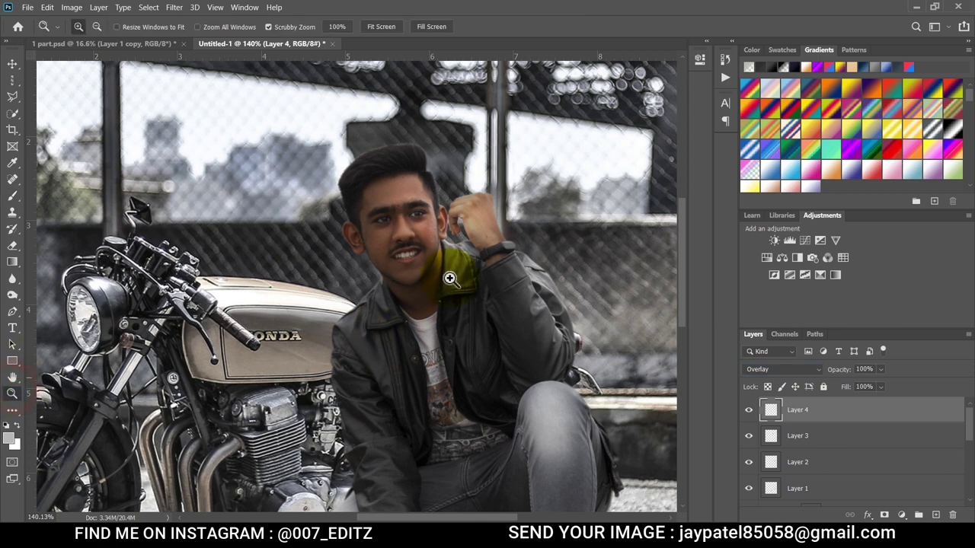
{"action": "mouse_move", "coordinate": [425, 280]}
{"action": "left_mouse_down"}
{"action": "mouse_move", "coordinate": [393, 248]}
{"action": "mouse_move", "coordinate": [446, 250]}
{"action": "left_mouse_up"}
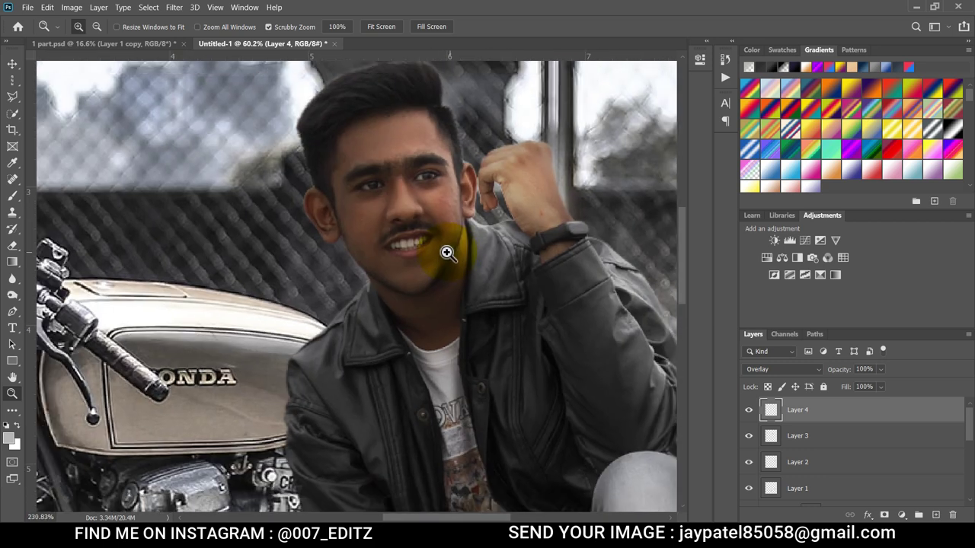
Add an Overlay soft light layer over the face, shifted down and faded to 43% opacity.
{"action": "left_click", "coordinate": [937, 515]}
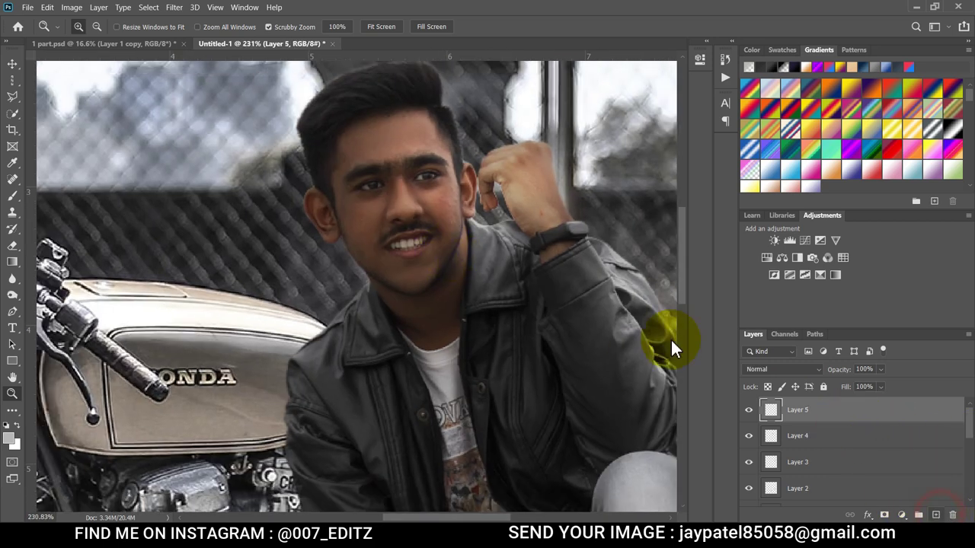
{"action": "left_click", "coordinate": [13, 195]}
{"action": "mouse_move", "coordinate": [349, 228]}
{"action": "left_mouse_down"}
{"action": "mouse_move", "coordinate": [387, 240]}
{"action": "mouse_move", "coordinate": [417, 215]}
{"action": "mouse_move", "coordinate": [396, 167]}
{"action": "mouse_move", "coordinate": [459, 261]}
{"action": "left_mouse_up"}
{"action": "key", "text": "ctrl+z"}
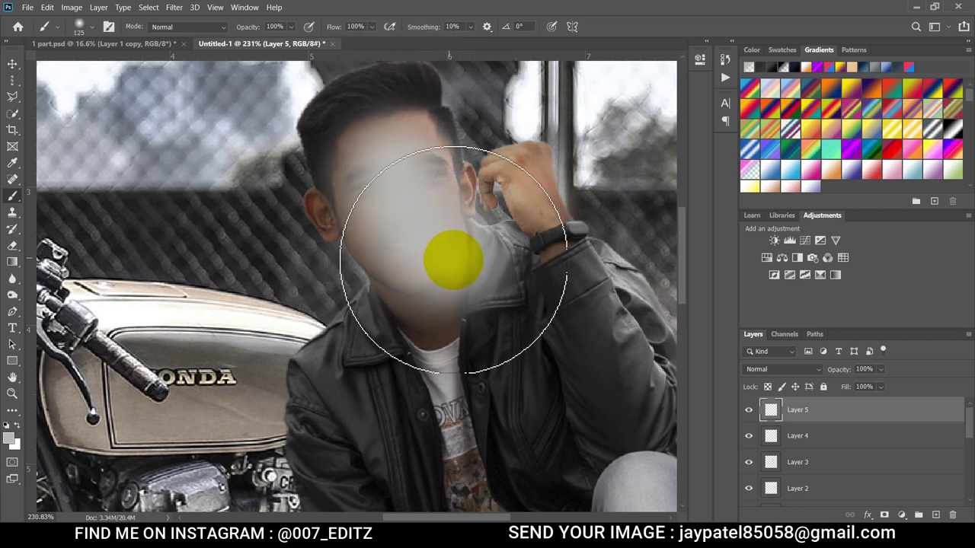
{"action": "left_click", "coordinate": [780, 368]}
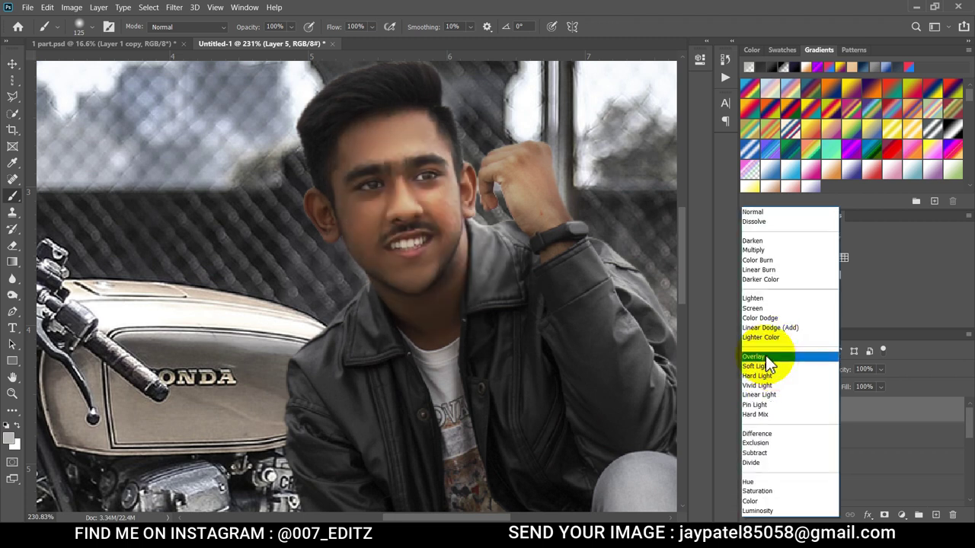
{"action": "left_click", "coordinate": [765, 361]}
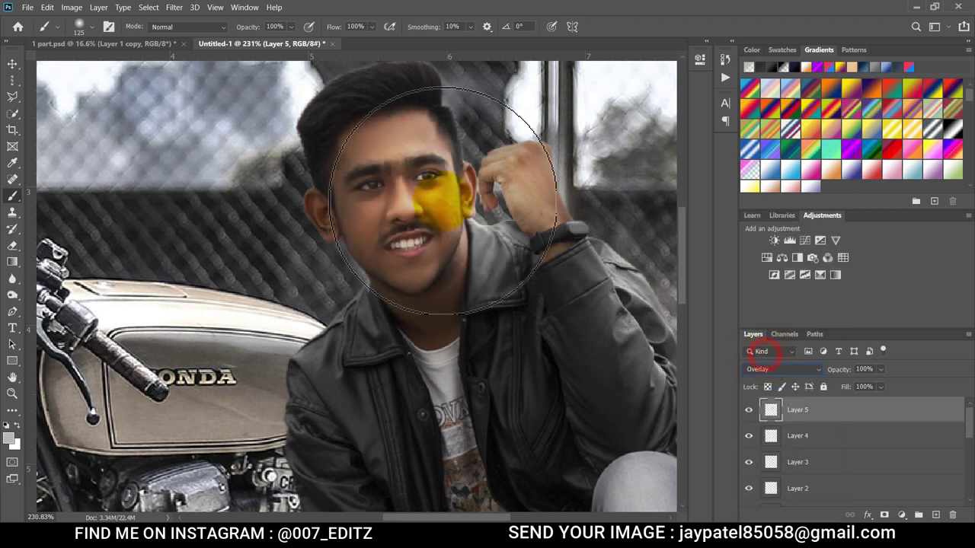
{"action": "left_click", "coordinate": [12, 62]}
{"action": "left_click_drag", "start_coordinate": [404, 213], "coordinate": [411, 259]}
{"action": "left_click", "coordinate": [843, 377]}
{"action": "left_click_drag", "start_coordinate": [843, 371], "coordinate": [805, 373]}
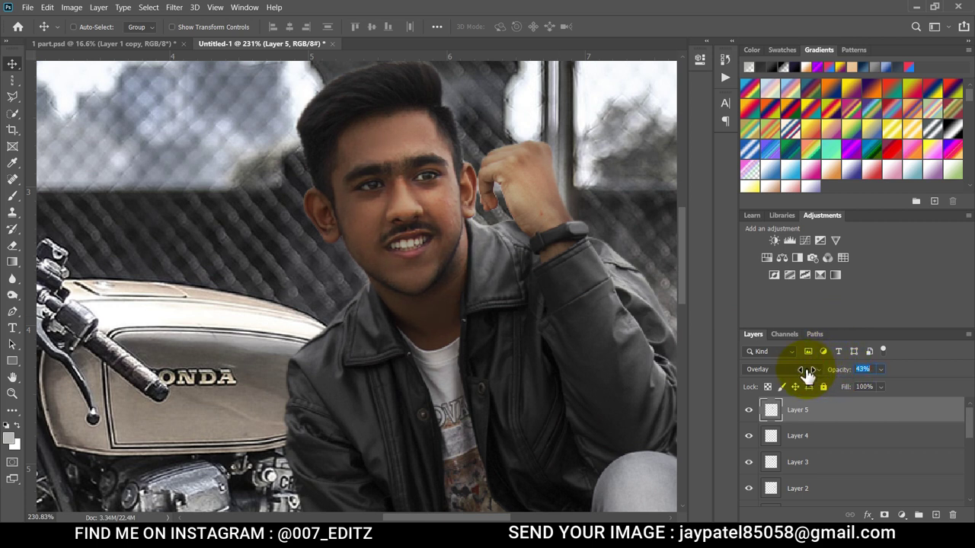
Nudge the face light slightly left and down with free transform, then view the whole image.
{"action": "left_click", "coordinate": [12, 393]}
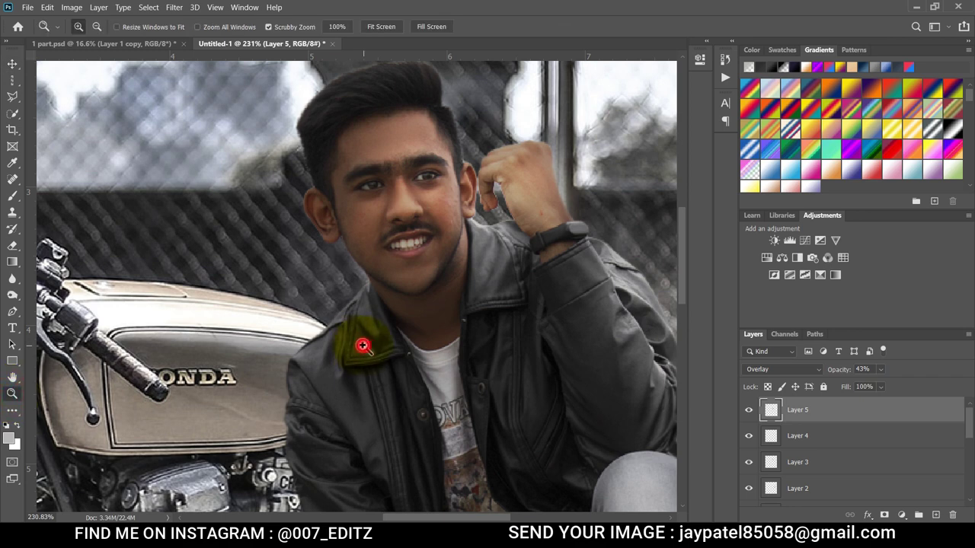
{"action": "left_click", "coordinate": [355, 337], "text": "alt"}
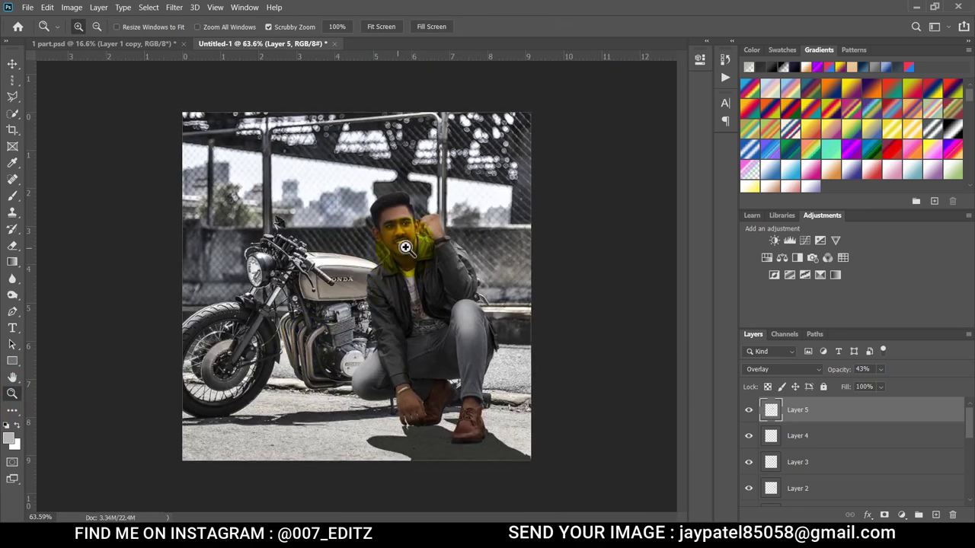
{"action": "left_click_drag", "start_coordinate": [404, 242], "coordinate": [450, 255]}
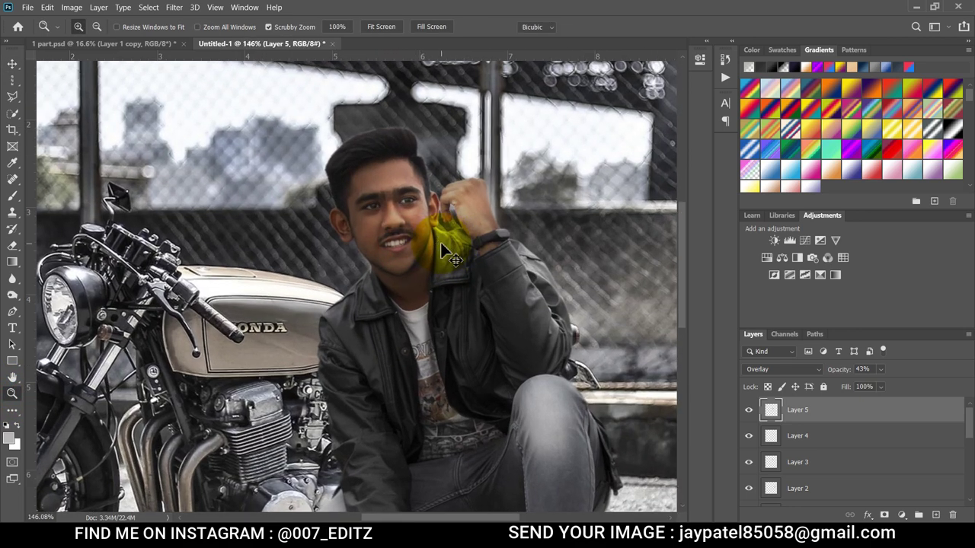
{"action": "key", "text": "ctrl+t"}
{"action": "key", "text": "Left"}
{"action": "key", "text": "Left"}
{"action": "key", "text": "Left"}
{"action": "key", "text": "Left"}
{"action": "key", "text": "Left"}
{"action": "key", "text": "Left"}
{"action": "key", "text": "Left"}
{"action": "key", "text": "Down"}
{"action": "key", "text": "Down"}
{"action": "key", "text": "Down"}
{"action": "key", "text": "Down"}
{"action": "key", "text": "Down"}
{"action": "key", "text": "Down"}
{"action": "key", "text": "Down"}
{"action": "key", "text": "Down"}
{"action": "key", "text": "Down"}
{"action": "key", "text": "Down"}
{"action": "key", "text": "Down"}
{"action": "key", "text": "Down"}
{"action": "key", "text": "Down"}
{"action": "key", "text": "Down"}
{"action": "key", "text": "Down"}
{"action": "key", "text": "Down"}
{"action": "key", "text": "Left"}
{"action": "key", "text": "Left"}
{"action": "key", "text": "Left"}
{"action": "key", "text": "Down"}
{"action": "key", "text": "Down"}
{"action": "key", "text": "Down"}
{"action": "key", "text": "Down"}
{"action": "key", "text": "Down"}
{"action": "key", "text": "Down"}
{"action": "key", "text": "Down"}
{"action": "key", "text": "Down"}
{"action": "key", "text": "Down"}
{"action": "key", "text": "Down"}
{"action": "key", "text": "Down"}
{"action": "key", "text": "Down"}
{"action": "key", "text": "Return"}
{"action": "key", "text": "z"}
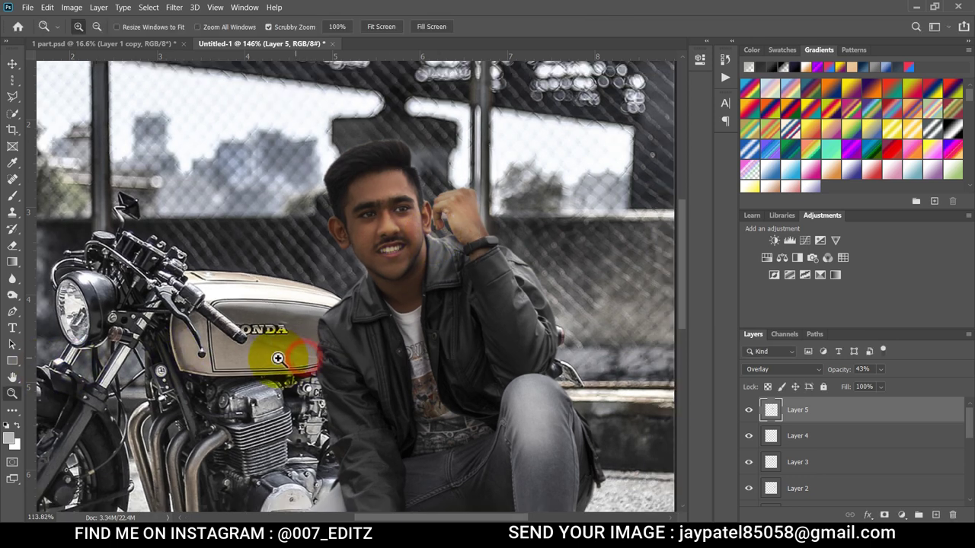
{"action": "left_click_drag", "start_coordinate": [289, 355], "coordinate": [251, 358]}
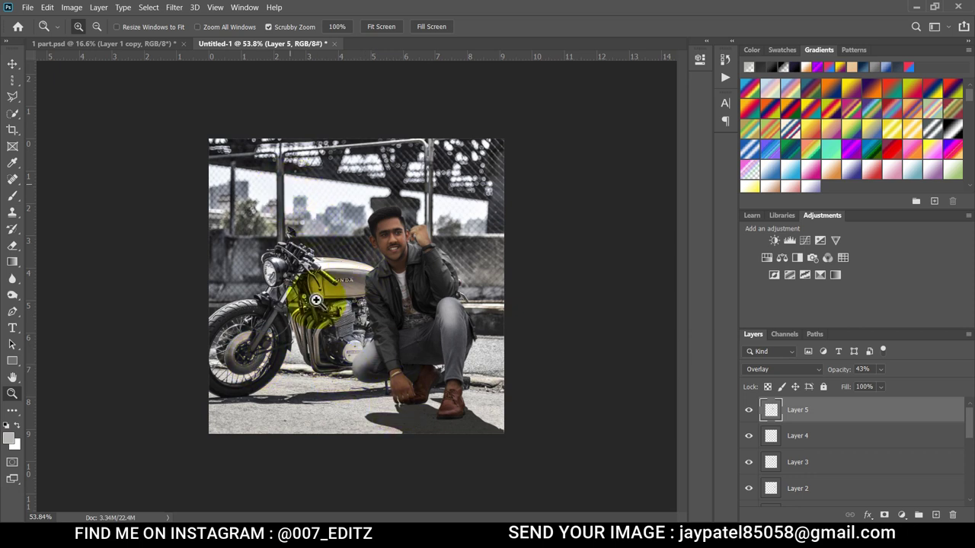
{"action": "left_click", "coordinate": [28, 8]}
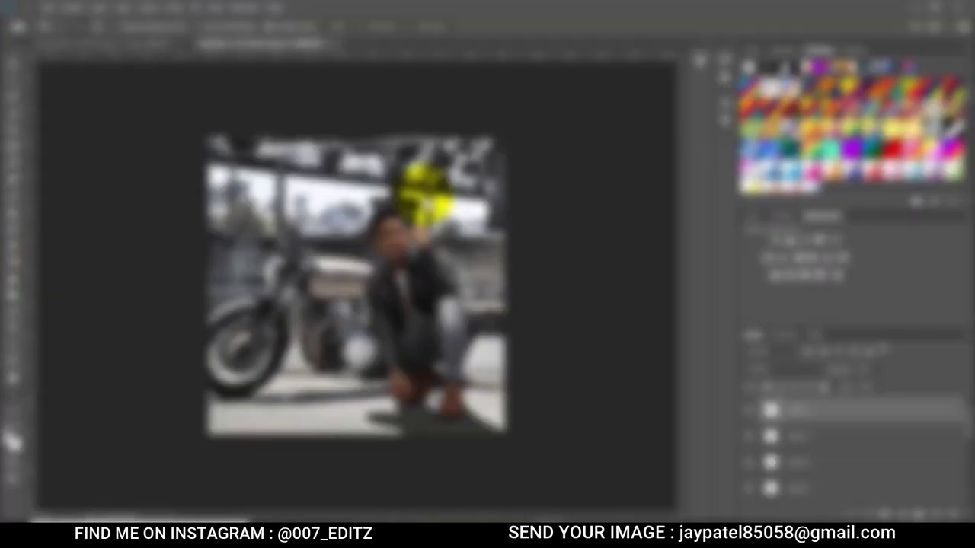
Place the smoke image and move it down to the bottom of the poster.
{"action": "left_click", "coordinate": [49, 320]}
{"action": "double_click", "coordinate": [374, 126]}
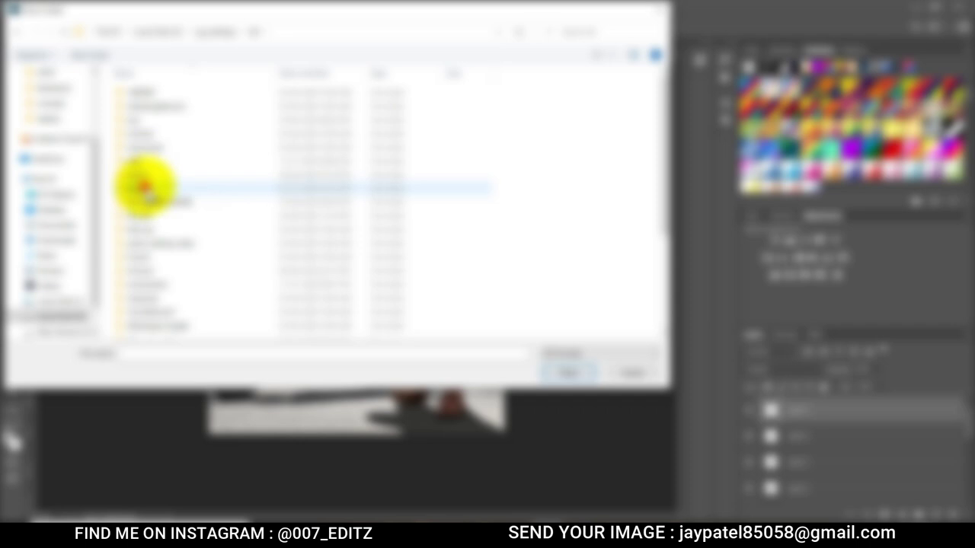
{"action": "double_click", "coordinate": [141, 185]}
{"action": "left_click", "coordinate": [566, 371]}
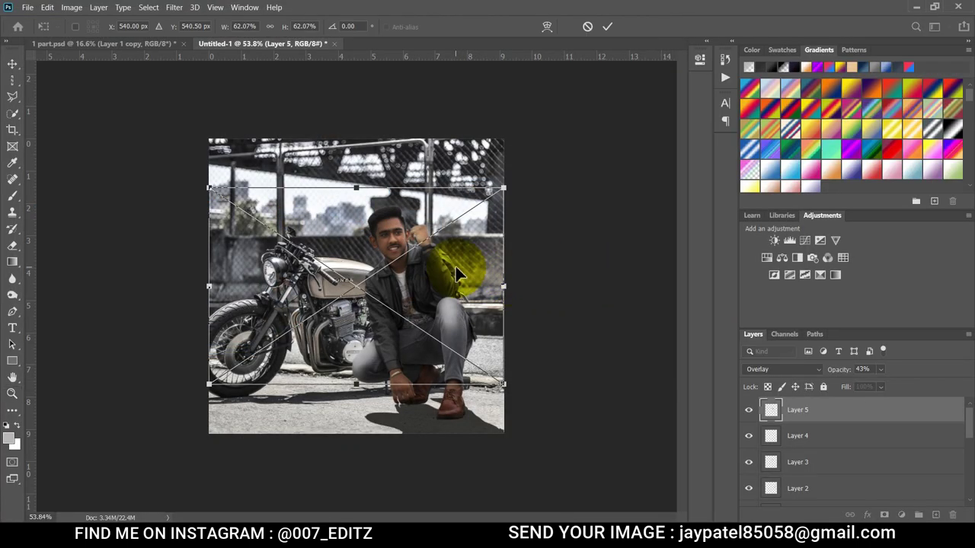
{"action": "left_click_drag", "start_coordinate": [457, 275], "coordinate": [458, 352]}
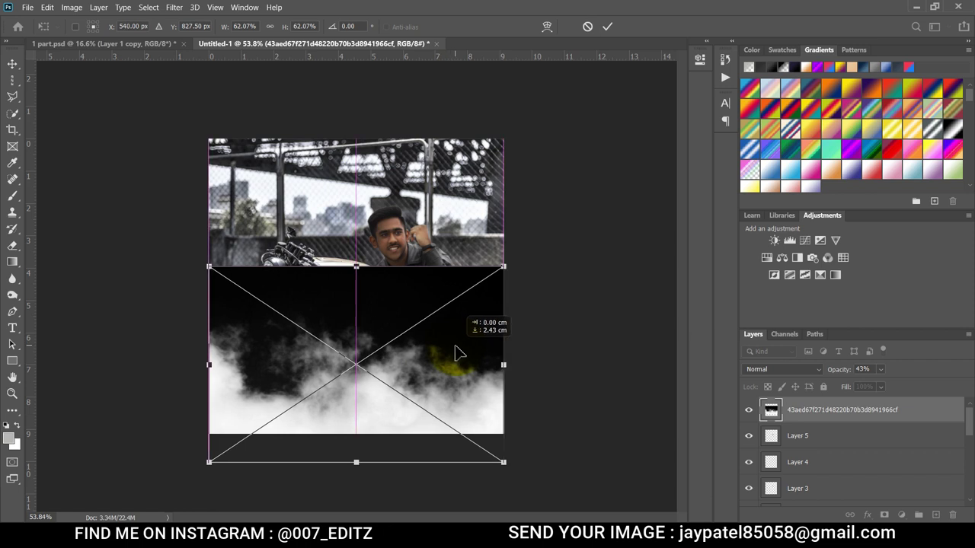
{"action": "key", "text": "Return"}
{"action": "key", "text": "z"}
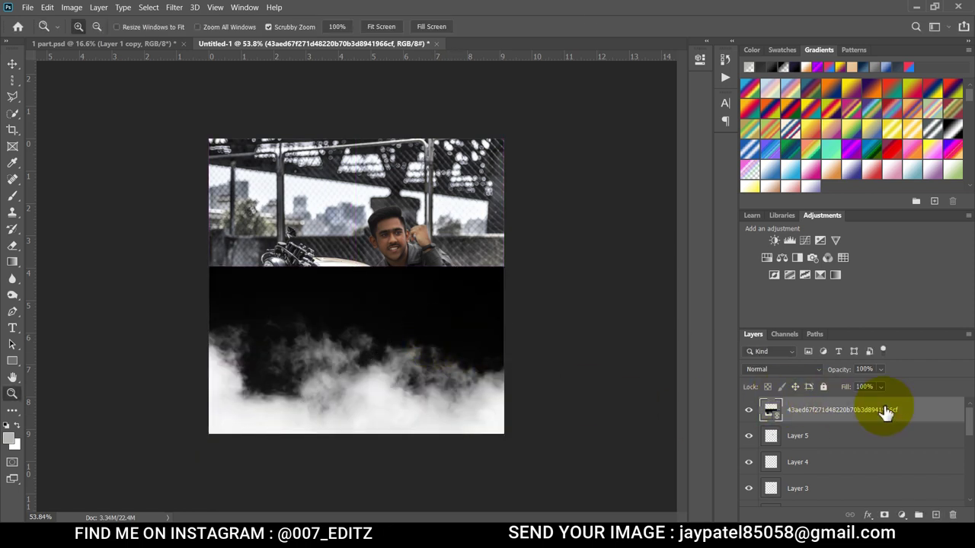
Blend the smoke as Screen, flip it horizontally, and lower it around the man's feet.
{"action": "left_click", "coordinate": [785, 368]}
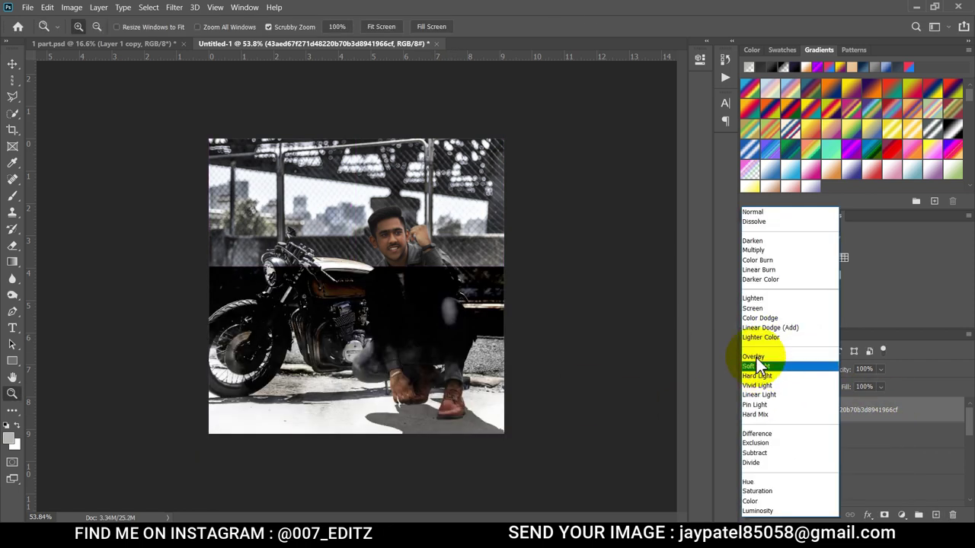
{"action": "left_click", "coordinate": [754, 309]}
{"action": "left_click", "coordinate": [11, 65]}
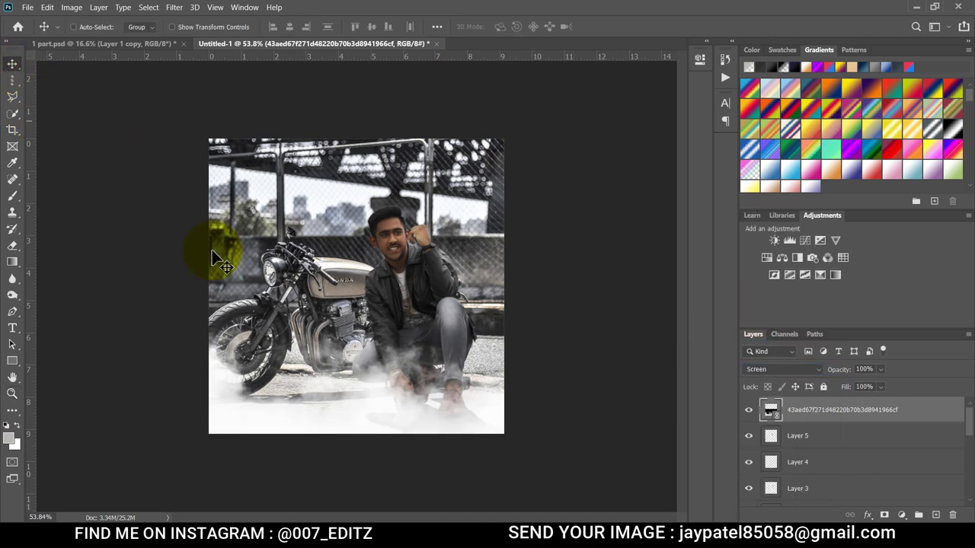
{"action": "left_click_drag", "start_coordinate": [335, 387], "coordinate": [366, 423]}
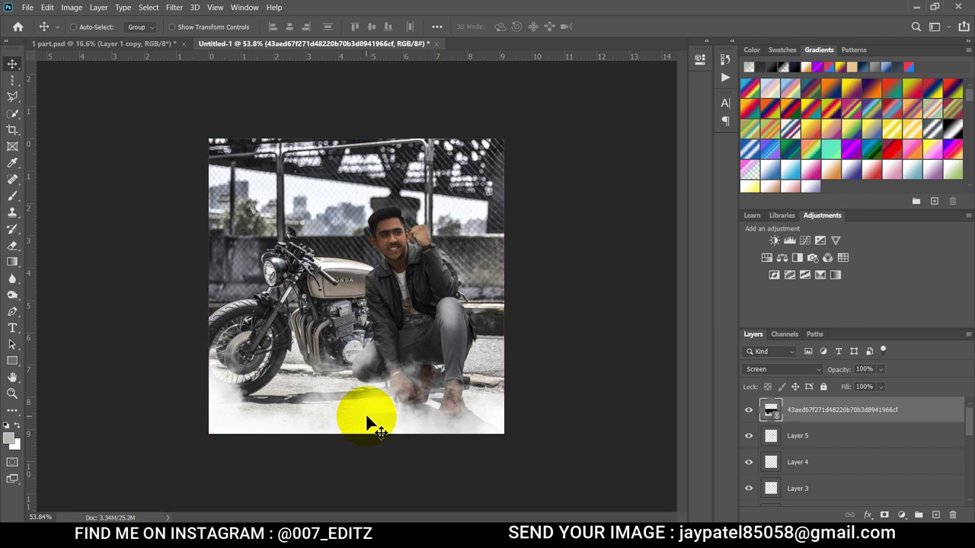
{"action": "key", "text": "ctrl+t"}
{"action": "right_click", "coordinate": [375, 412]}
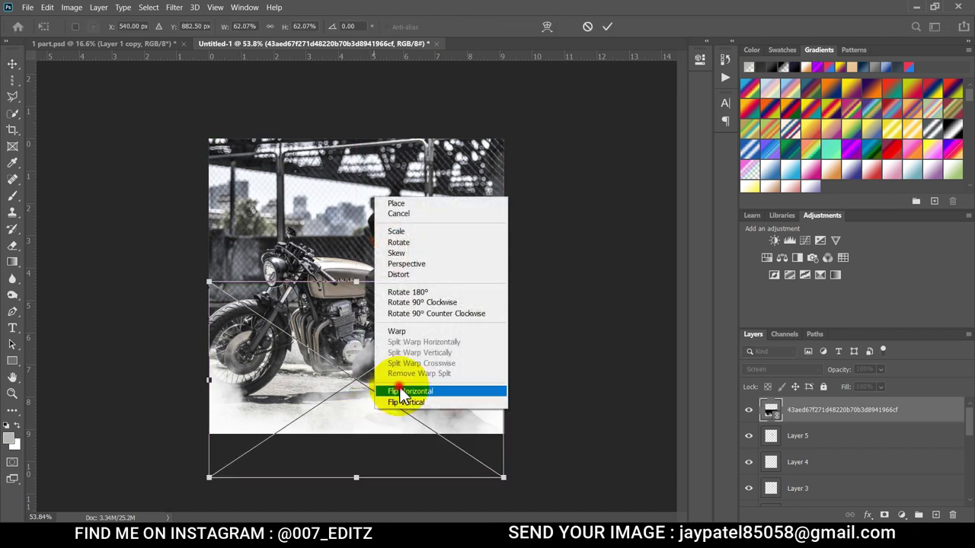
{"action": "left_click", "coordinate": [399, 385]}
{"action": "key", "text": "Return"}
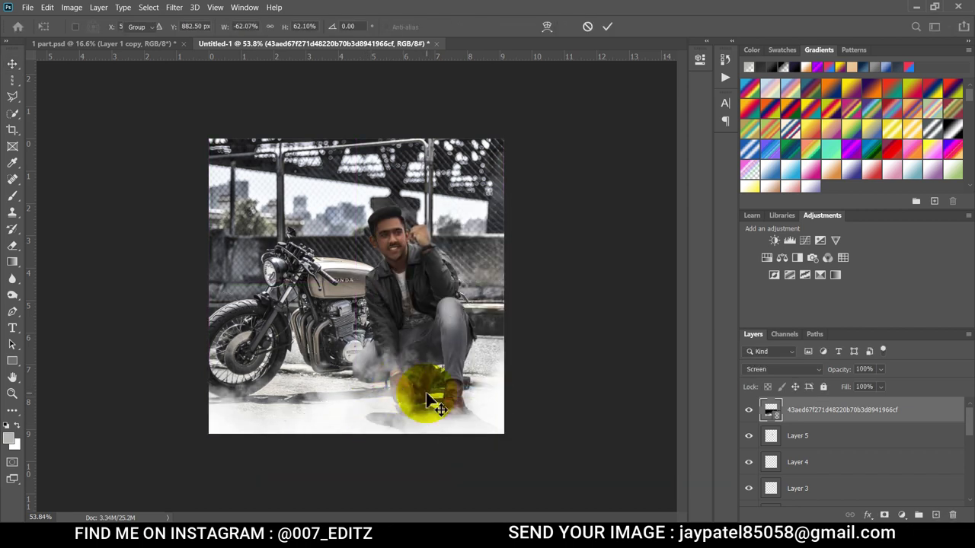
{"action": "left_click_drag", "start_coordinate": [338, 401], "coordinate": [342, 410]}
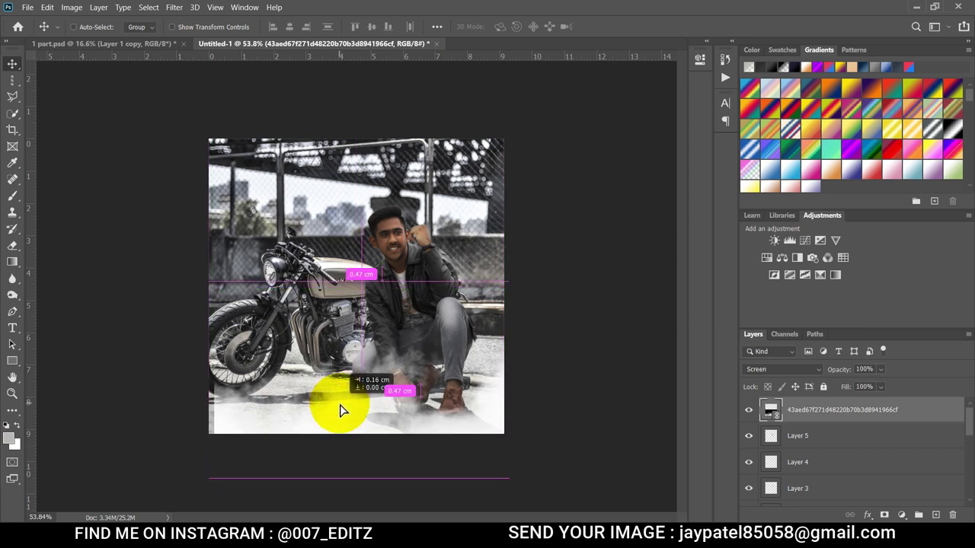
{"action": "left_click_drag", "start_coordinate": [340, 411], "coordinate": [337, 414]}
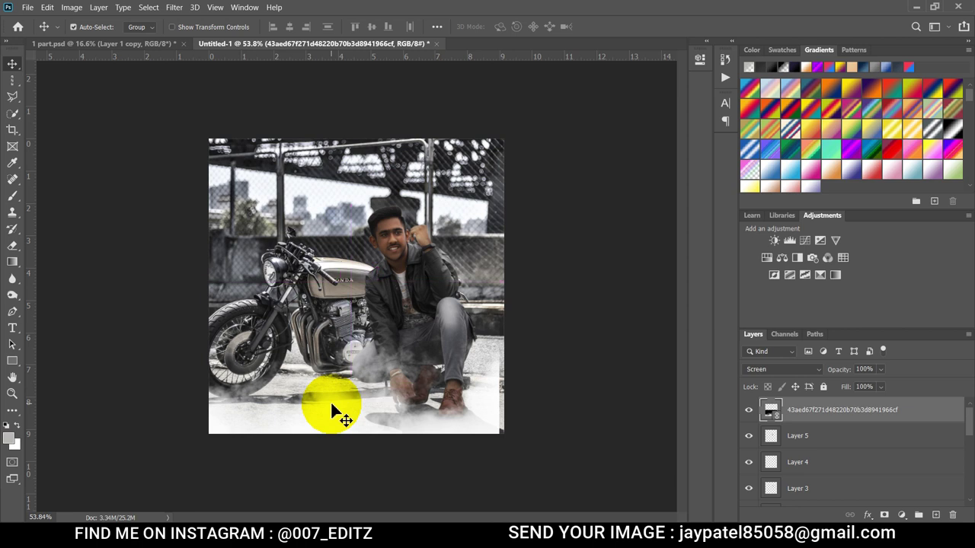
Place the linked hiclipart.com credits image, shrunk and centred near the poster bottom.
{"action": "left_click", "coordinate": [27, 8]}
{"action": "left_click", "coordinate": [57, 253]}
{"action": "left_click", "coordinate": [493, 118]}
{"action": "left_click", "coordinate": [568, 373]}
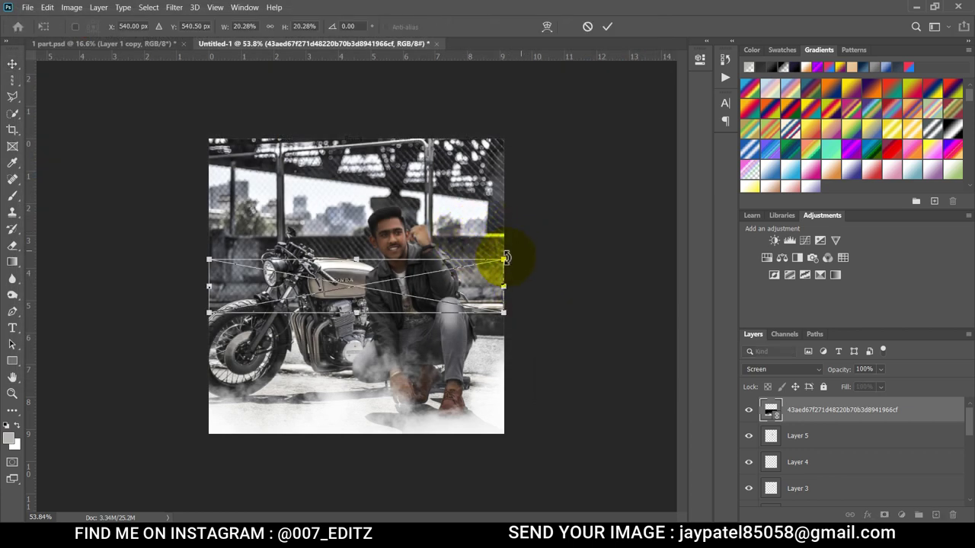
{"action": "mouse_move", "coordinate": [506, 259]}
{"action": "left_mouse_down"}
{"action": "mouse_move", "coordinate": [440, 283]}
{"action": "mouse_move", "coordinate": [438, 411]}
{"action": "left_mouse_up"}
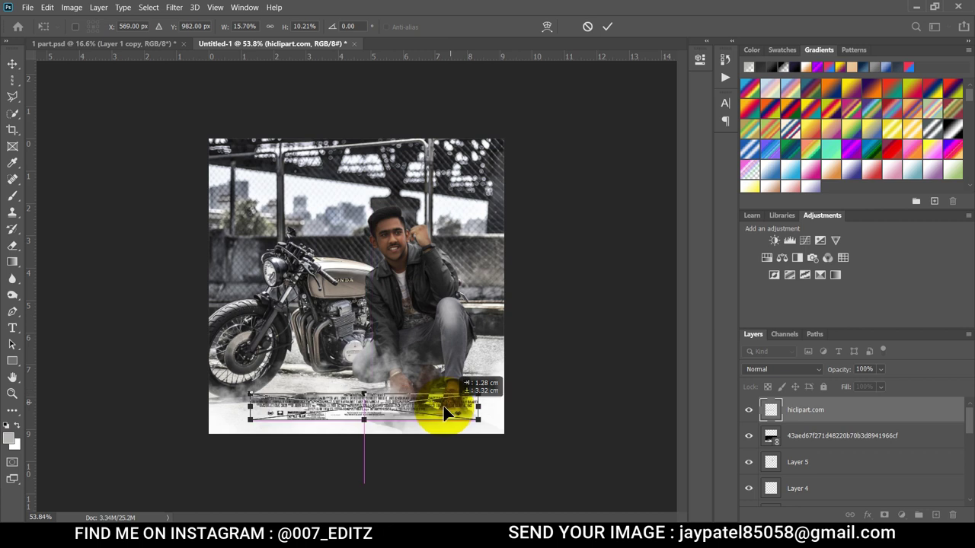
{"action": "left_click_drag", "start_coordinate": [437, 411], "coordinate": [454, 392]}
{"action": "double_click", "coordinate": [316, 397]}
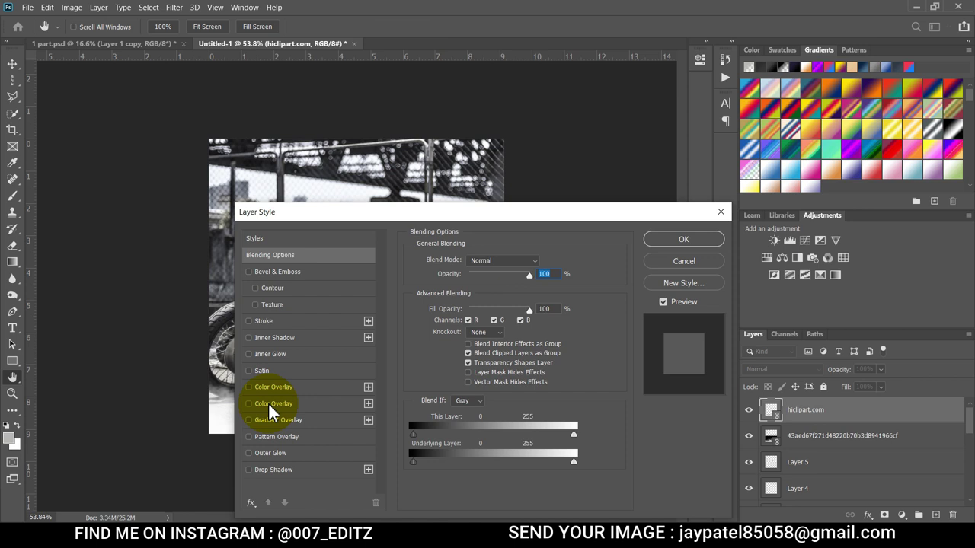
Give the credits a black Color Overlay and reposition them along the poster bottom.
{"action": "left_click", "coordinate": [270, 404]}
{"action": "left_click", "coordinate": [543, 267]}
{"action": "left_click_drag", "start_coordinate": [691, 202], "coordinate": [627, 327]}
{"action": "key", "text": "Return"}
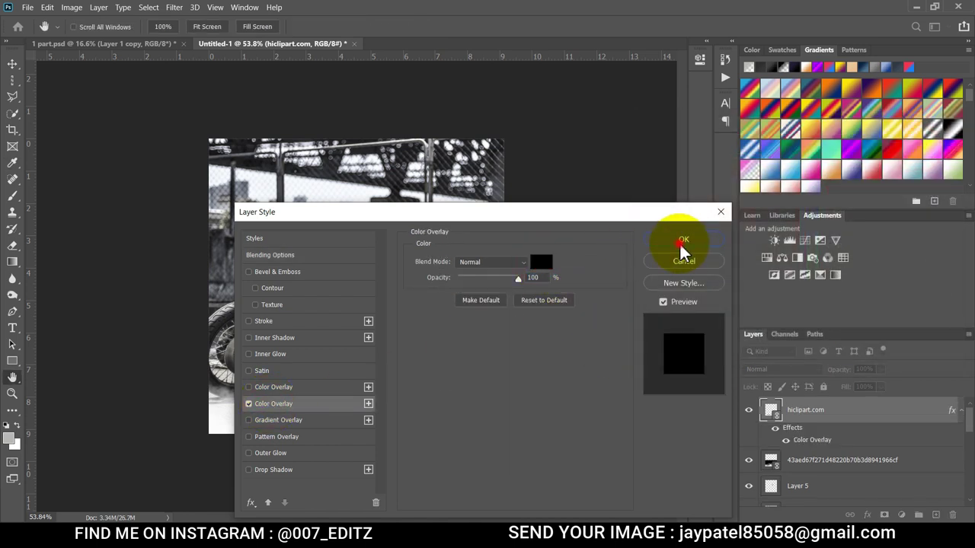
{"action": "left_click", "coordinate": [682, 236]}
{"action": "key", "text": "v"}
{"action": "left_click_drag", "start_coordinate": [352, 372], "coordinate": [373, 424]}
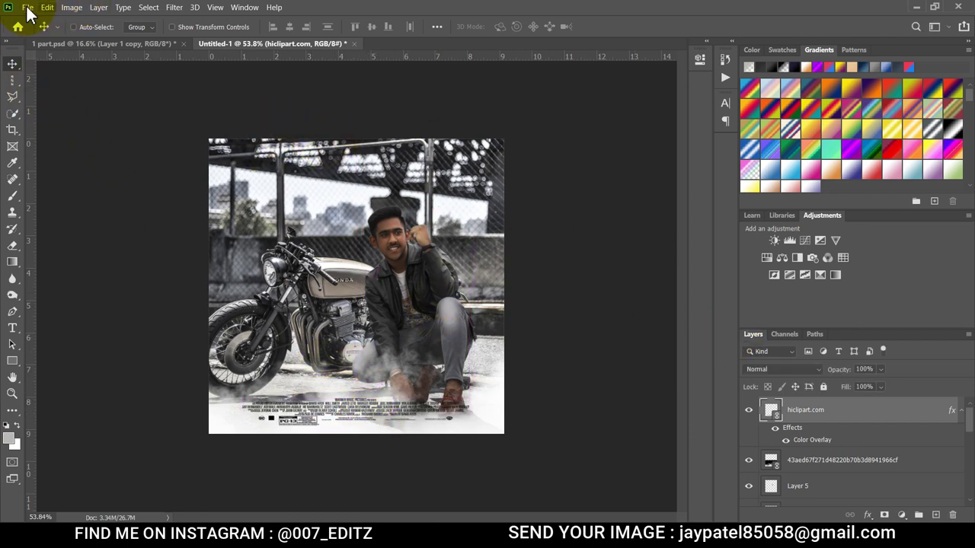
Place the linked light-leak image 24 and move it up toward the poster top.
{"action": "left_click", "coordinate": [28, 10]}
{"action": "left_click", "coordinate": [59, 259]}
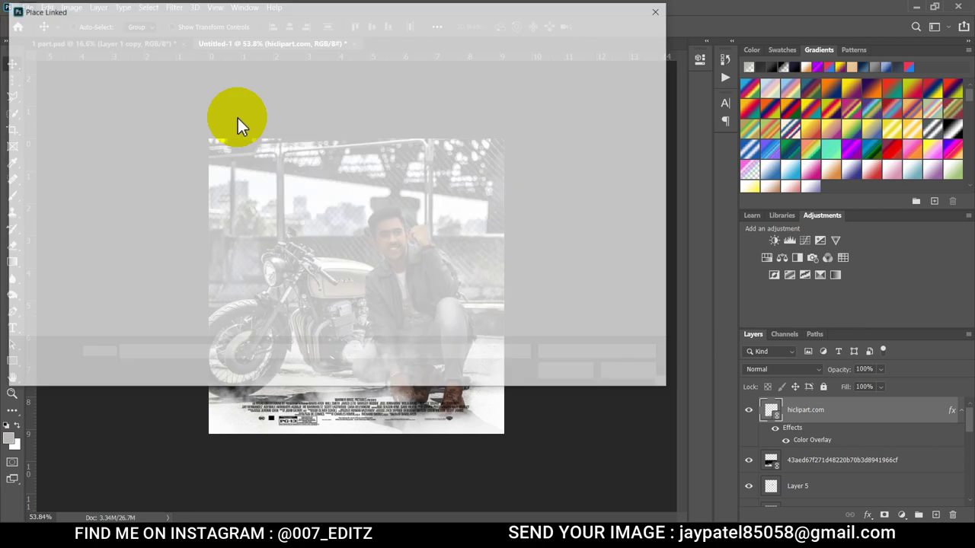
{"action": "left_click", "coordinate": [201, 120]}
{"action": "left_click", "coordinate": [565, 374]}
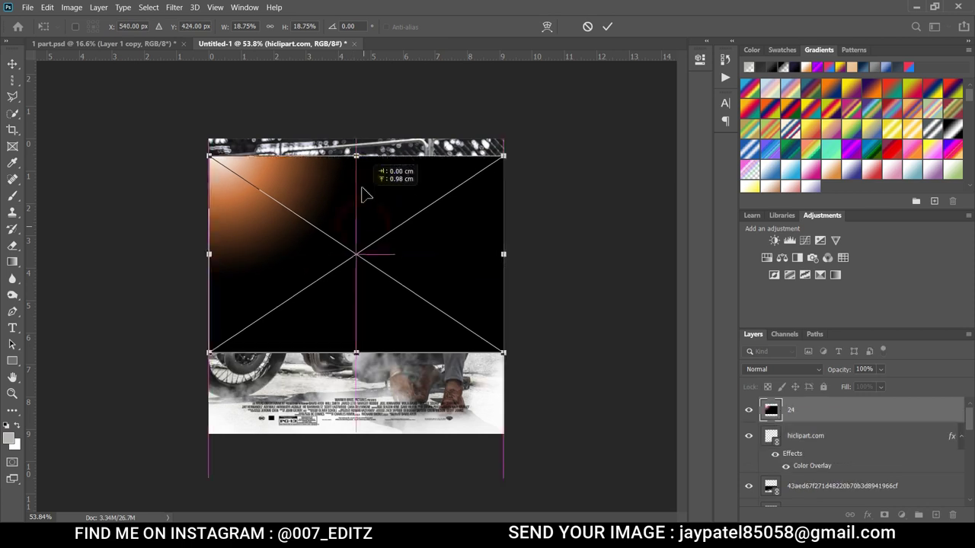
{"action": "left_click_drag", "start_coordinate": [364, 231], "coordinate": [364, 183]}
{"action": "left_click", "coordinate": [579, 317]}
Set layer 24's blend mode to Screen and zoom in on the poster.
{"action": "left_click", "coordinate": [810, 368]}
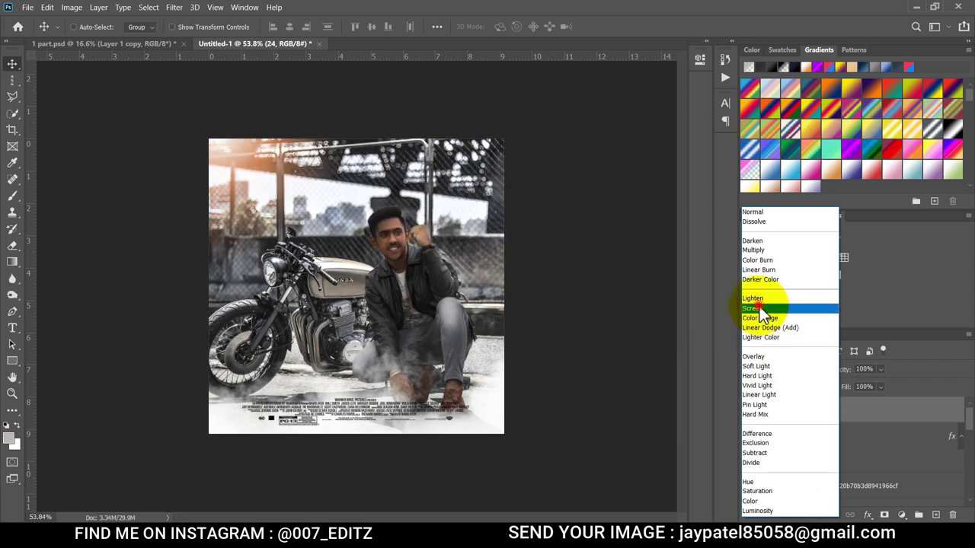
{"action": "left_click", "coordinate": [760, 308]}
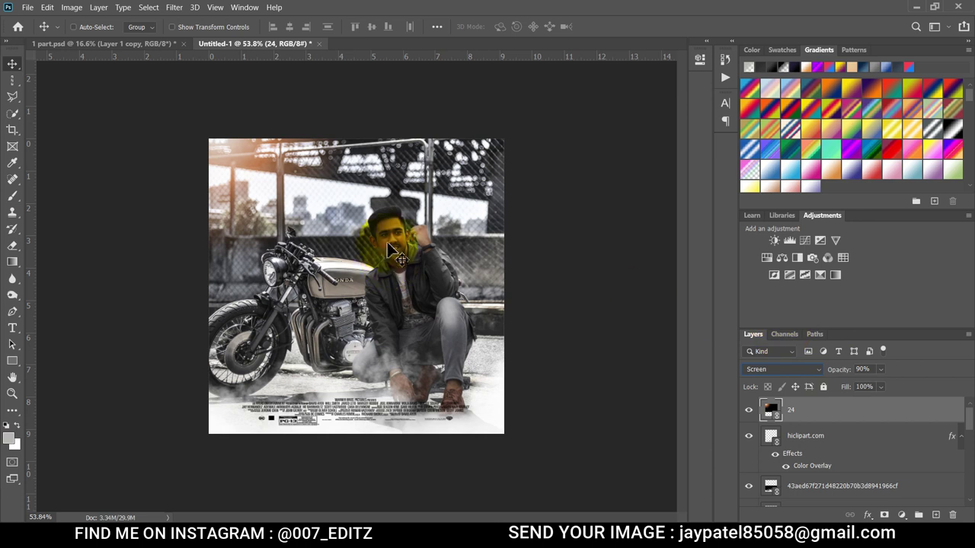
{"action": "left_click", "coordinate": [12, 393]}
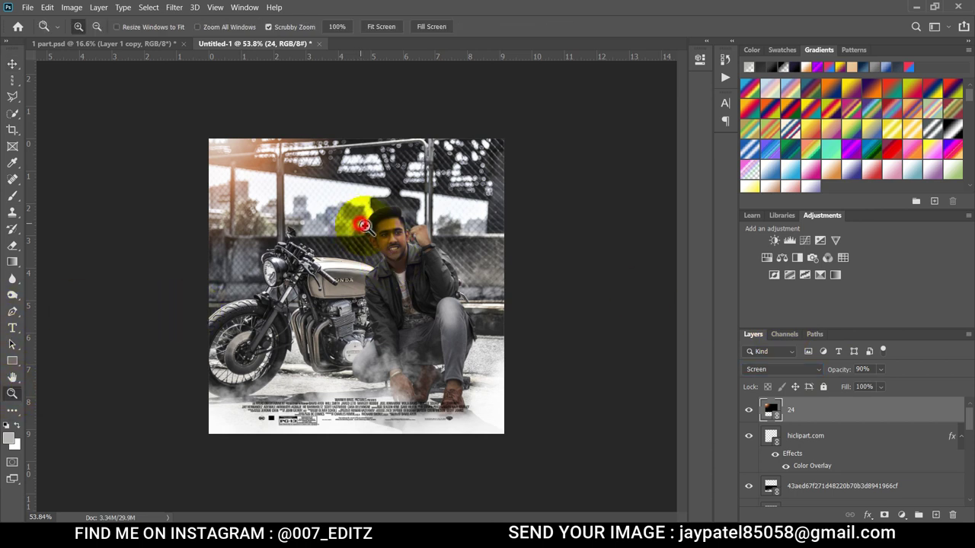
{"action": "left_click_drag", "start_coordinate": [355, 214], "coordinate": [400, 282]}
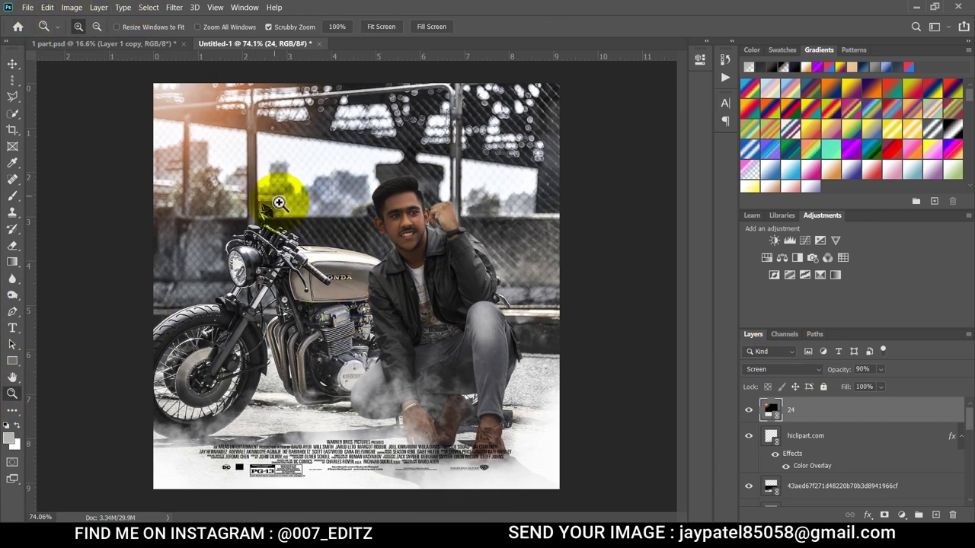
{"action": "left_click", "coordinate": [27, 8]}
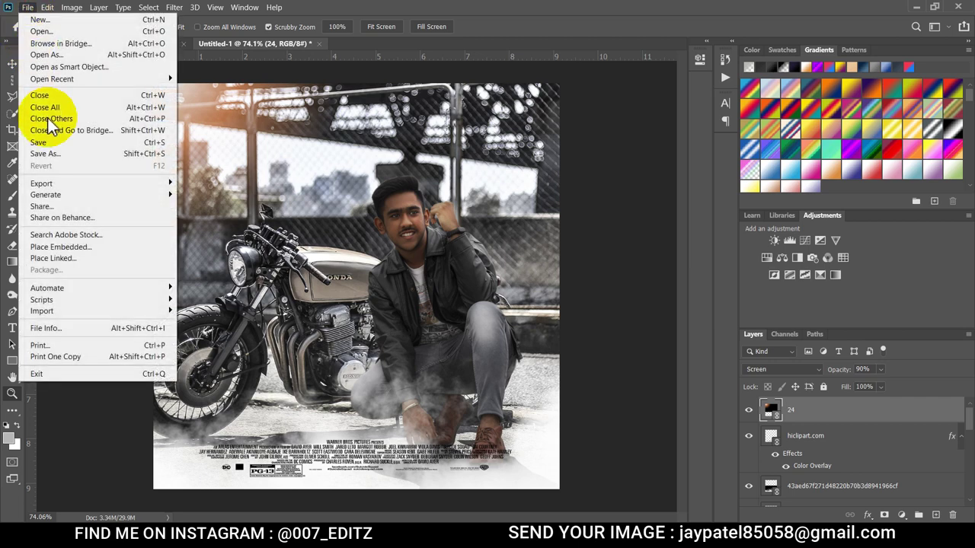
Place the linked BIKE photo and enlarge it across the poster.
{"action": "left_click", "coordinate": [61, 258]}
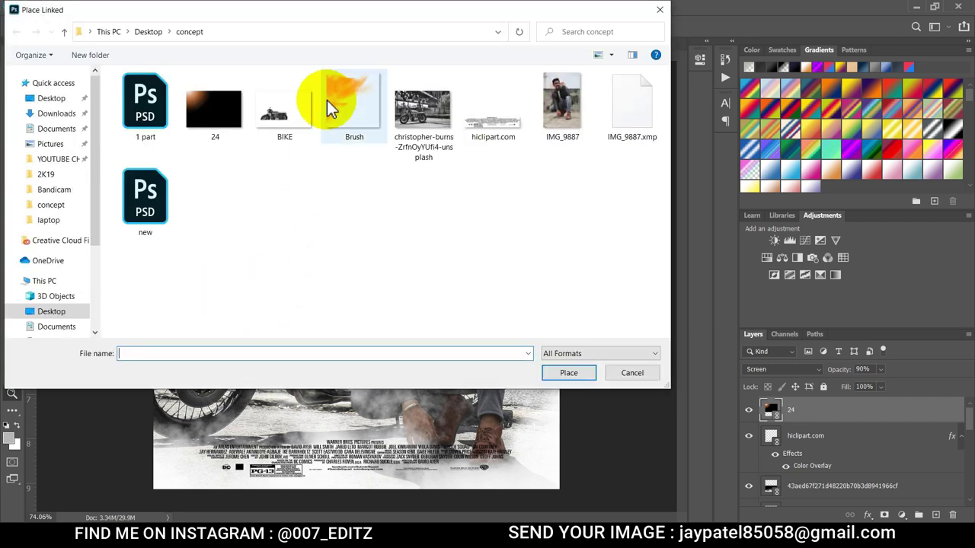
{"action": "left_click", "coordinate": [284, 107]}
{"action": "left_click", "coordinate": [563, 371]}
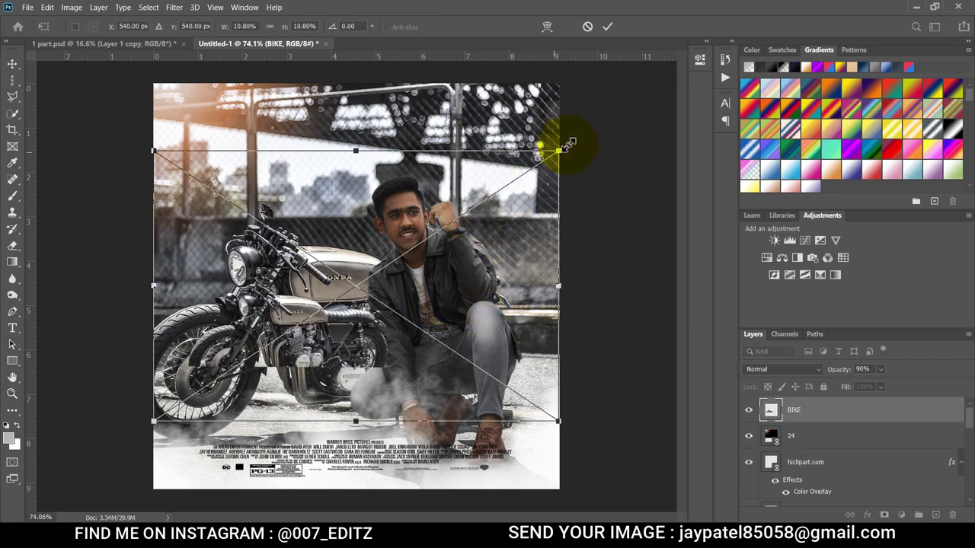
{"action": "left_click_drag", "start_coordinate": [558, 150], "coordinate": [663, 66]}
{"action": "left_click_drag", "start_coordinate": [272, 283], "coordinate": [271, 255]}
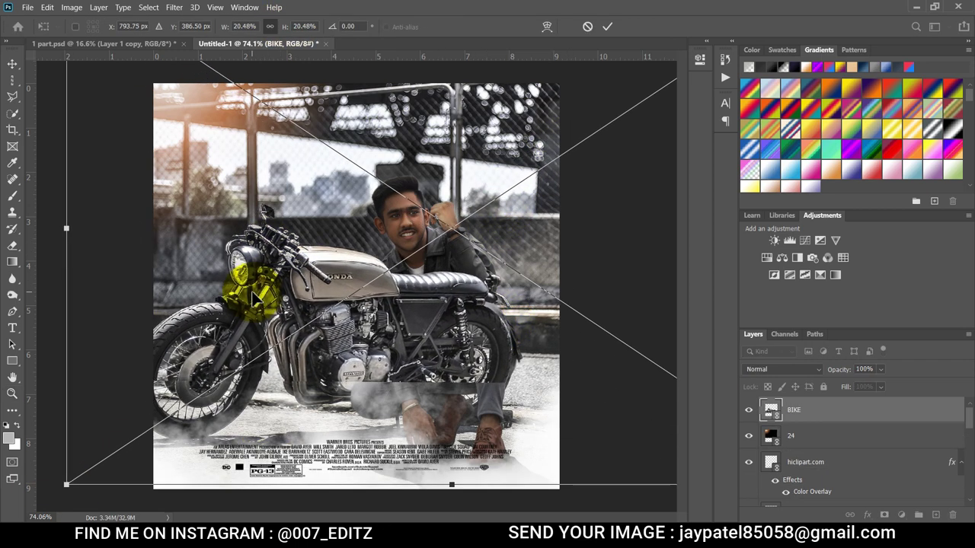
{"action": "key", "text": "Return"}
Move the BIKE layer down the stack to sit beneath Layer 1 copy 2.
{"action": "key", "text": "z"}
{"action": "left_click_drag", "start_coordinate": [326, 218], "coordinate": [335, 218]}
{"action": "left_click", "coordinate": [861, 410]}
{"action": "left_click_drag", "start_coordinate": [860, 409], "coordinate": [854, 505]}
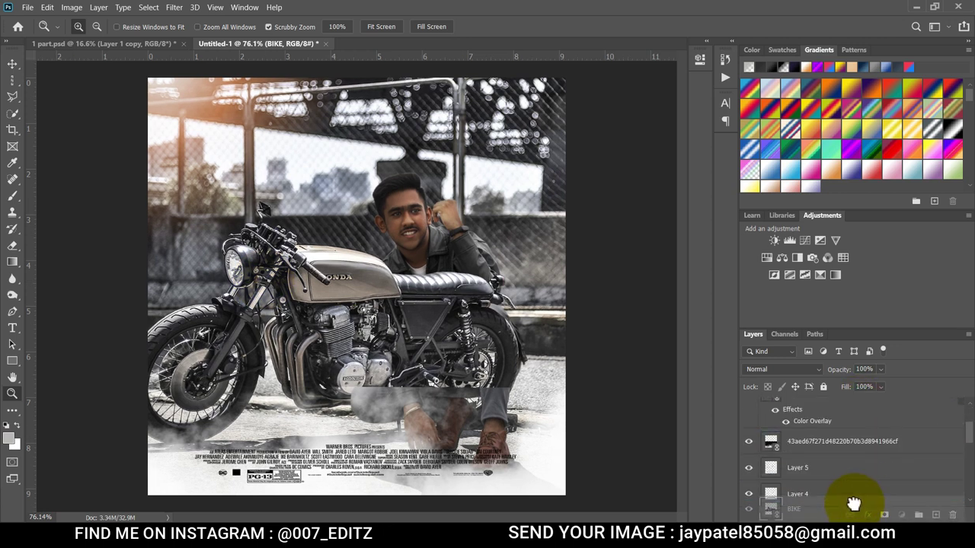
{"action": "mouse_move", "coordinate": [851, 507]}
{"action": "left_mouse_down"}
{"action": "mouse_move", "coordinate": [838, 515]}
{"action": "mouse_move", "coordinate": [809, 505]}
{"action": "left_mouse_up"}
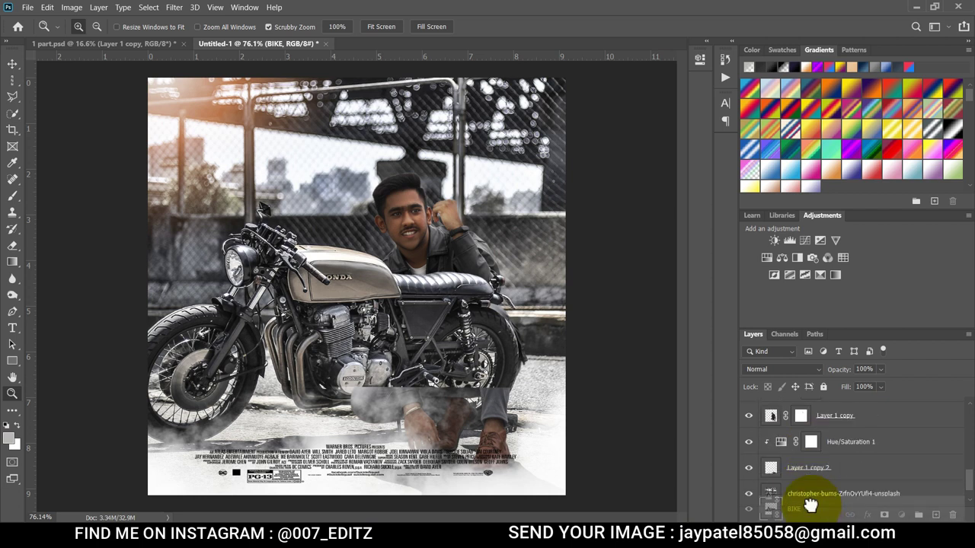
{"action": "left_click_drag", "start_coordinate": [810, 508], "coordinate": [819, 467]}
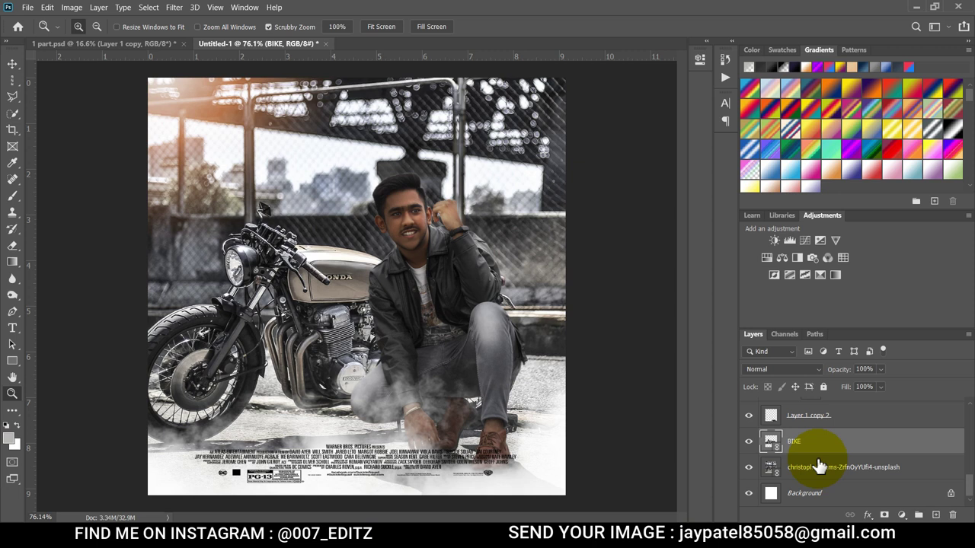
Create a 007 text layer left of the man and select all its text.
{"action": "scroll", "coordinate": [819, 467], "scroll_direction": "up", "scroll_amount": 5}
{"action": "key", "text": "t"}
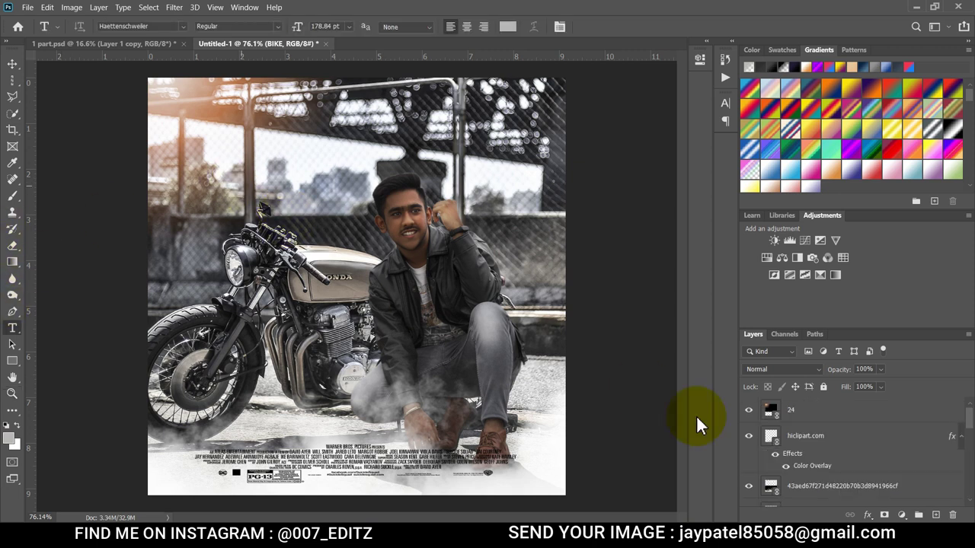
{"action": "scroll", "coordinate": [835, 465], "scroll_direction": "down", "scroll_amount": 2}
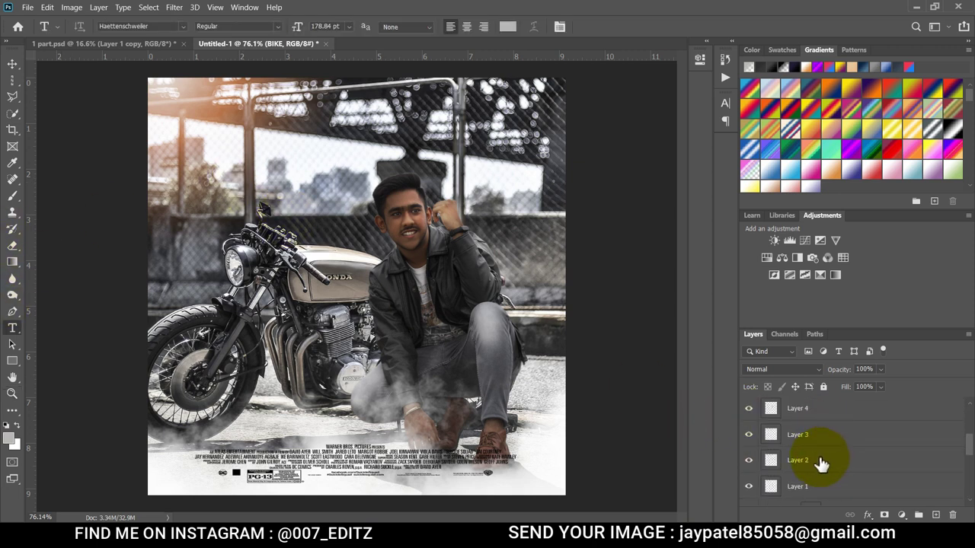
{"action": "scroll", "coordinate": [821, 465], "scroll_direction": "down", "scroll_amount": 3}
{"action": "scroll", "coordinate": [821, 457], "scroll_direction": "up", "scroll_amount": 1}
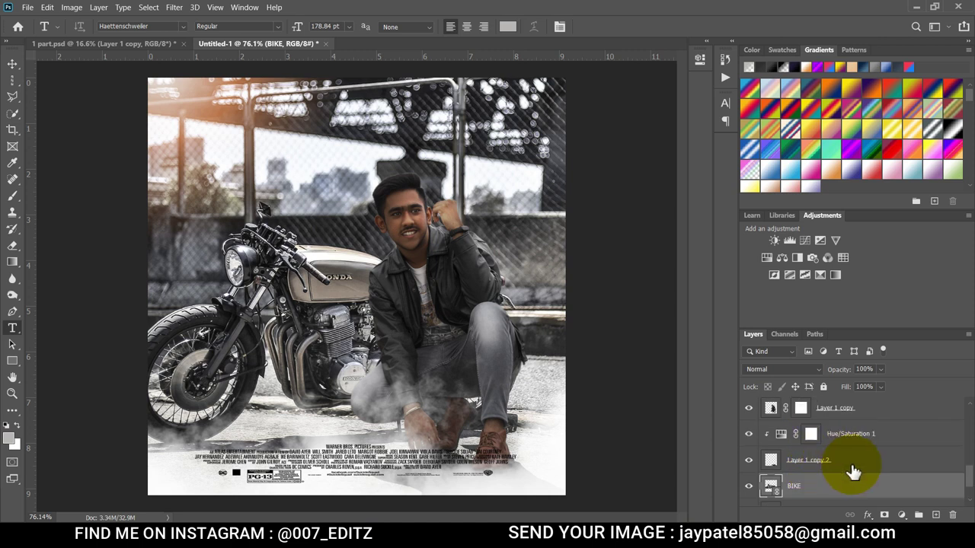
{"action": "scroll", "coordinate": [858, 482], "scroll_direction": "down", "scroll_amount": 1}
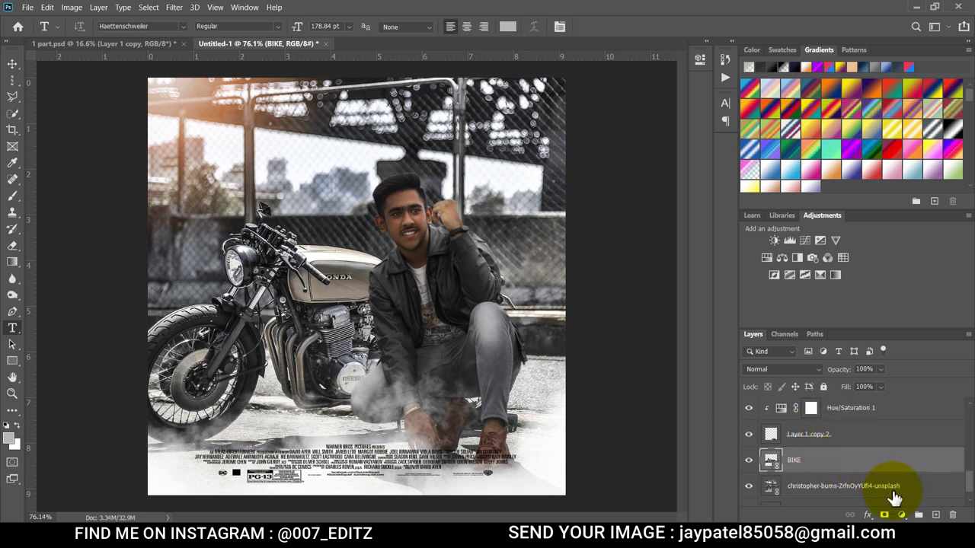
{"action": "left_click", "coordinate": [896, 492]}
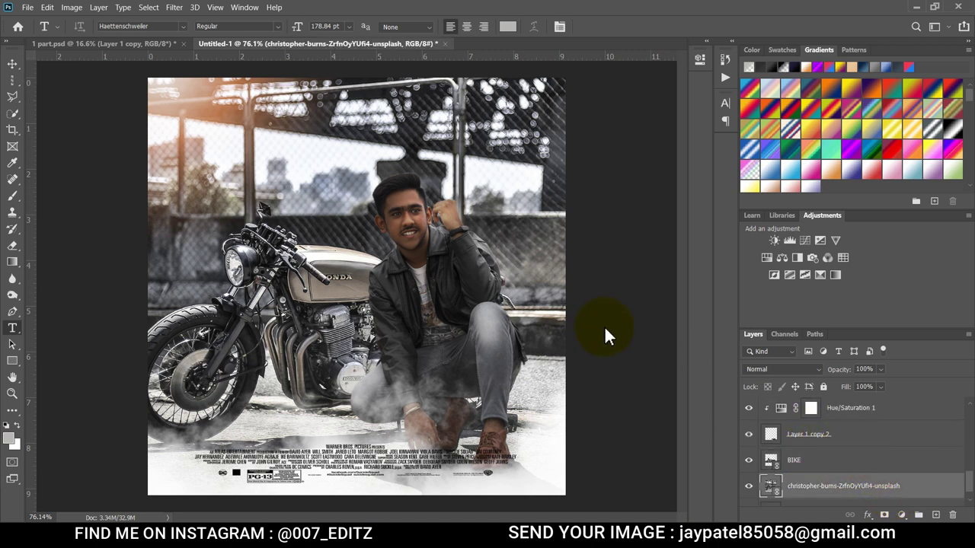
{"action": "left_click", "coordinate": [263, 182]}
{"action": "key", "text": "BackSpace"}
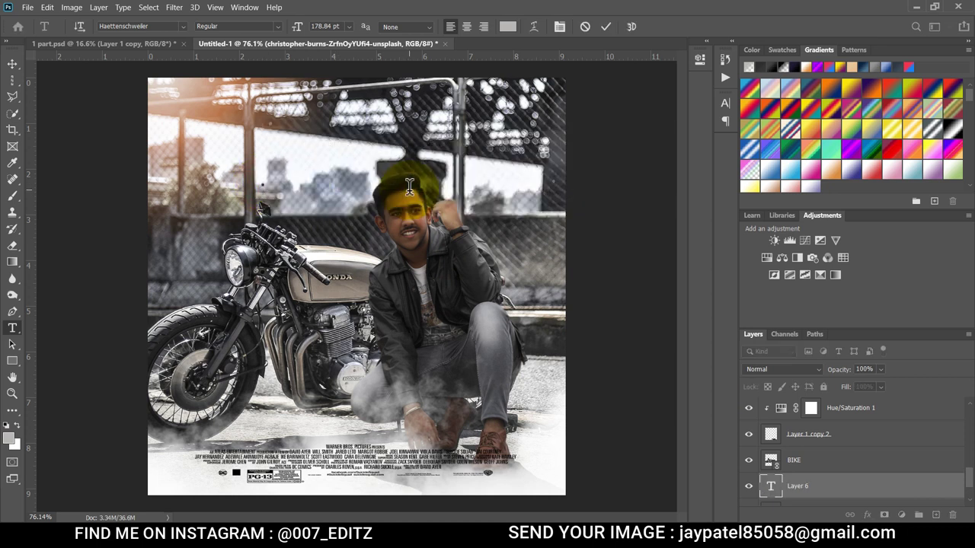
{"action": "type", "text": "007"}
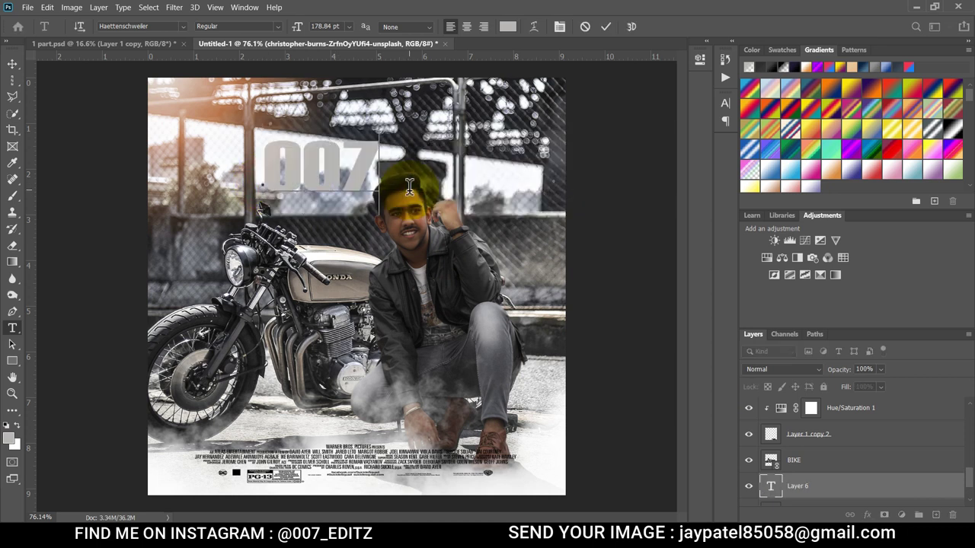
{"action": "key", "text": "ctrl+a"}
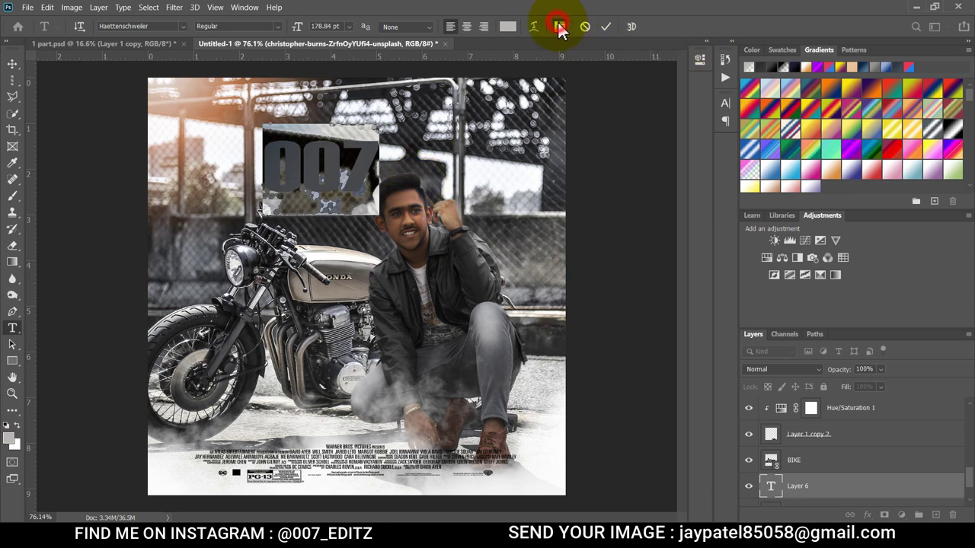
Colour the 007 text red using the Character panel's Color Picker.
{"action": "left_click", "coordinate": [560, 29]}
{"action": "left_click", "coordinate": [688, 165]}
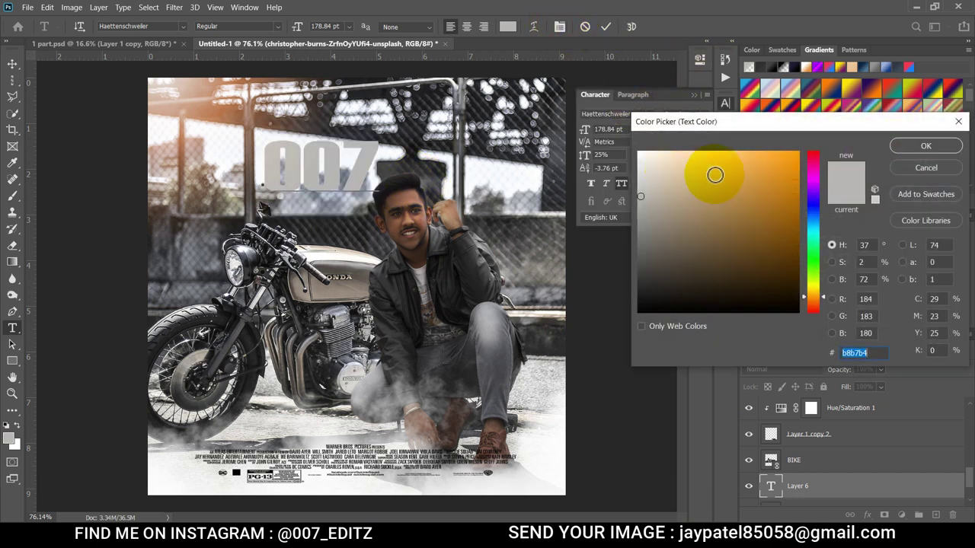
{"action": "left_click_drag", "start_coordinate": [814, 183], "coordinate": [808, 144]}
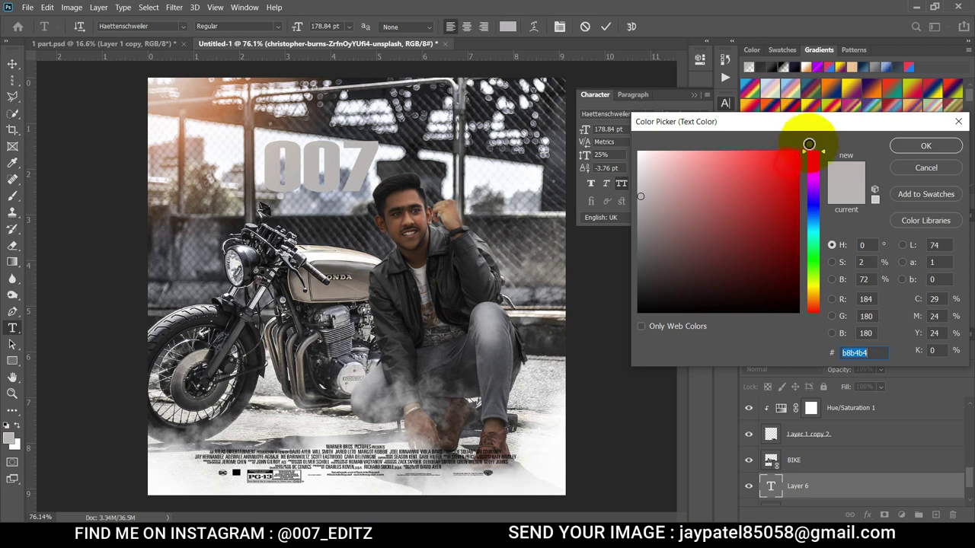
{"action": "left_click", "coordinate": [799, 152]}
{"action": "left_click", "coordinate": [914, 148]}
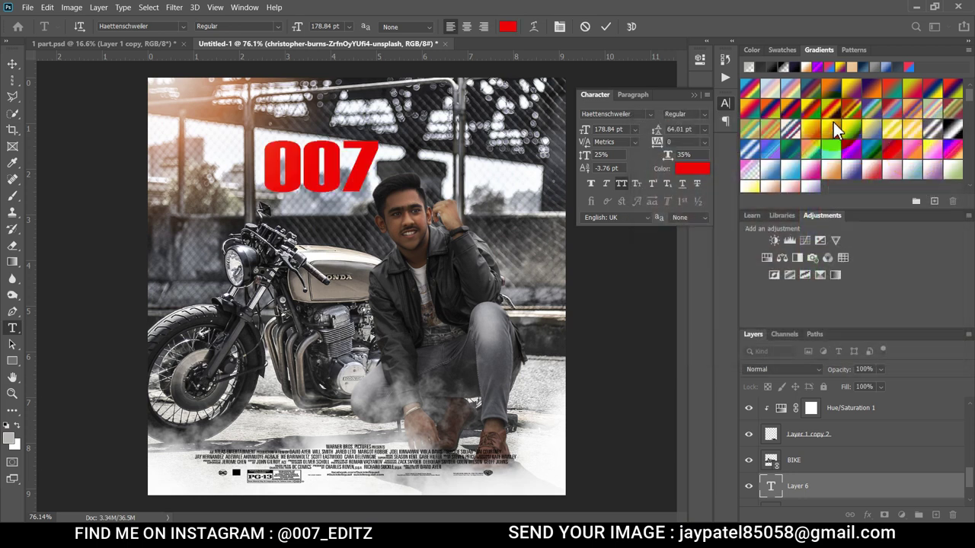
{"action": "left_click", "coordinate": [693, 93]}
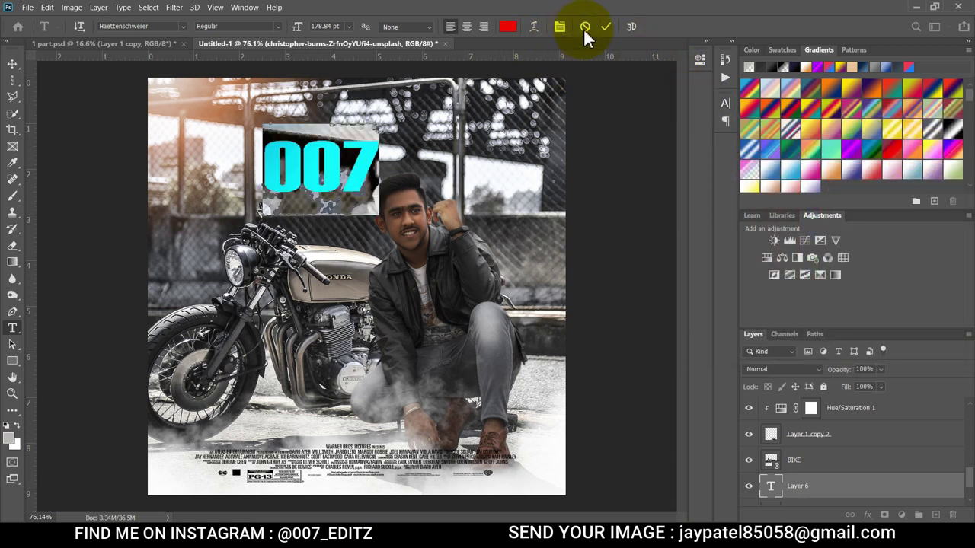
Enlarge the 007 font to about 397 pt, move it lower, and commit the text.
{"action": "left_click", "coordinate": [560, 27]}
{"action": "mouse_move", "coordinate": [587, 131]}
{"action": "left_mouse_down"}
{"action": "mouse_move", "coordinate": [659, 135]}
{"action": "mouse_move", "coordinate": [708, 122]}
{"action": "left_mouse_up"}
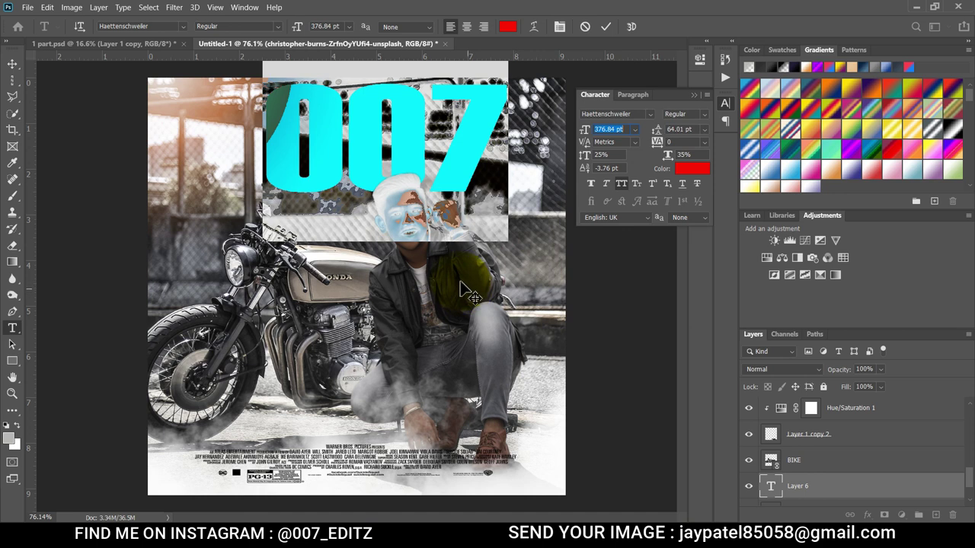
{"action": "left_click_drag", "start_coordinate": [451, 308], "coordinate": [458, 355]}
{"action": "left_click_drag", "start_coordinate": [585, 134], "coordinate": [615, 127]}
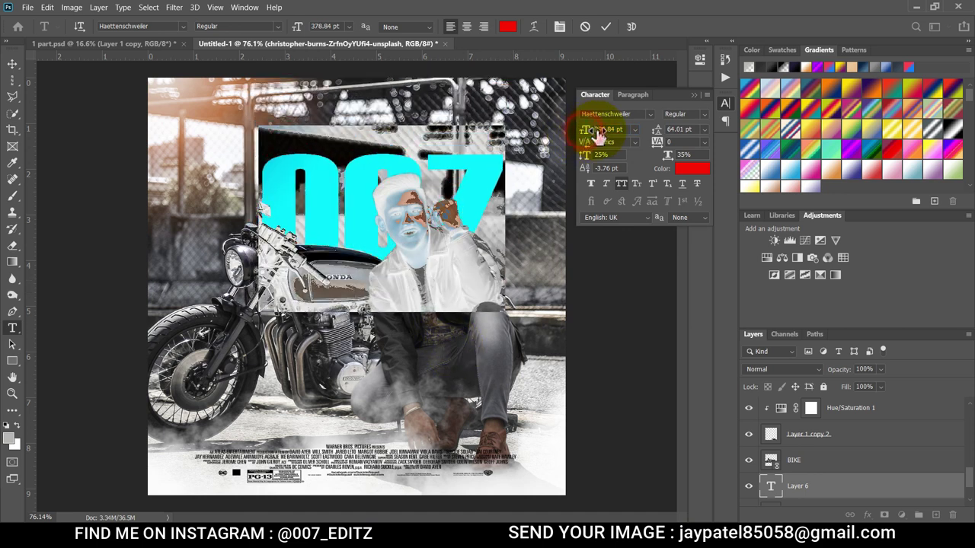
{"action": "left_click", "coordinate": [694, 95]}
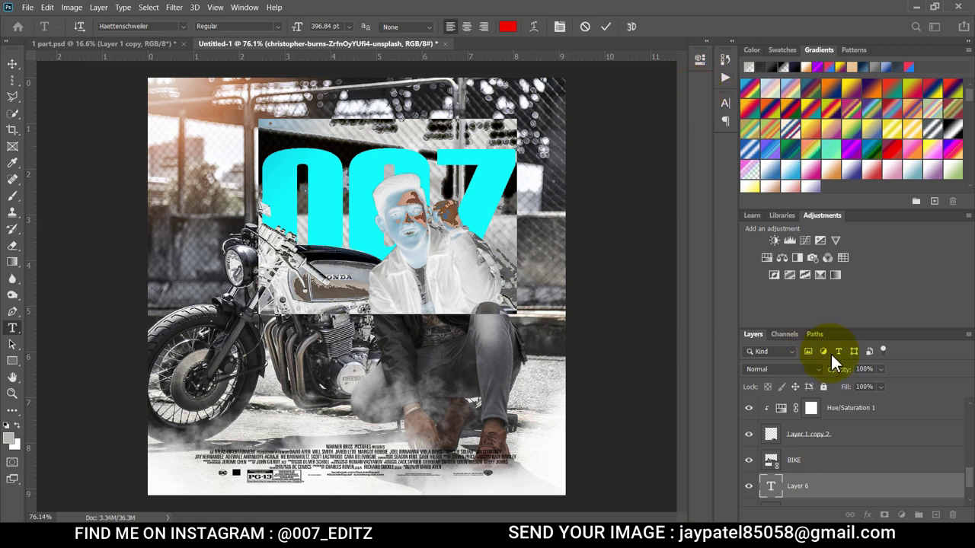
{"action": "left_click", "coordinate": [874, 477]}
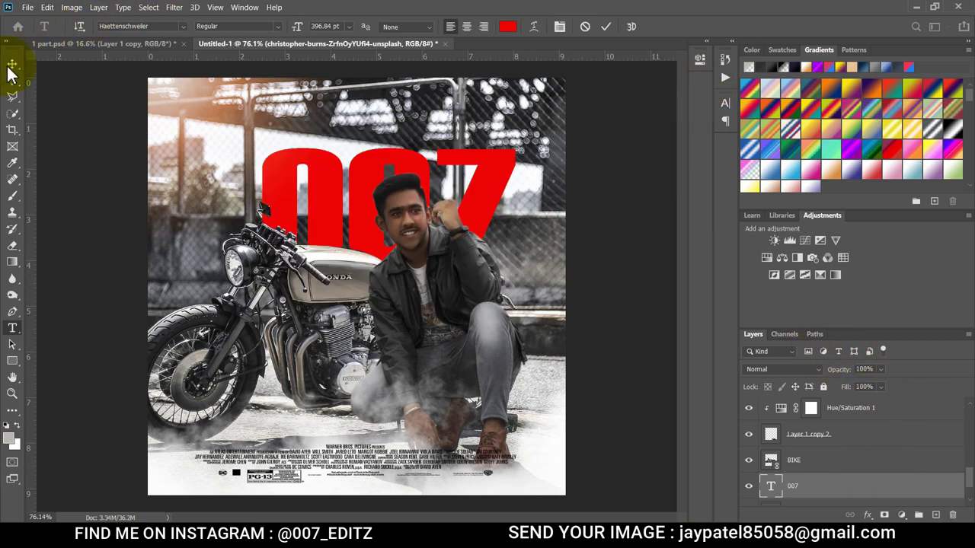
Shift the 007 title up-left, scale it to about 137%, and fade it to 63% opacity.
{"action": "left_click", "coordinate": [11, 65]}
{"action": "left_click_drag", "start_coordinate": [402, 197], "coordinate": [371, 185]}
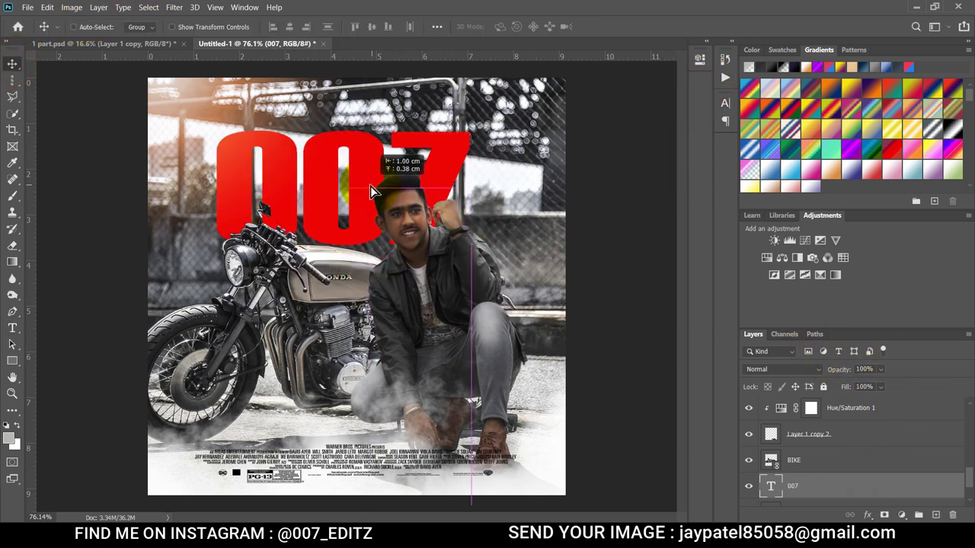
{"action": "key", "text": "ctrl+t"}
{"action": "left_click_drag", "start_coordinate": [464, 246], "coordinate": [543, 278]}
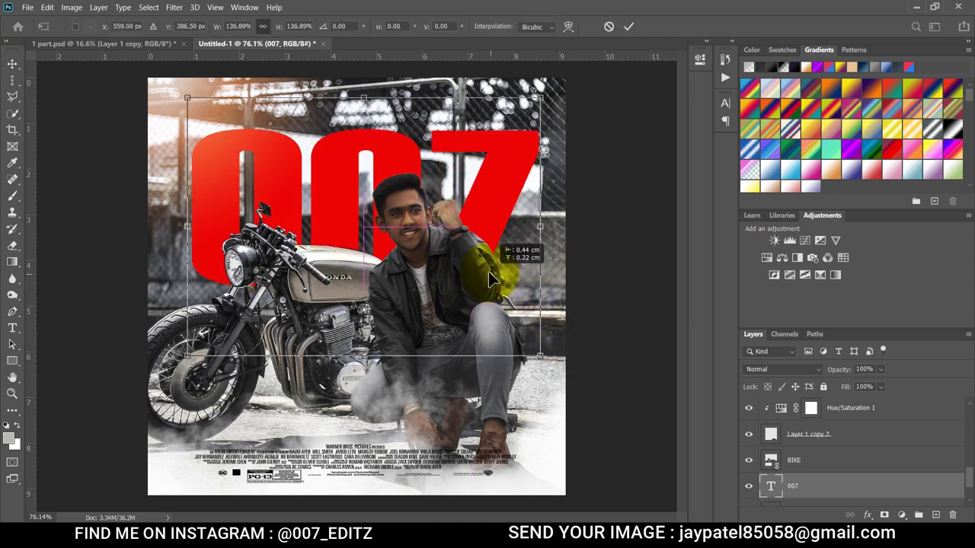
{"action": "key", "text": "Return"}
{"action": "left_click_drag", "start_coordinate": [836, 375], "coordinate": [818, 374]}
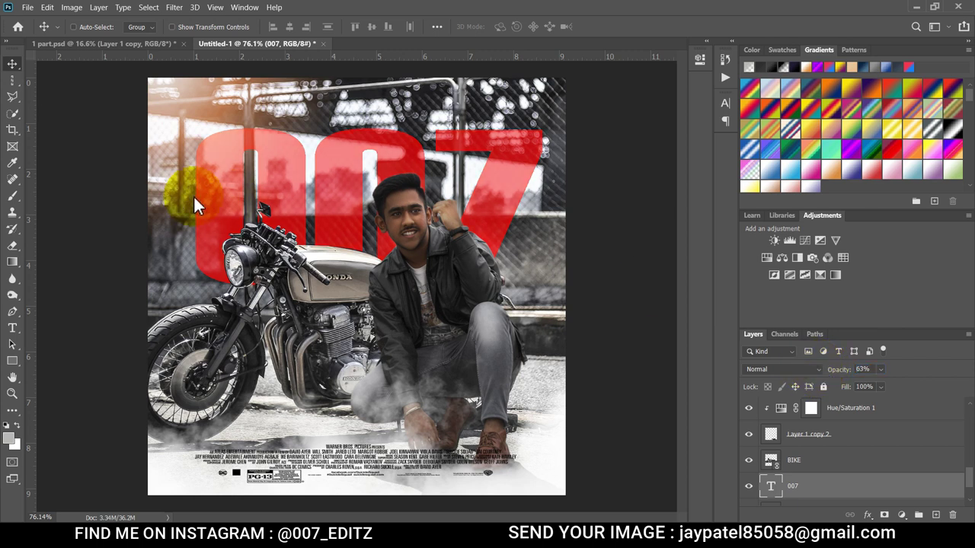
{"action": "left_click", "coordinate": [15, 394]}
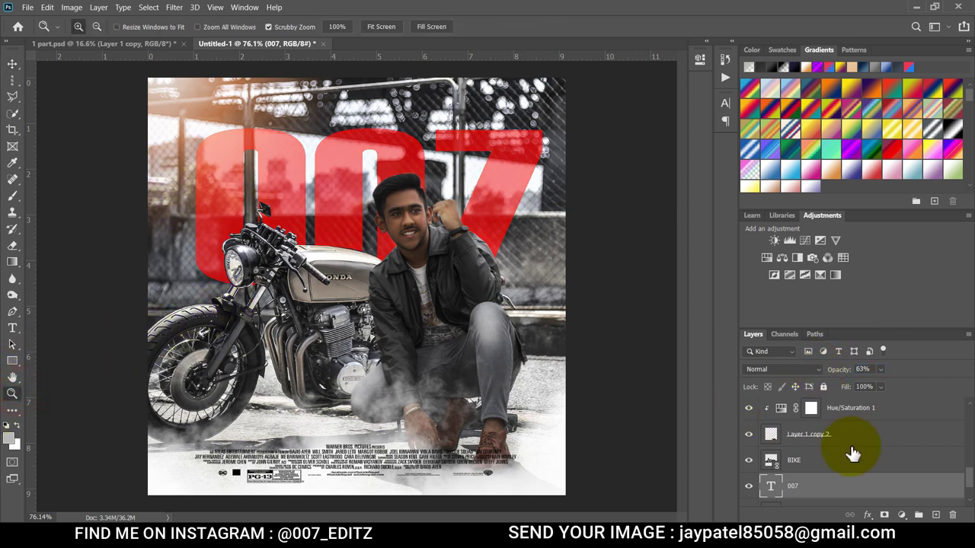
{"action": "scroll", "coordinate": [846, 457], "scroll_direction": "down", "scroll_amount": 1}
{"action": "scroll", "coordinate": [830, 457], "scroll_direction": "down", "scroll_amount": 1}
{"action": "scroll", "coordinate": [834, 469], "scroll_direction": "down", "scroll_amount": 1}
Add a new empty layer and move it above the BIKE layer, zoomed in on the headlight.
{"action": "left_click", "coordinate": [832, 470]}
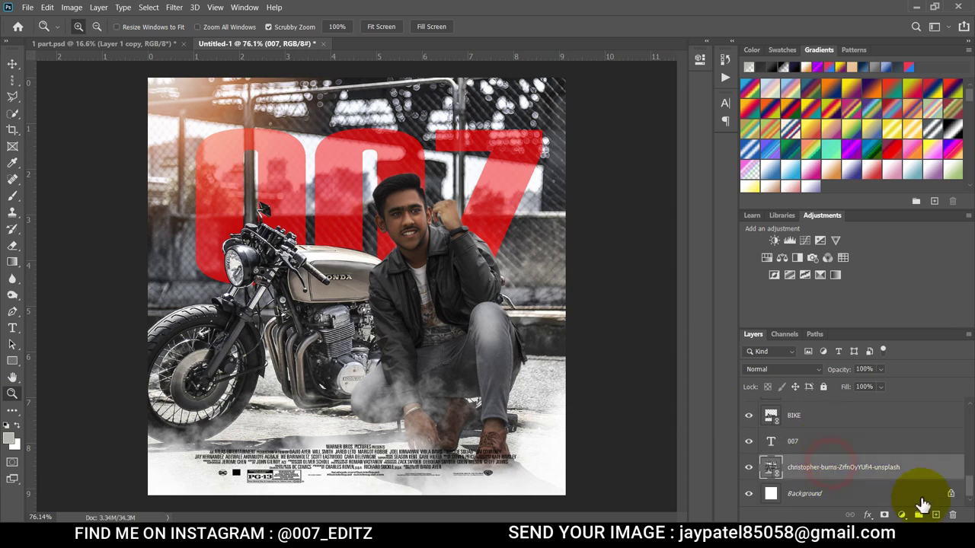
{"action": "left_click", "coordinate": [936, 515]}
{"action": "left_click_drag", "start_coordinate": [237, 264], "coordinate": [305, 264]}
{"action": "key", "text": "b"}
{"action": "left_click_drag", "start_coordinate": [838, 470], "coordinate": [838, 407]}
Paint yellow over the headlight, blend the layer in Divide mode, and toggle it to compare.
{"action": "left_click_drag", "start_coordinate": [219, 244], "coordinate": [233, 293]}
{"action": "key", "text": "bracketleft"}
{"action": "key", "text": "bracketleft"}
{"action": "key", "text": "bracketleft"}
{"action": "left_click_drag", "start_coordinate": [225, 244], "coordinate": [237, 255]}
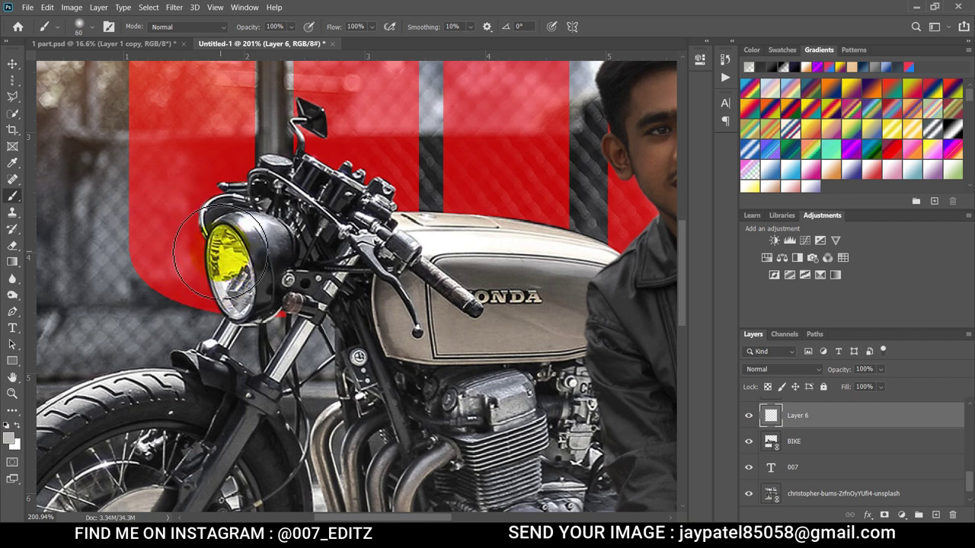
{"action": "key", "text": "ctrl+z"}
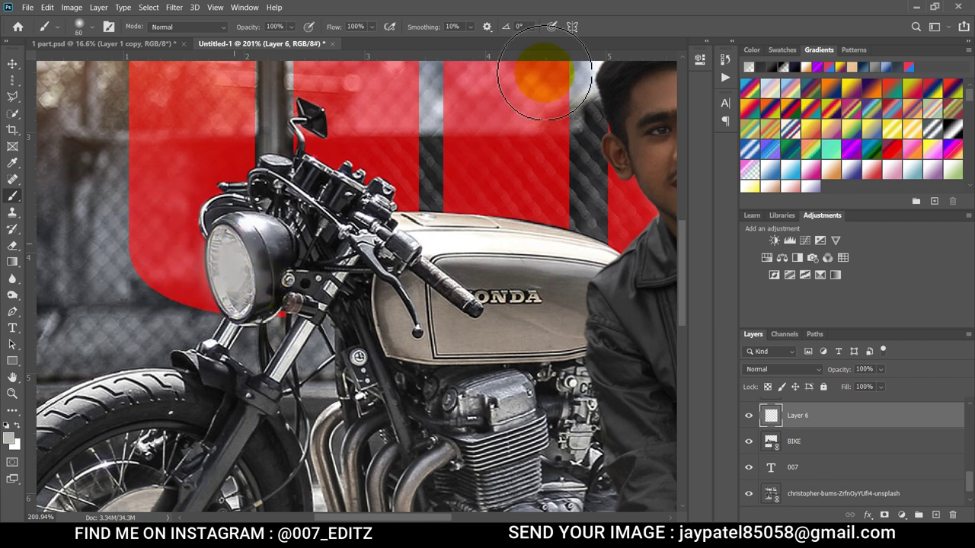
{"action": "left_click", "coordinate": [809, 372]}
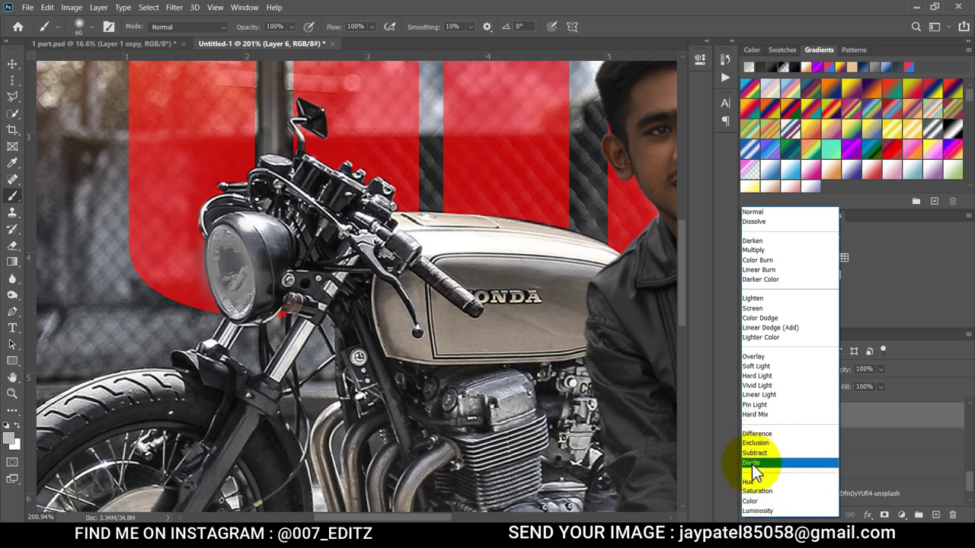
{"action": "left_click", "coordinate": [760, 465]}
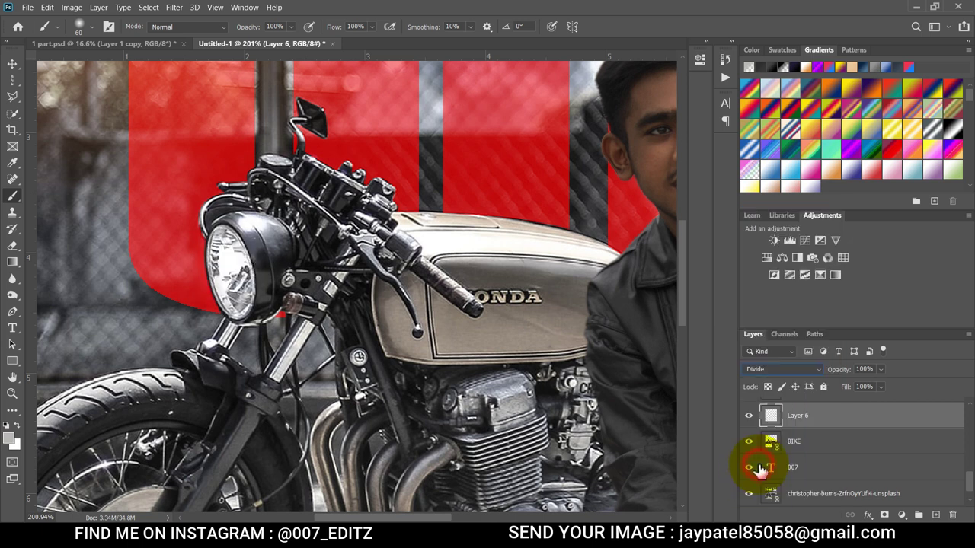
{"action": "left_click", "coordinate": [749, 418]}
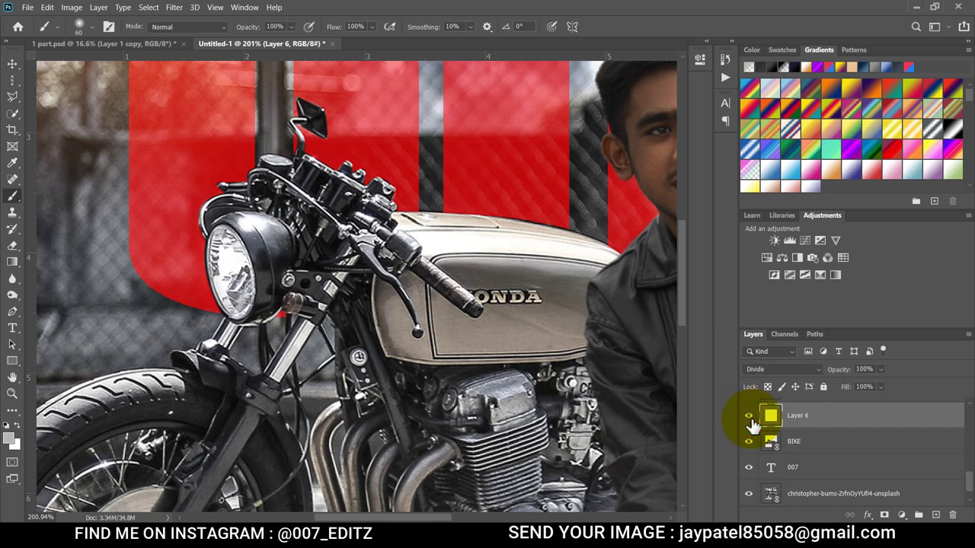
{"action": "left_click", "coordinate": [749, 417]}
Add Layer 7 with a white stroke along the fuel tank in Overlay mode.
{"action": "key", "text": "ctrl+shift+alt+n"}
{"action": "left_click_drag", "start_coordinate": [442, 221], "coordinate": [591, 246]}
{"action": "left_click", "coordinate": [783, 369]}
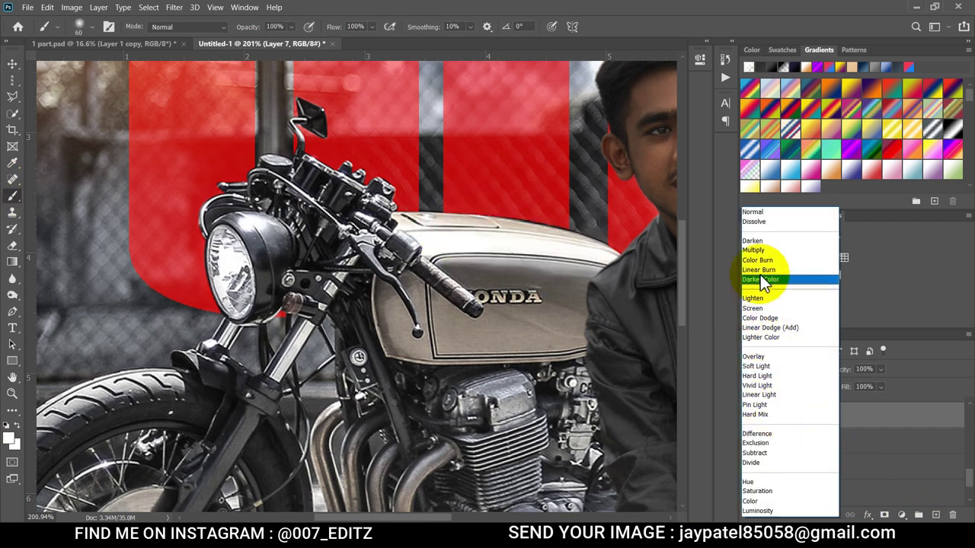
{"action": "left_click", "coordinate": [757, 358]}
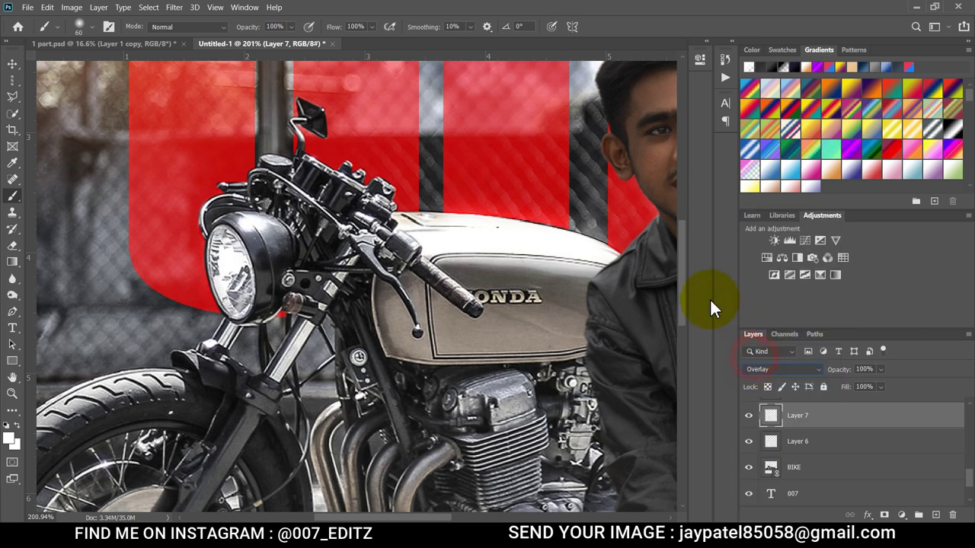
Zoom out to review the whole poster, then select the man's Layer 1 copy layer.
{"action": "left_click", "coordinate": [12, 393]}
{"action": "left_click_drag", "start_coordinate": [391, 337], "coordinate": [315, 338]}
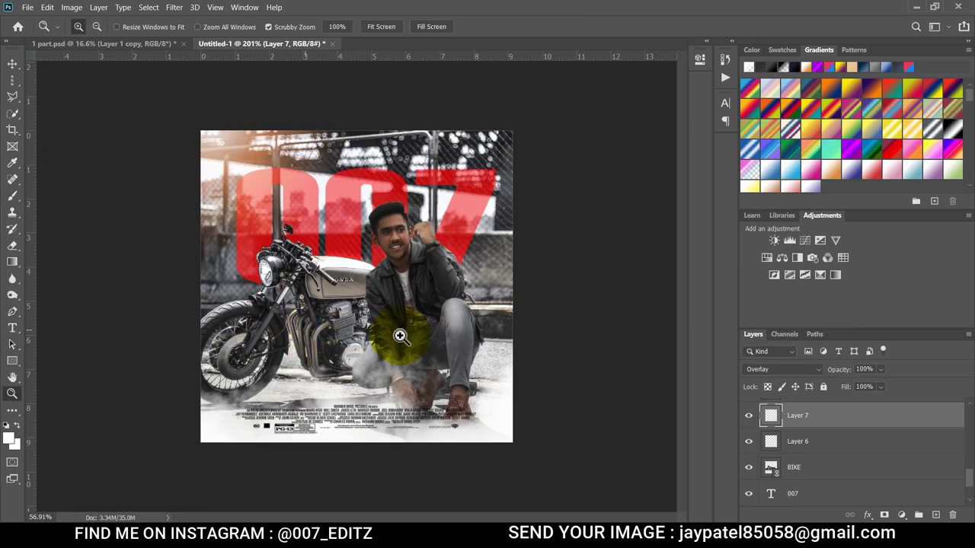
{"action": "left_click", "coordinate": [756, 419]}
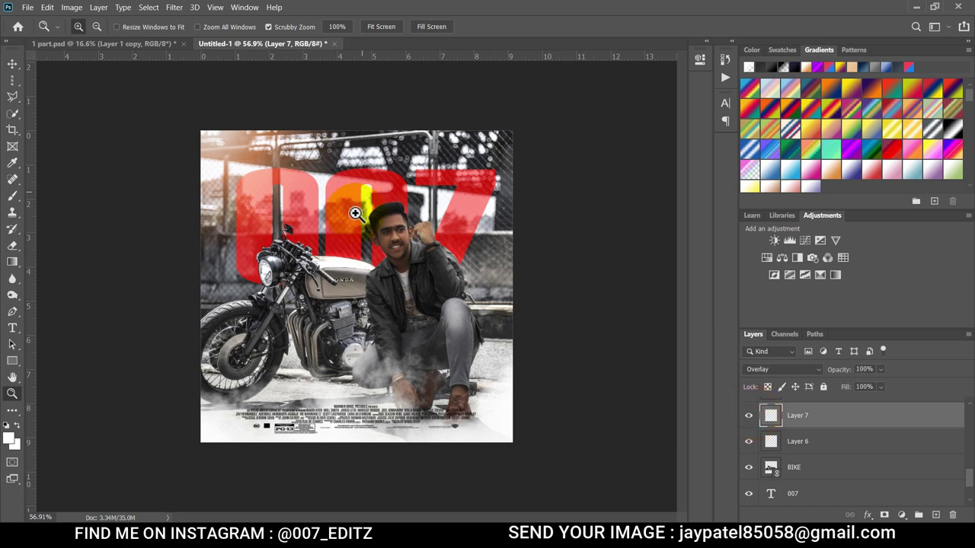
{"action": "left_click_drag", "start_coordinate": [348, 206], "coordinate": [381, 211]}
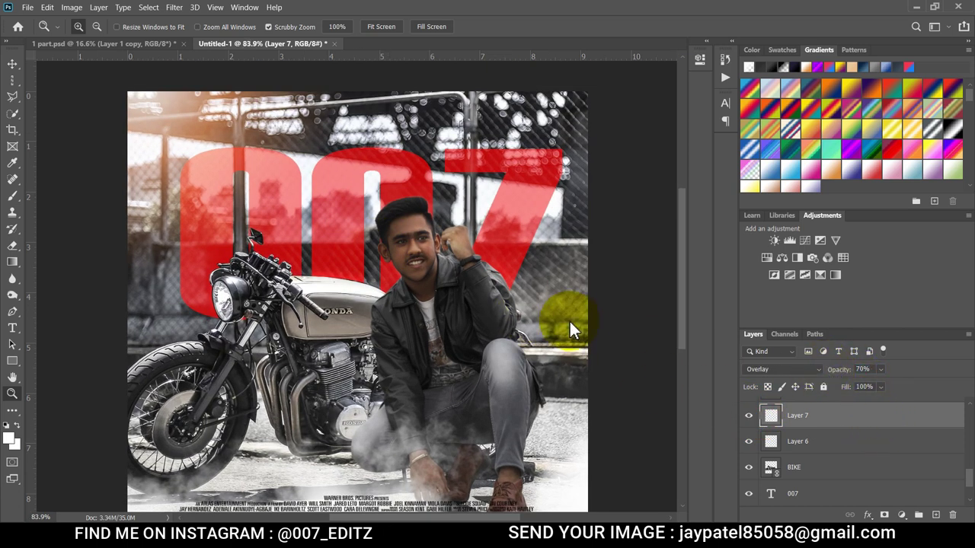
{"action": "left_click_drag", "start_coordinate": [407, 263], "coordinate": [391, 261]}
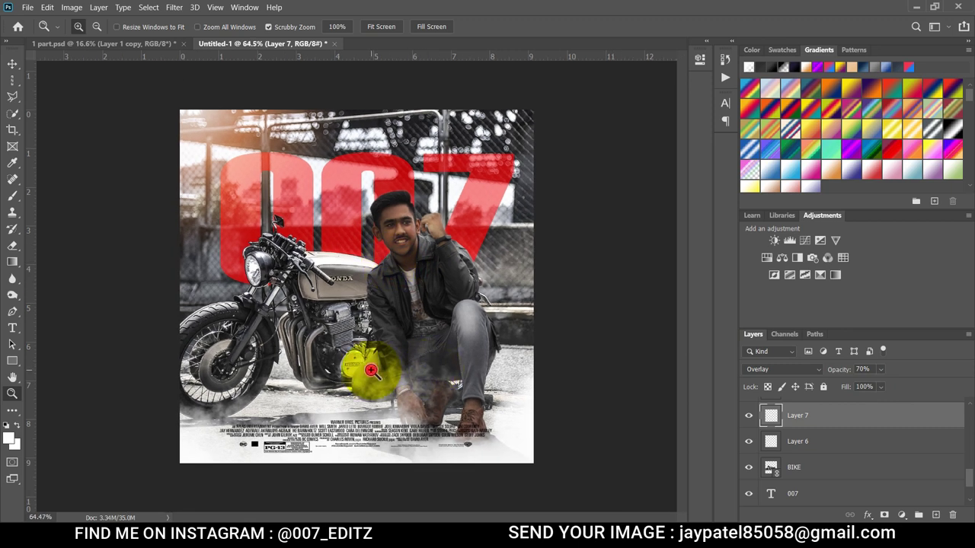
{"action": "left_click_drag", "start_coordinate": [370, 380], "coordinate": [391, 367]}
{"action": "scroll", "coordinate": [829, 448], "scroll_direction": "down", "scroll_amount": 3}
{"action": "scroll", "coordinate": [829, 448], "scroll_direction": "down", "scroll_amount": 3}
{"action": "scroll", "coordinate": [828, 447], "scroll_direction": "down", "scroll_amount": 2}
{"action": "scroll", "coordinate": [828, 447], "scroll_direction": "down", "scroll_amount": 1}
{"action": "scroll", "coordinate": [826, 446], "scroll_direction": "down", "scroll_amount": 1}
{"action": "scroll", "coordinate": [846, 461], "scroll_direction": "down", "scroll_amount": 1}
{"action": "left_click", "coordinate": [876, 473]}
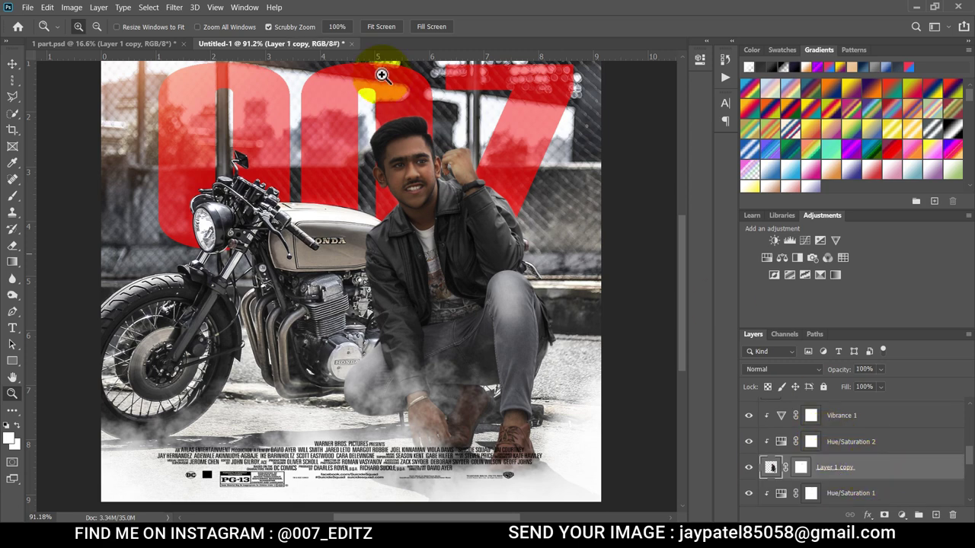
Apply a Camera Raw Filter with Clarity around +30 to the man's Layer 1 copy.
{"action": "left_click", "coordinate": [173, 7]}
{"action": "left_click", "coordinate": [186, 80]}
{"action": "mouse_move", "coordinate": [880, 371]}
{"action": "left_mouse_down"}
{"action": "mouse_move", "coordinate": [899, 368]}
{"action": "mouse_move", "coordinate": [877, 381]}
{"action": "left_mouse_up"}
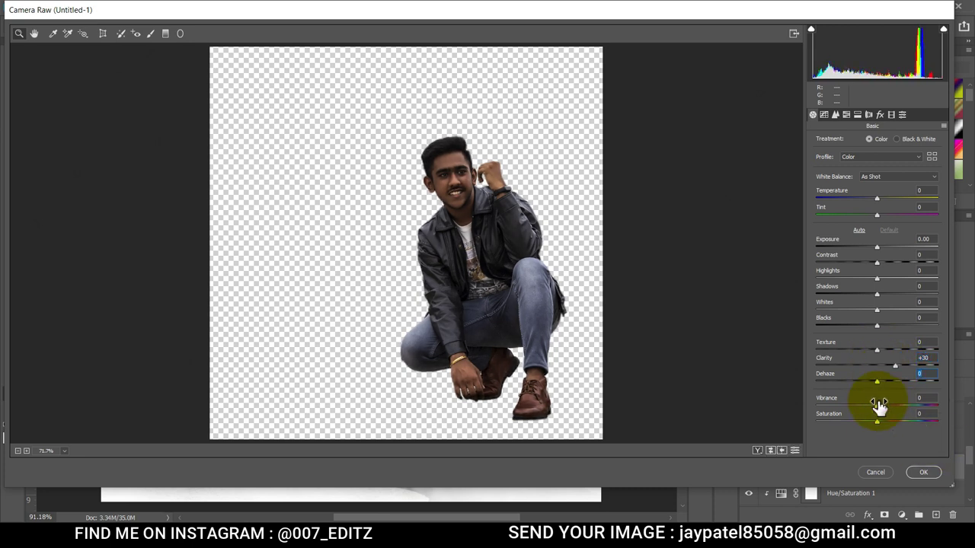
{"action": "left_click", "coordinate": [924, 472]}
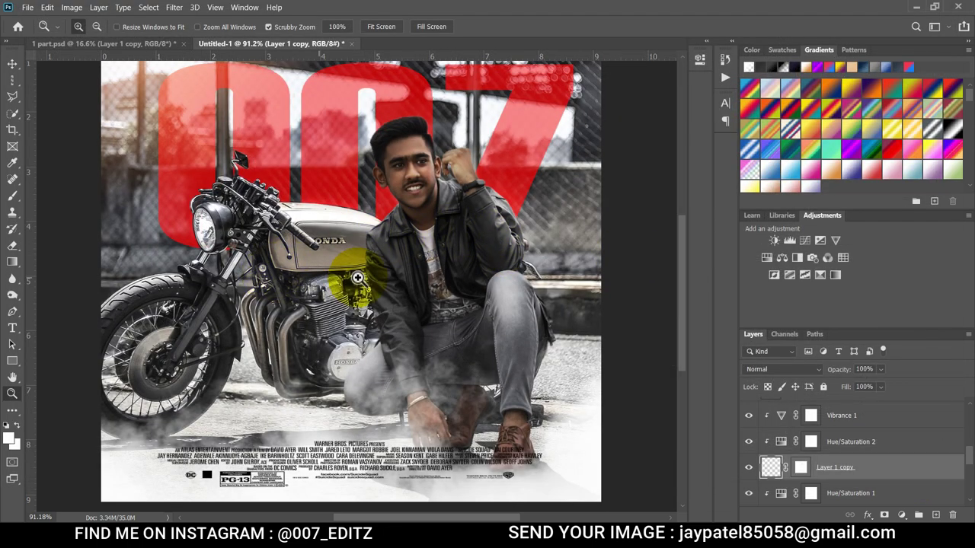
Zoom out and raise the 007 text layer's opacity from 63% to 74%.
{"action": "left_click", "coordinate": [333, 276], "text": "alt"}
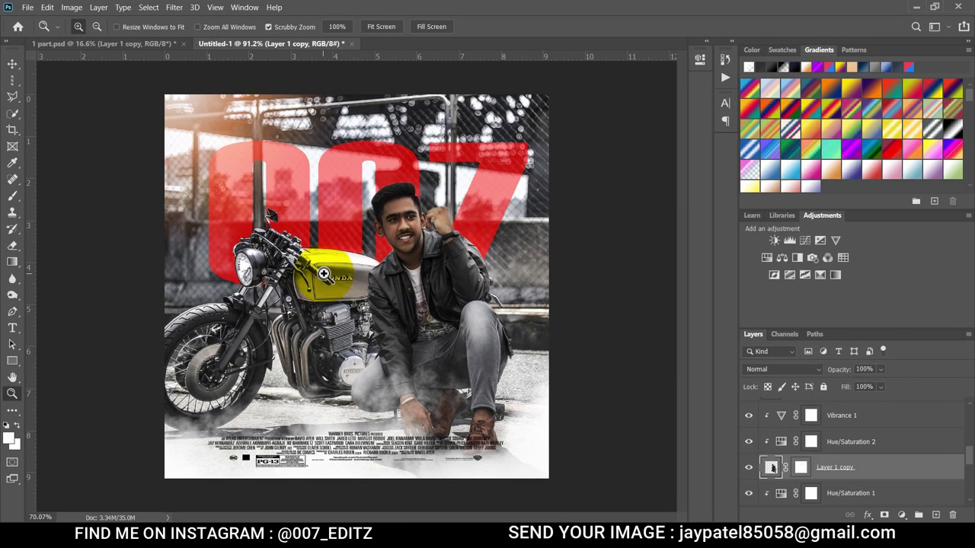
{"action": "scroll", "coordinate": [820, 470], "scroll_direction": "down", "scroll_amount": 5}
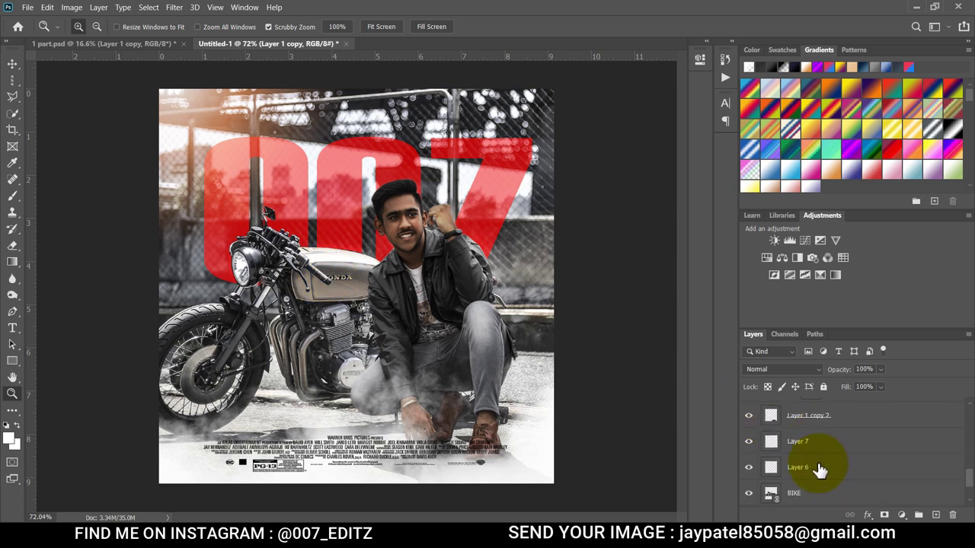
{"action": "left_click", "coordinate": [806, 470]}
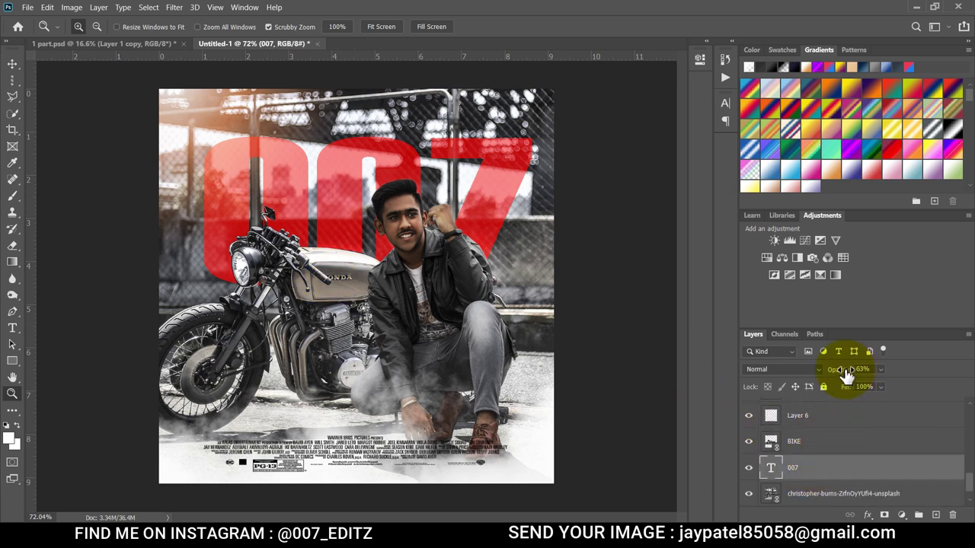
{"action": "left_click_drag", "start_coordinate": [847, 375], "coordinate": [849, 376]}
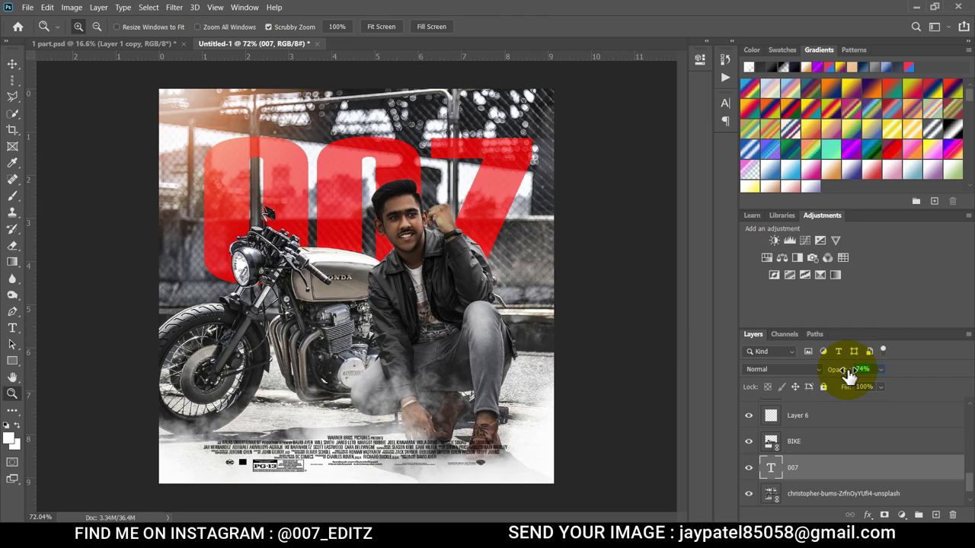